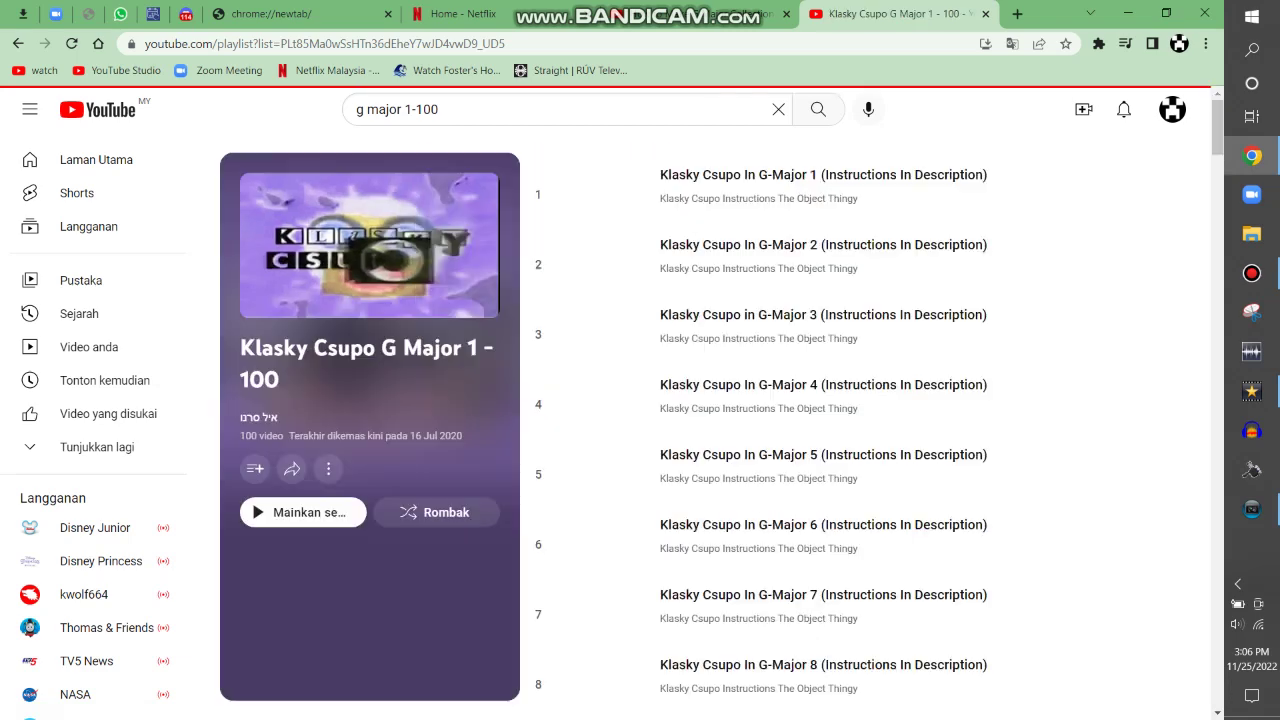
Step: Open the "Klasky Csupo In G-Major 86" video from the playlist, pause it and look at its description
{"action": "key", "text": "End"}
{"action": "scroll", "coordinate": [870, 420], "scroll_direction": "up", "scroll_amount": 7}
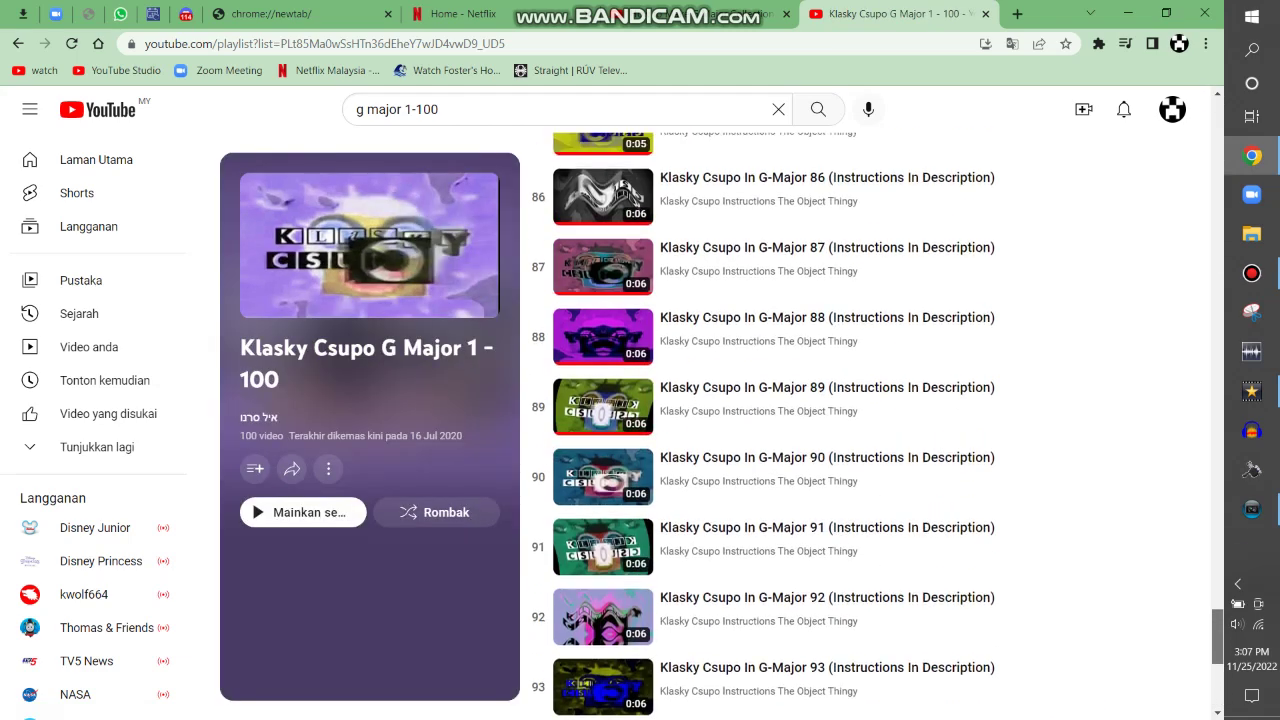
{"action": "left_click", "coordinate": [800, 465]}
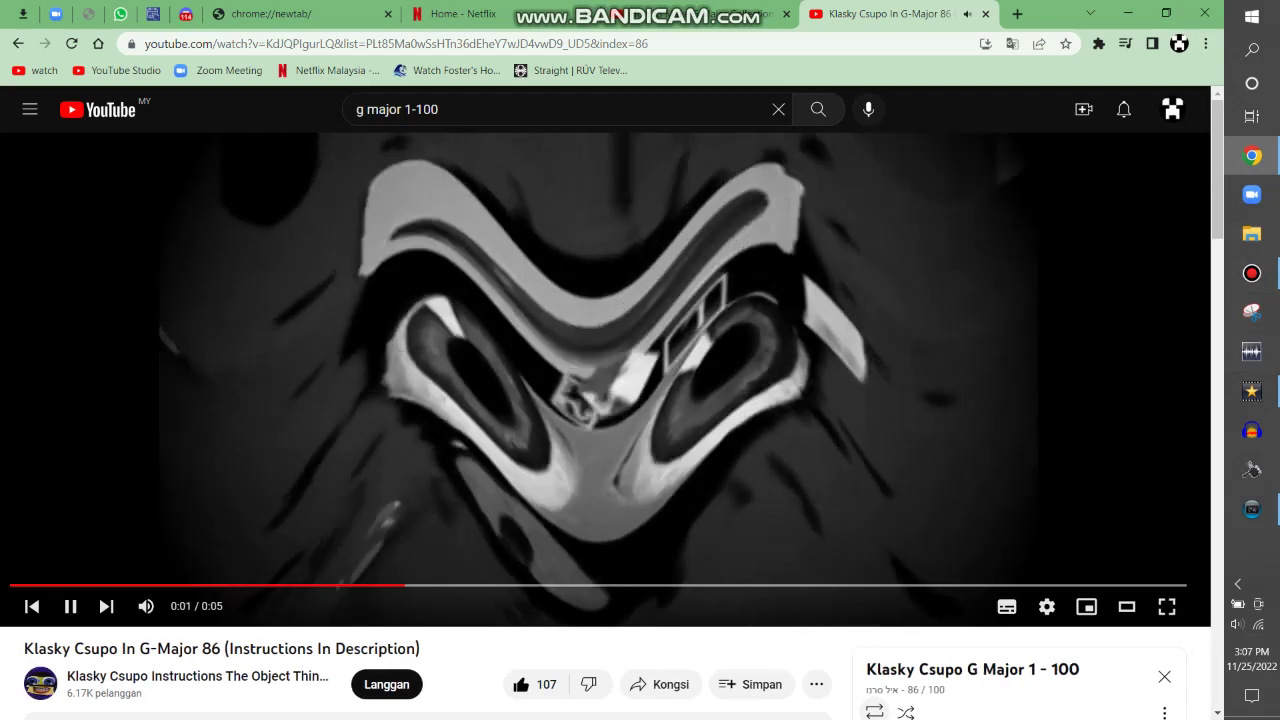
{"action": "key", "text": "space"}
{"action": "scroll", "coordinate": [434, 431], "scroll_direction": "down", "scroll_amount": 4}
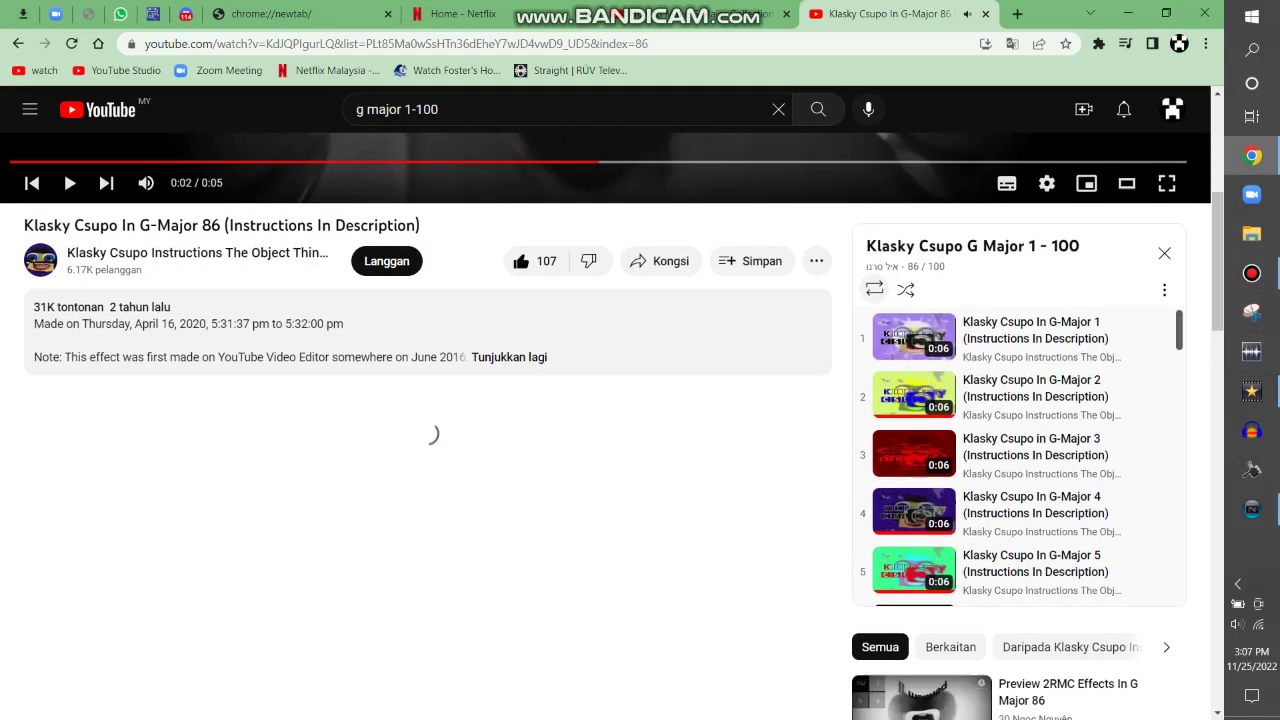
{"action": "left_click", "coordinate": [434, 431]}
Step: Switch to Sony Vegas Pro and place the Klasky Csupo Robot Logo clip at the start of the timeline
{"action": "left_click", "coordinate": [1252, 509]}
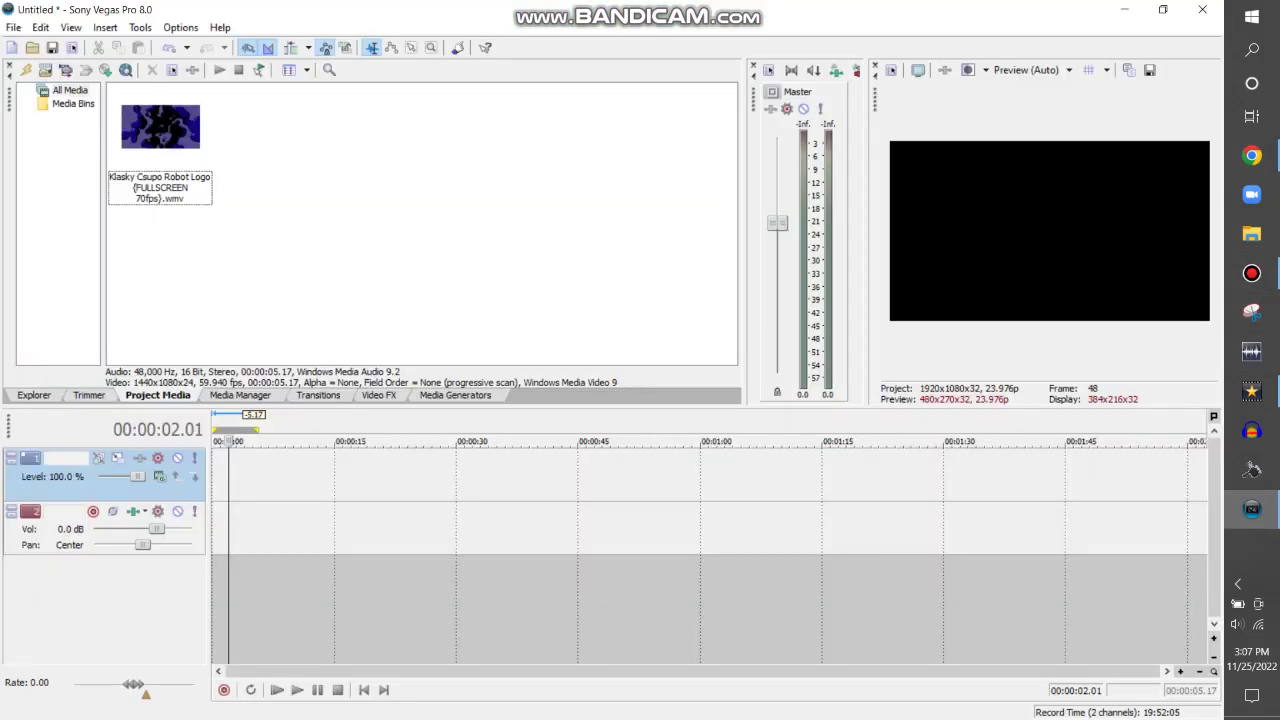
{"action": "left_click_drag", "start_coordinate": [160, 126], "coordinate": [215, 475]}
Step: Apply the Invert effect's 100% Inversion preset and the HSL Adjust effect's I Killed X preset to the clip
{"action": "left_click", "coordinate": [379, 395]}
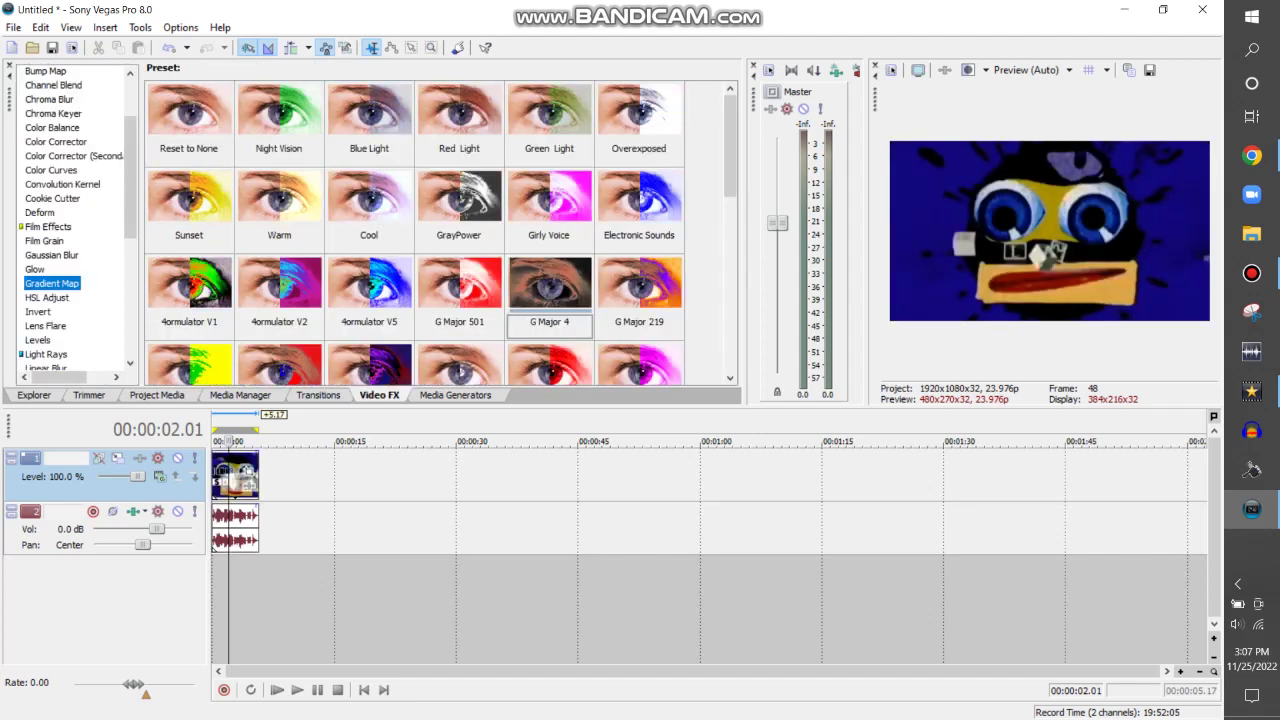
{"action": "scroll", "coordinate": [70, 220], "scroll_direction": "down", "scroll_amount": 3}
{"action": "left_click", "coordinate": [38, 200]}
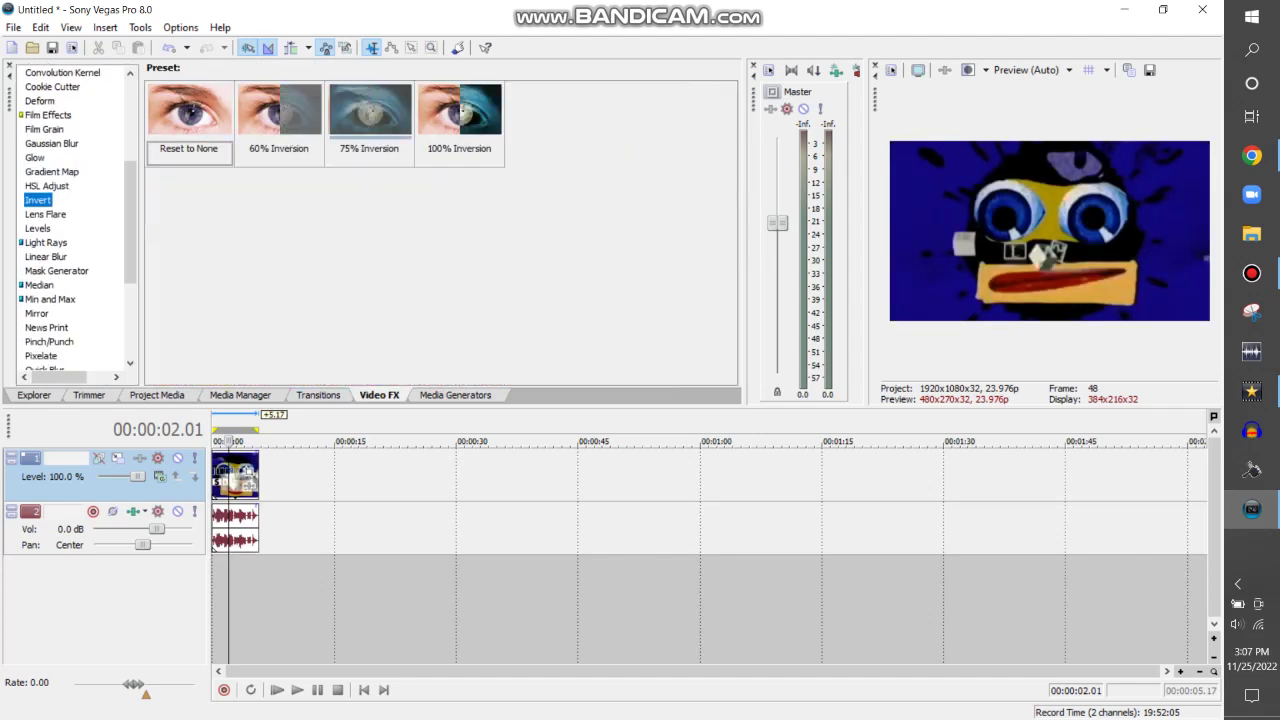
{"action": "left_click_drag", "start_coordinate": [459, 110], "coordinate": [235, 475]}
{"action": "left_click", "coordinate": [47, 186]}
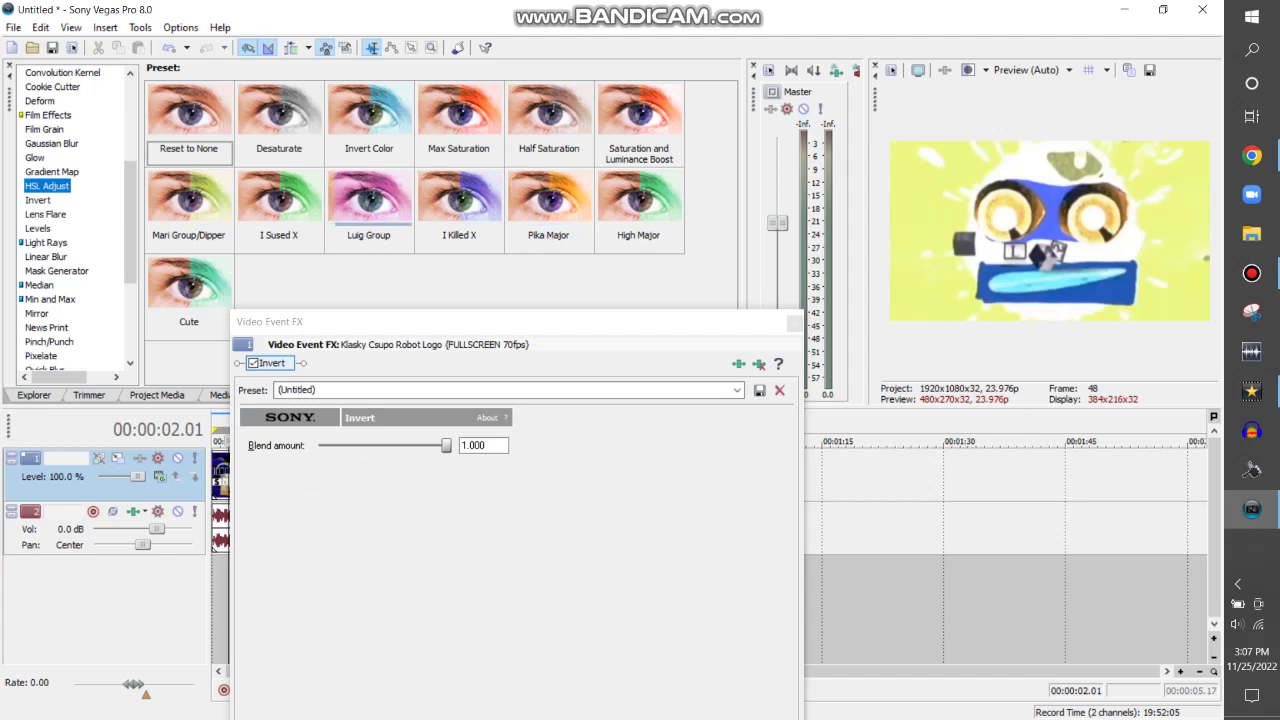
{"action": "left_click_drag", "start_coordinate": [459, 200], "coordinate": [220, 480]}
Step: Add the Wave effect to the clip with the Sad preset and close its effect settings
{"action": "scroll", "coordinate": [70, 220], "scroll_direction": "down", "scroll_amount": 4}
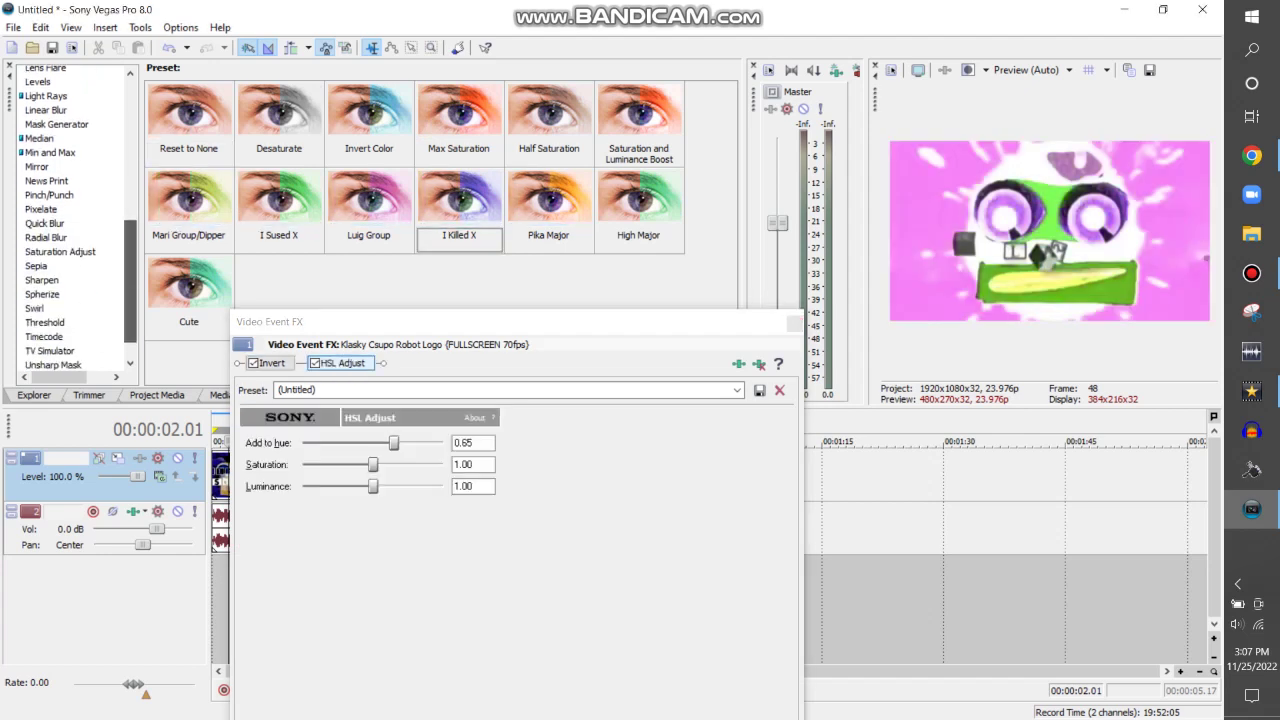
{"action": "left_click", "coordinate": [37, 345]}
{"action": "left_click_drag", "start_coordinate": [279, 200], "coordinate": [220, 480]}
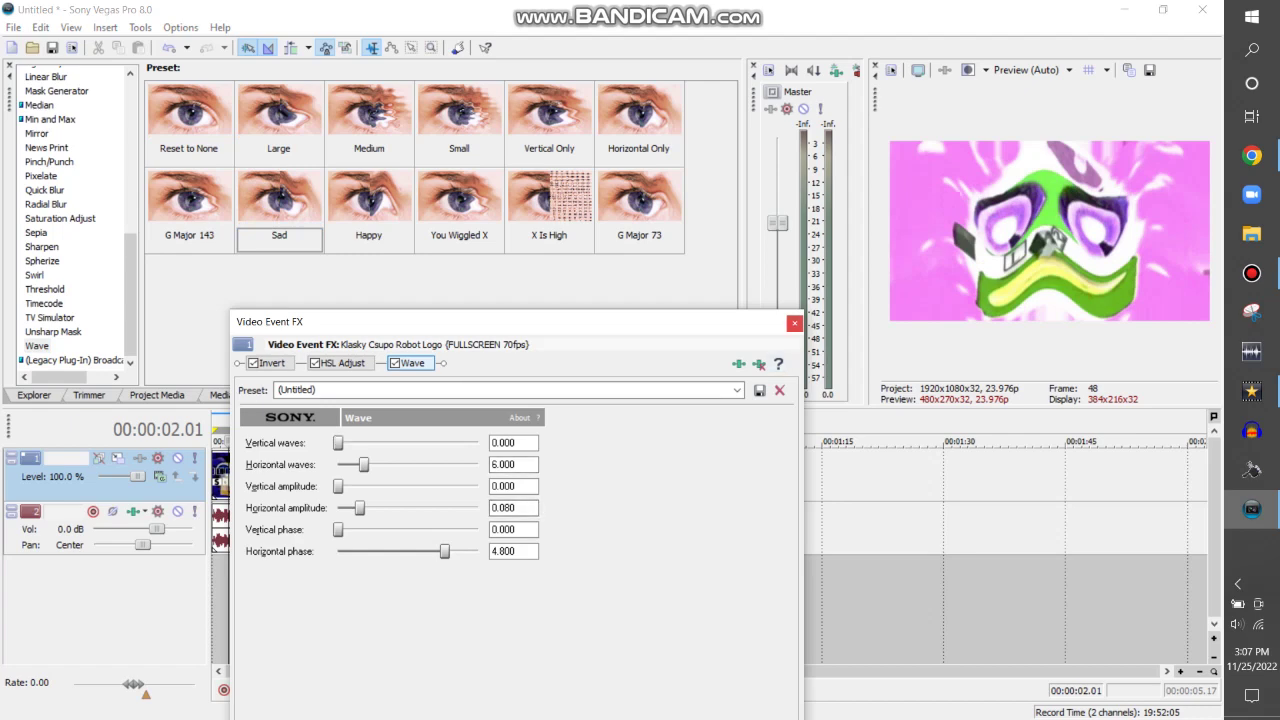
{"action": "key", "text": "Escape"}
Step: Rotate the clip to -180 degrees in Event Pan/Crop and set the Wave effect's horizontal phase to 1.800
{"action": "left_click", "coordinate": [252, 464]}
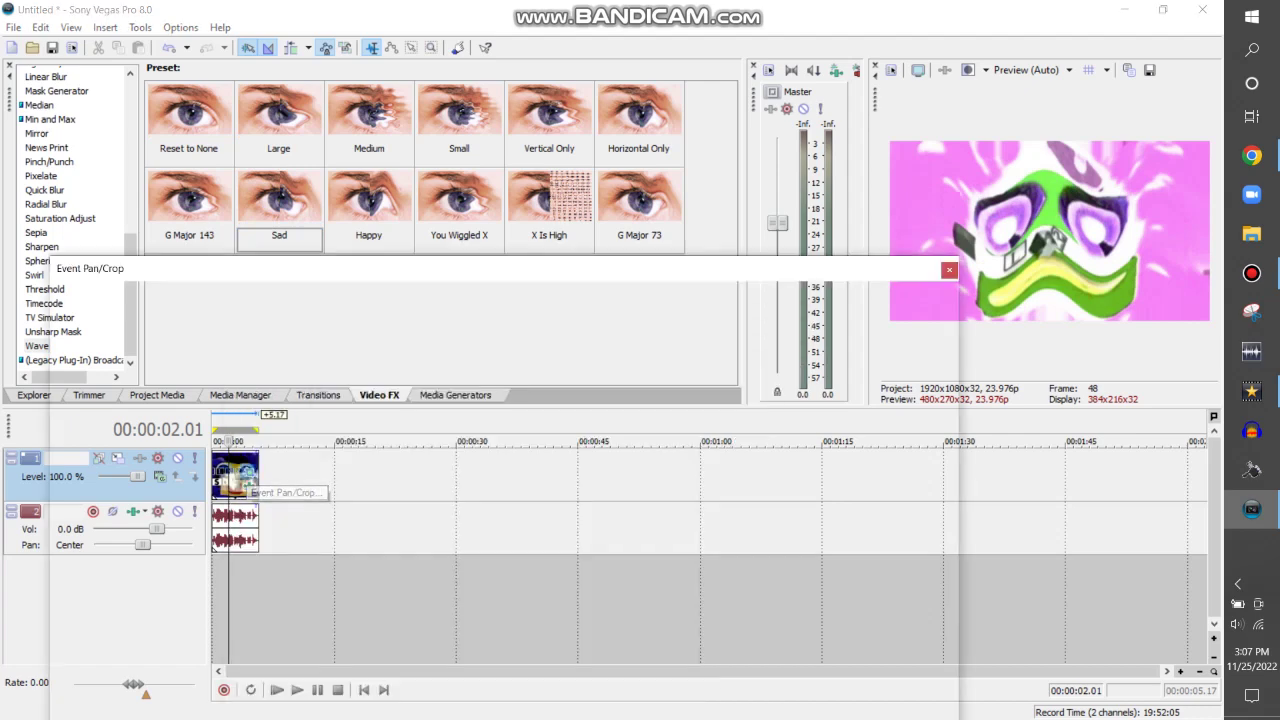
{"action": "left_click_drag", "start_coordinate": [704, 500], "coordinate": [497, 656]}
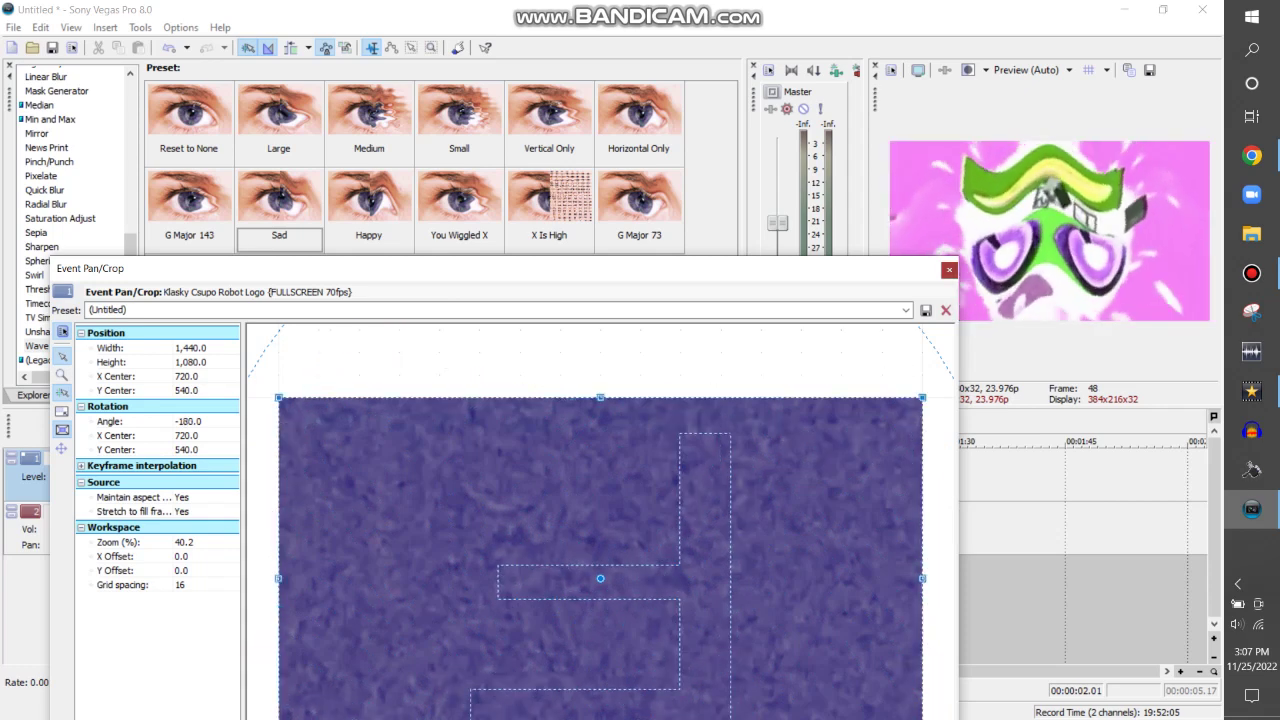
{"action": "key", "text": "alt+F4"}
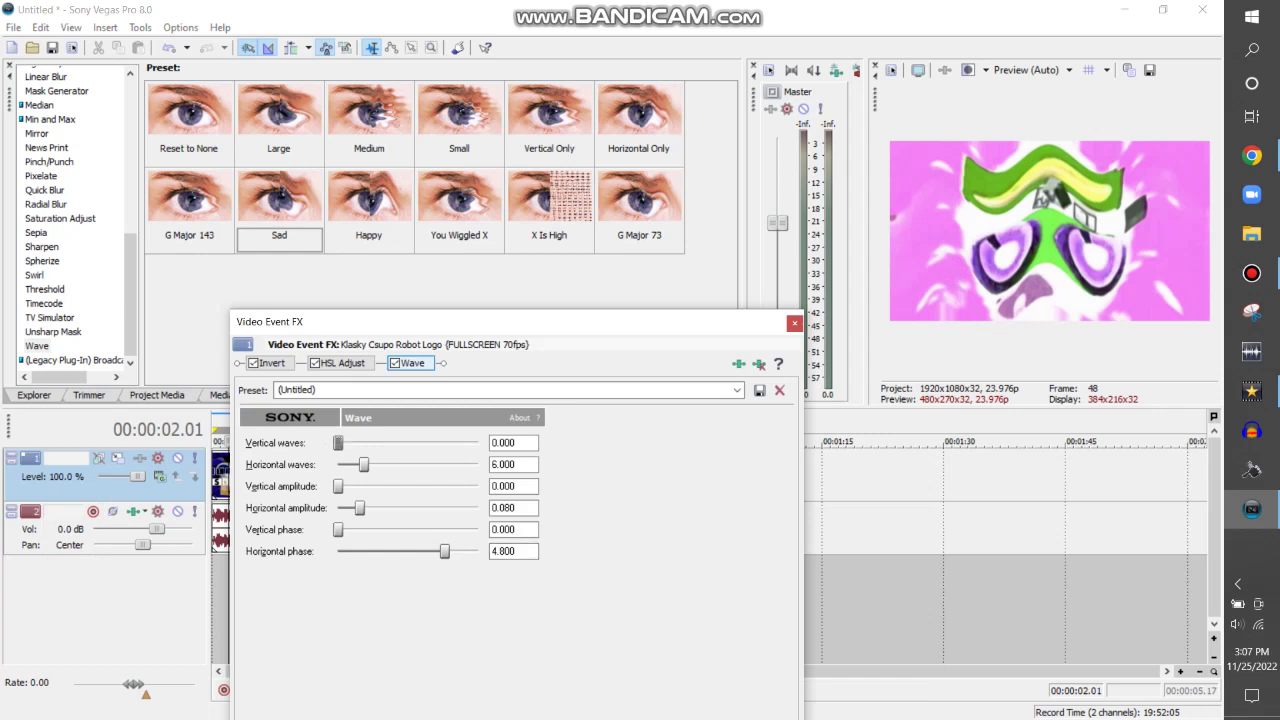
{"action": "left_click_drag", "start_coordinate": [443, 551], "coordinate": [377, 551]}
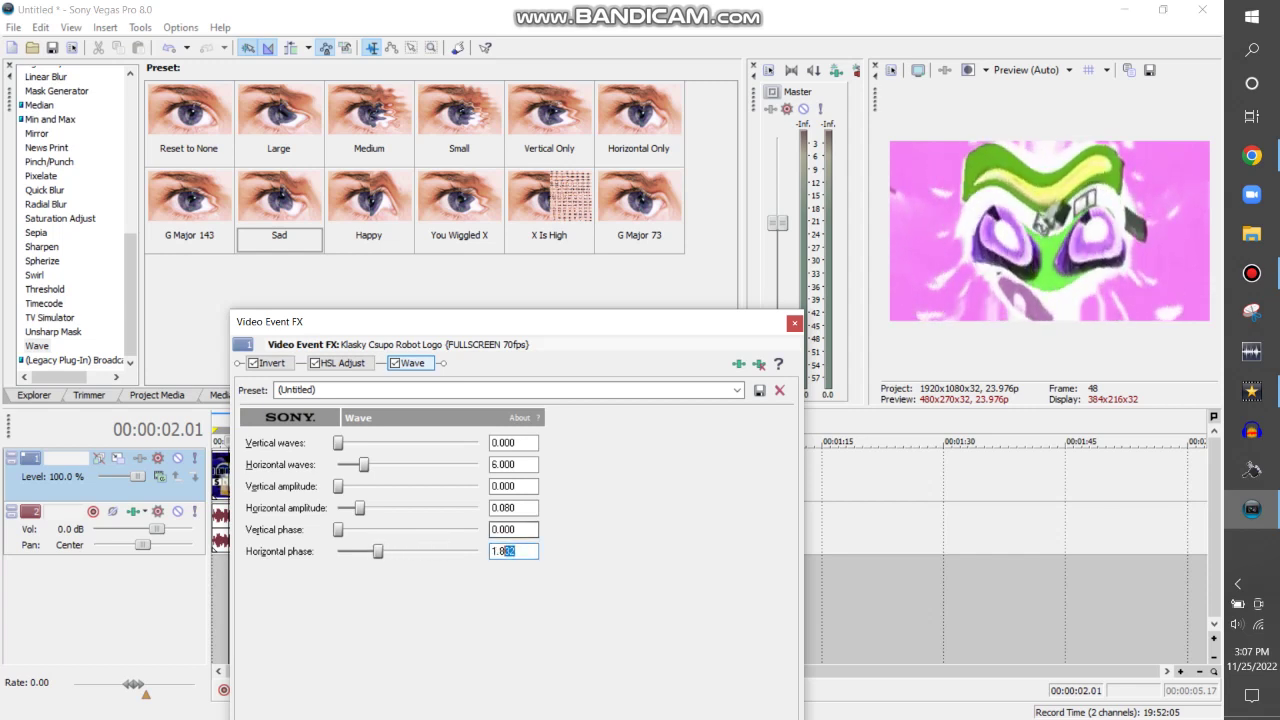
Step: Remove the HSL Adjust and Invert effects from the clip's effect chain, keeping Wave
{"action": "left_click_drag", "start_coordinate": [130, 295], "coordinate": [130, 198]}
{"action": "left_click", "coordinate": [338, 363]}
{"action": "left_click", "coordinate": [759, 364]}
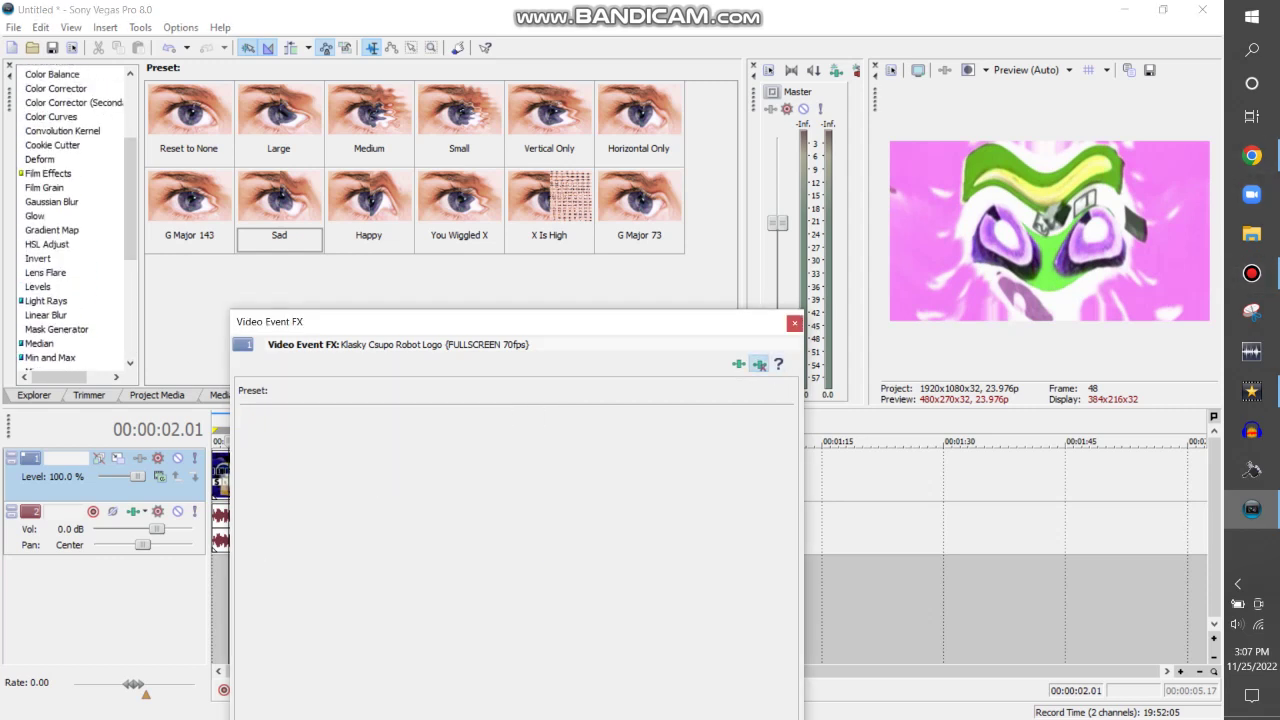
{"action": "left_click", "coordinate": [270, 363]}
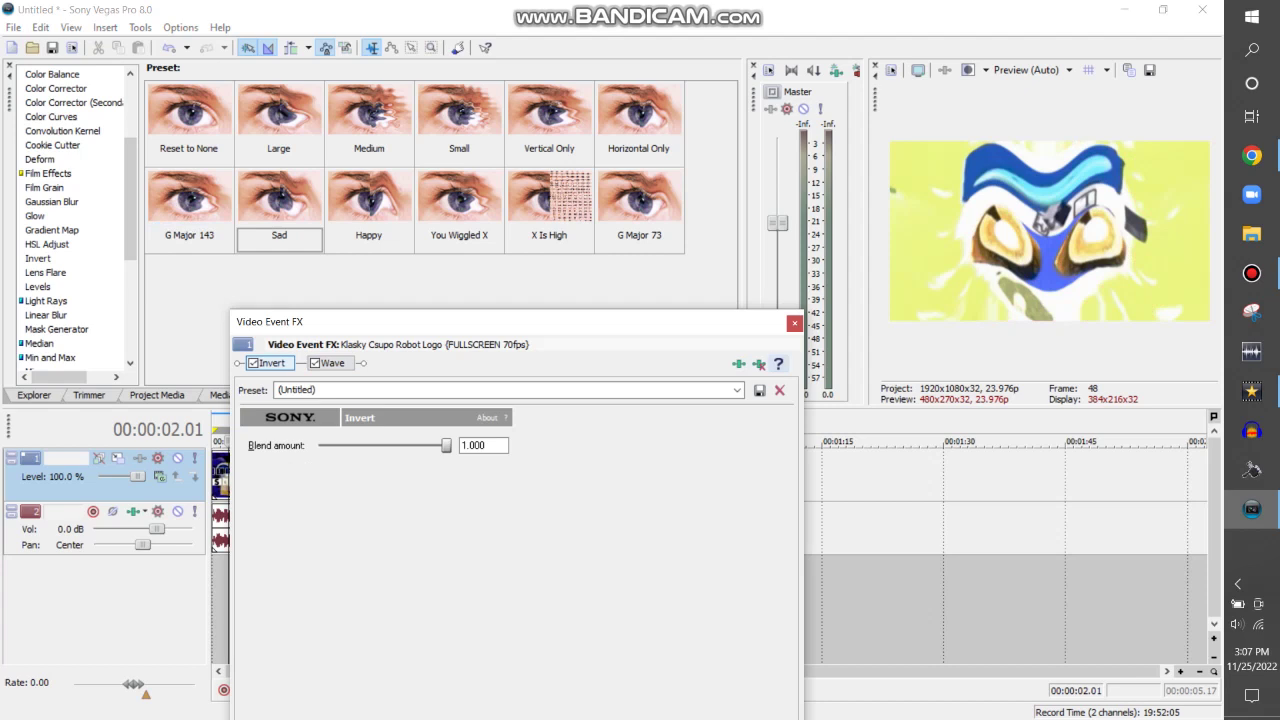
{"action": "left_click", "coordinate": [759, 364]}
Step: Add the Channel Blend effect to the clip with the Grayscale preset
{"action": "left_click_drag", "start_coordinate": [130, 199], "coordinate": [130, 142]}
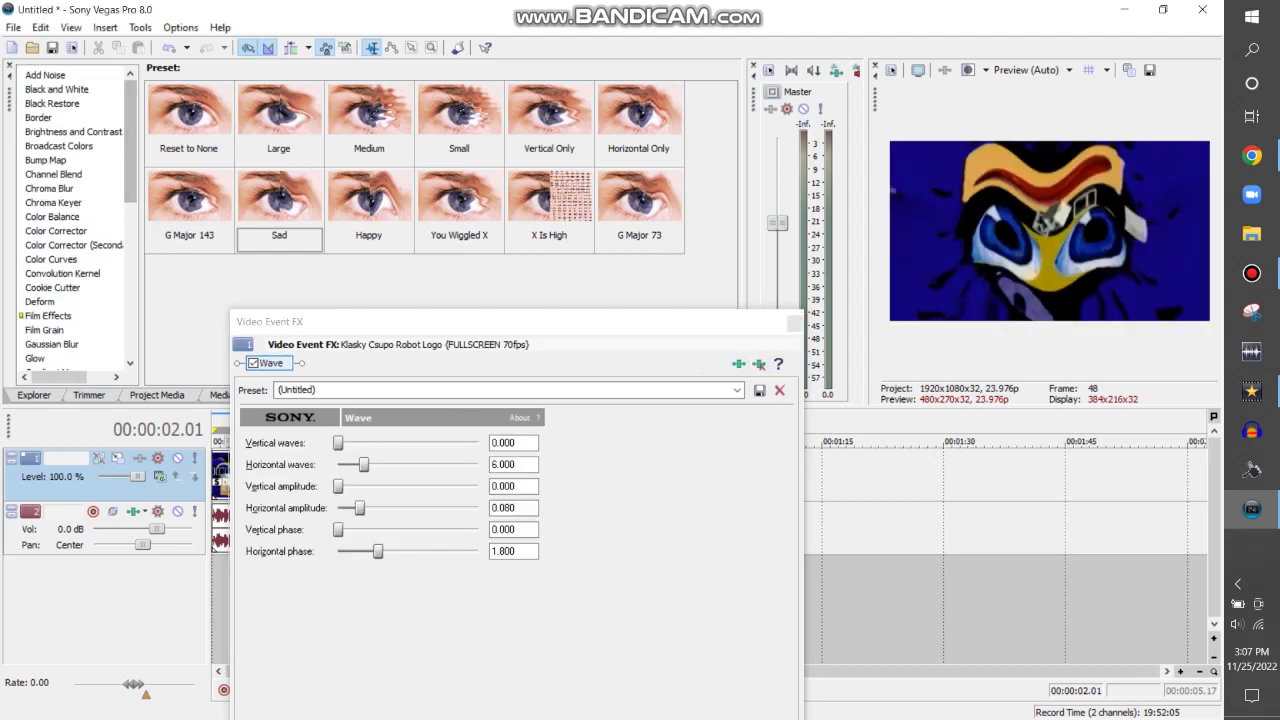
{"action": "left_click", "coordinate": [54, 174]}
{"action": "left_click_drag", "start_coordinate": [279, 200], "coordinate": [450, 500]}
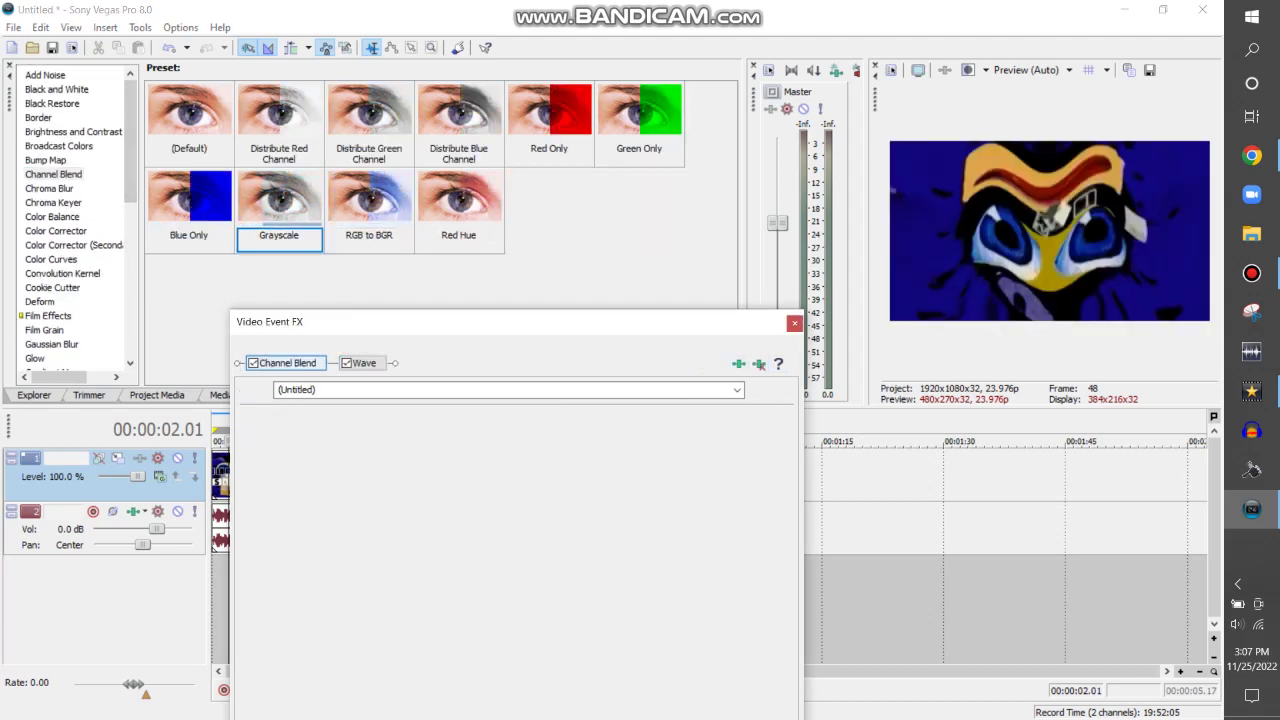
Step: Add the Cookie Cutter effect with the Lomo-Ish preset after Wave in the clip's effect chain
{"action": "scroll", "coordinate": [70, 220], "scroll_direction": "down", "scroll_amount": 3}
{"action": "scroll", "coordinate": [70, 220], "scroll_direction": "up", "scroll_amount": 3}
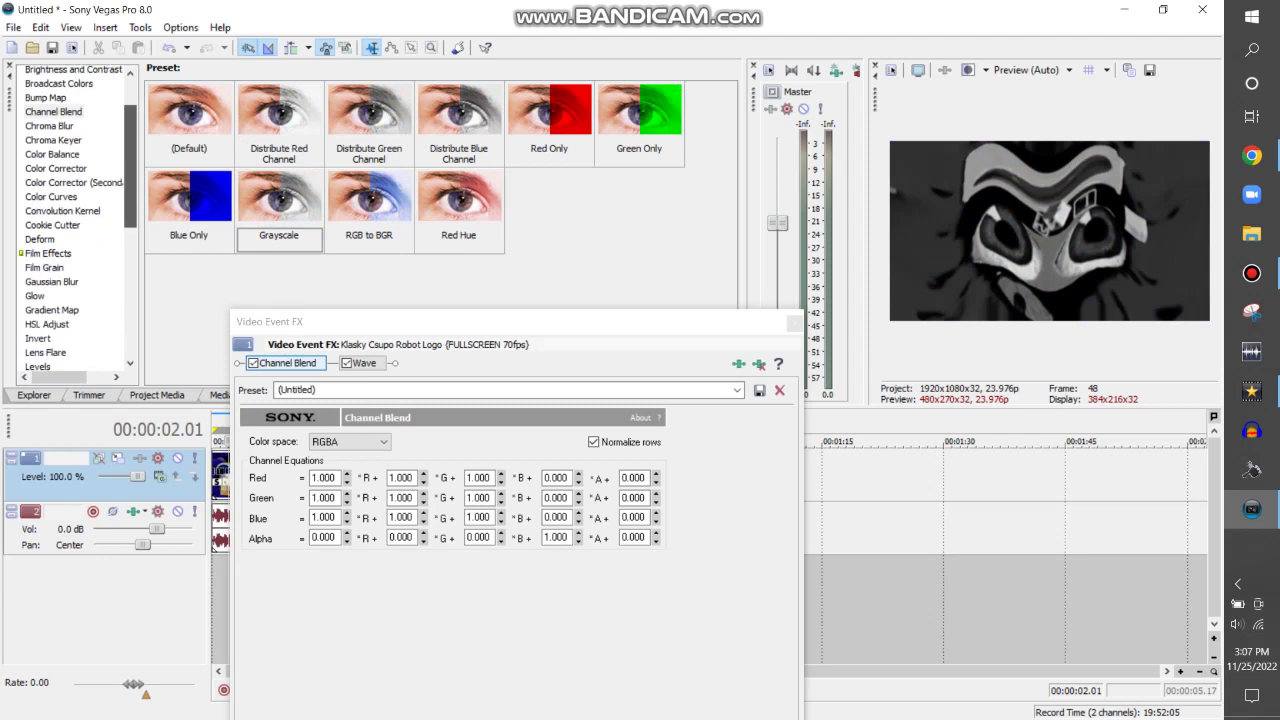
{"action": "left_click", "coordinate": [52, 225]}
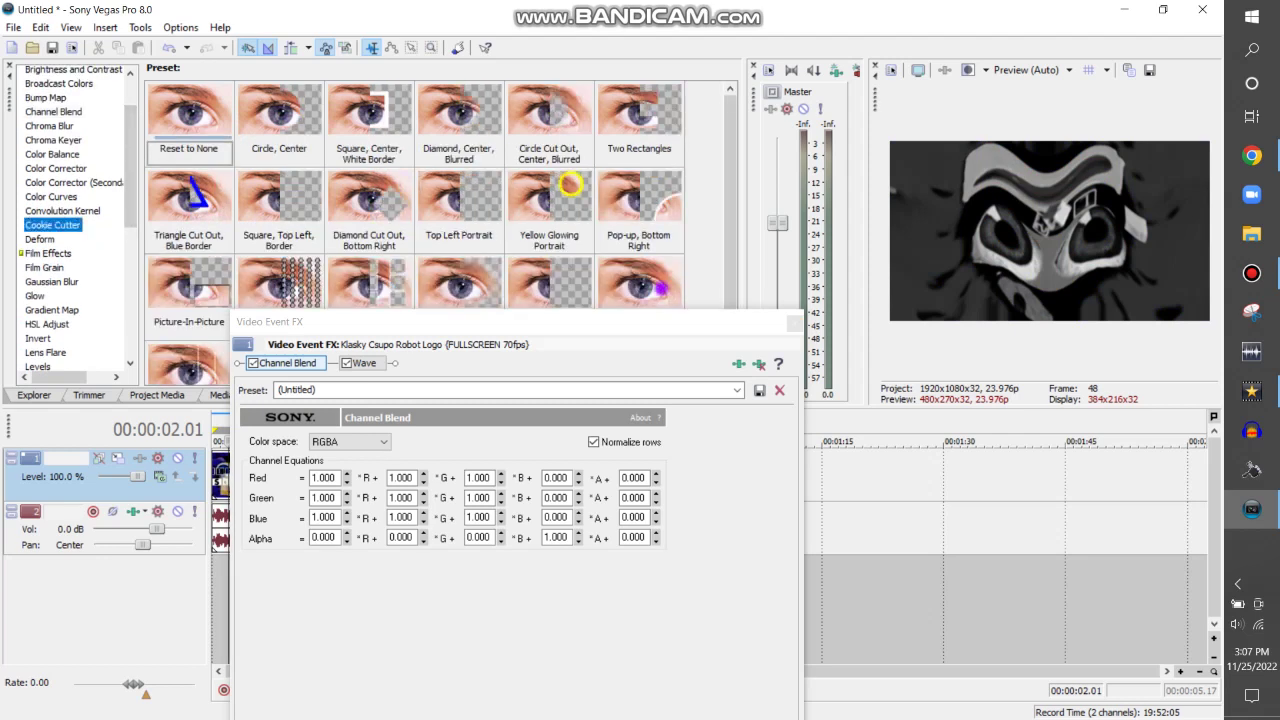
{"action": "scroll", "coordinate": [415, 200], "scroll_direction": "down", "scroll_amount": 2}
{"action": "left_click_drag", "start_coordinate": [459, 200], "coordinate": [393, 365]}
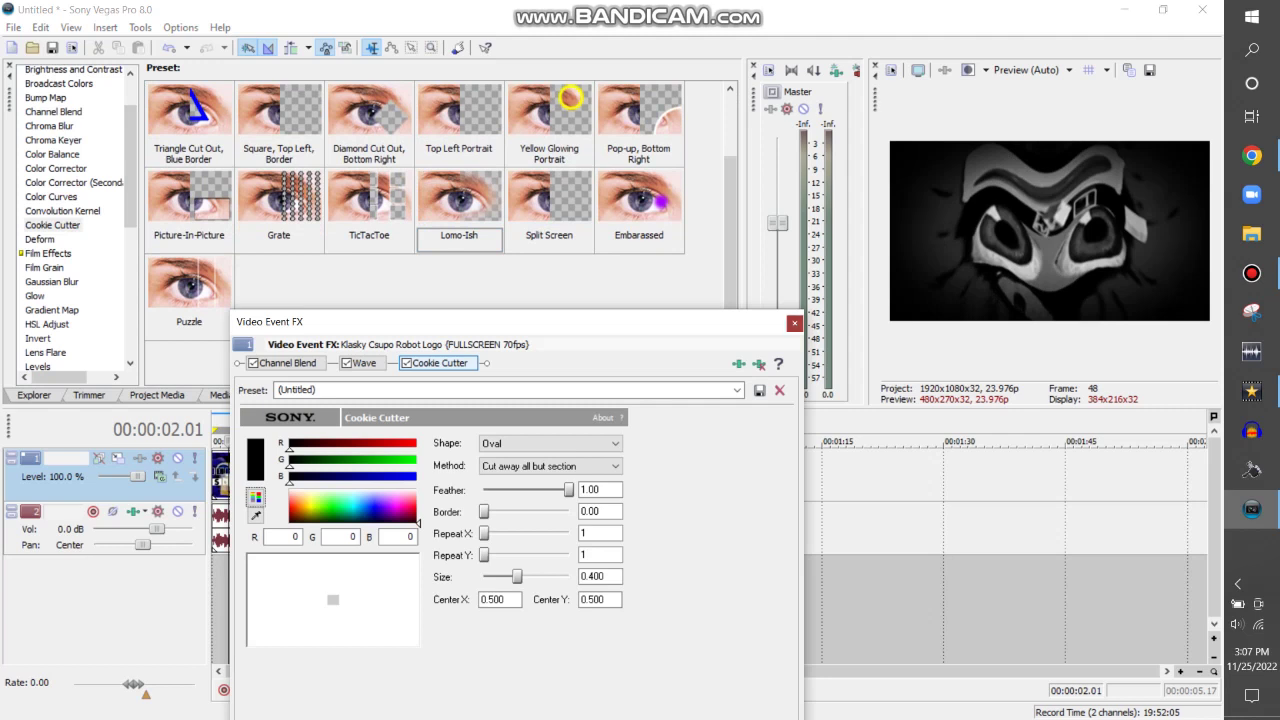
Step: Delete the audio track from the project and return to the project's media list
{"action": "right_click", "coordinate": [305, 535]}
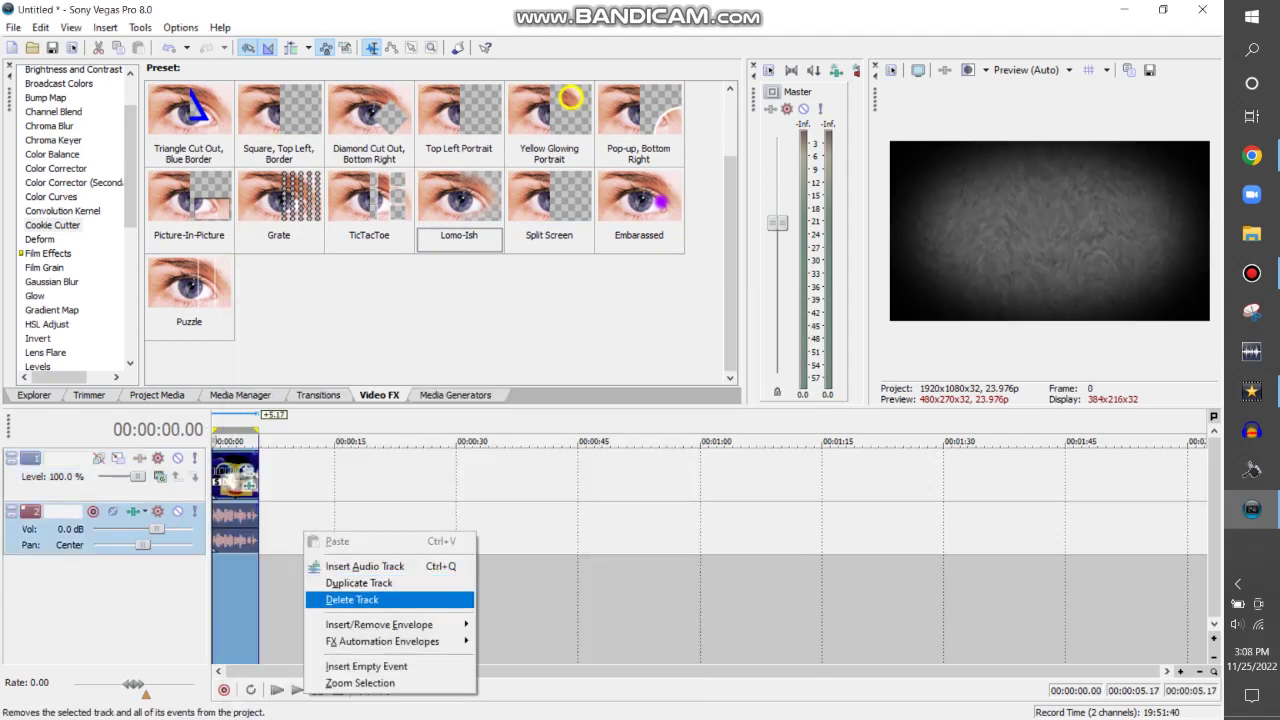
{"action": "left_click", "coordinate": [352, 599]}
{"action": "left_click", "coordinate": [150, 395]}
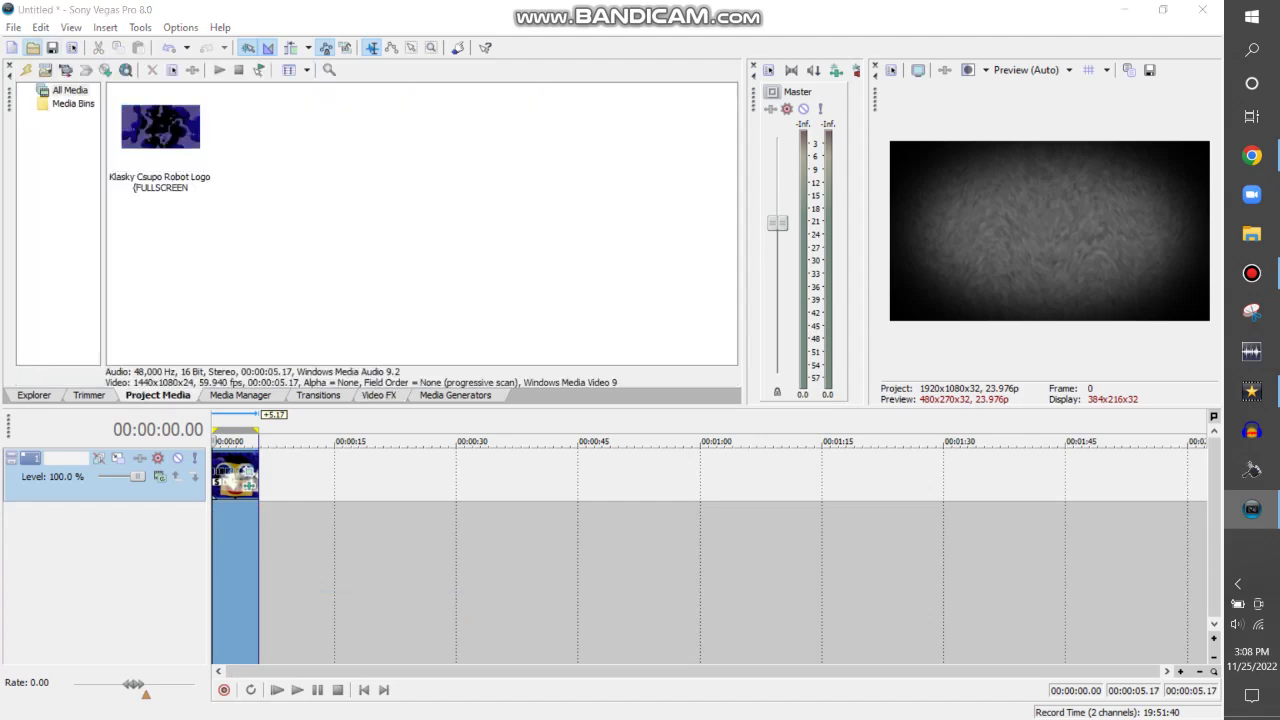
Step: Open the media file "klasky csupo in old school {sd}" from the video folder on drive HDD1 (D:)
{"action": "left_click", "coordinate": [32, 47]}
{"action": "left_click", "coordinate": [423, 180]}
{"action": "left_click", "coordinate": [423, 280]}
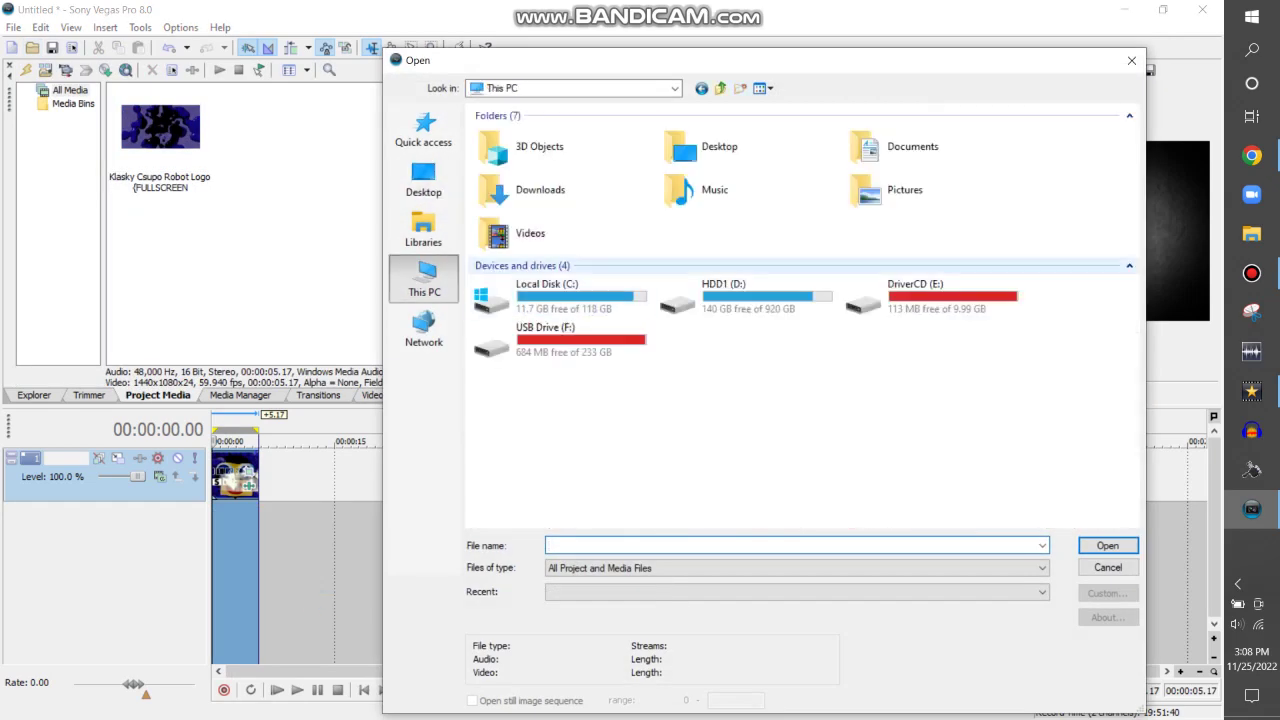
{"action": "double_click", "coordinate": [700, 297]}
{"action": "left_click", "coordinate": [524, 147]}
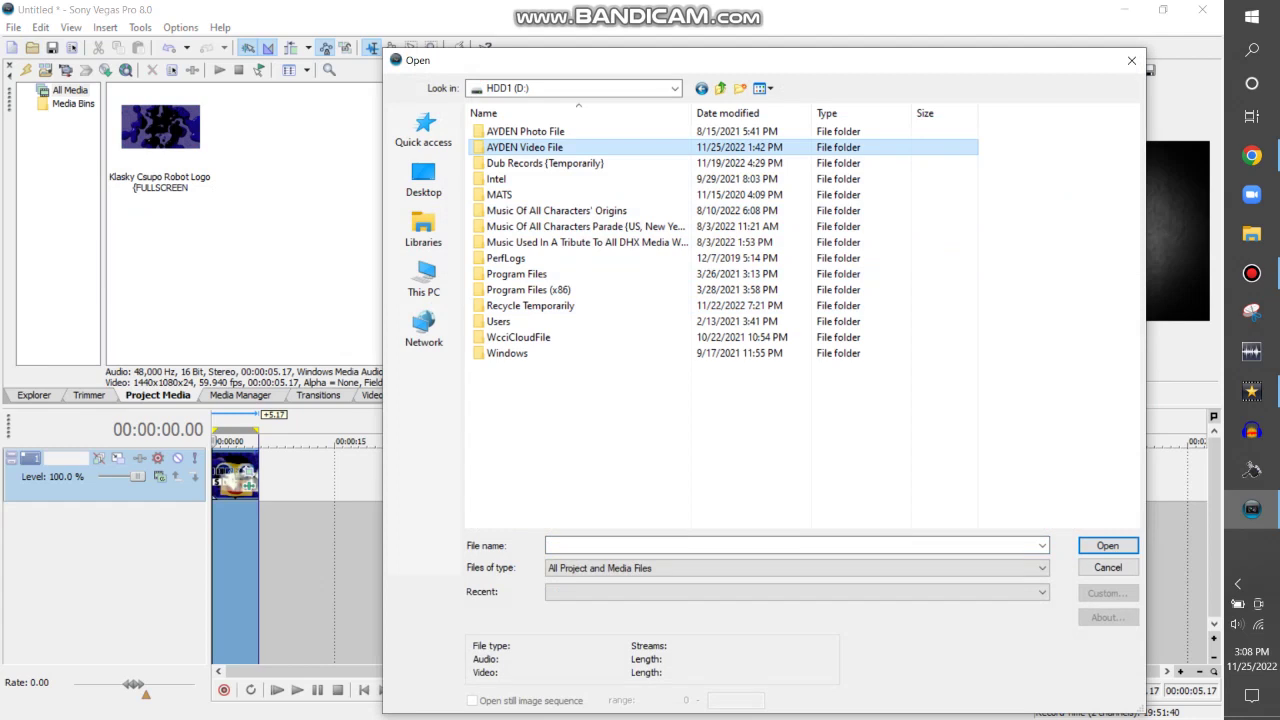
{"action": "key", "text": "Return"}
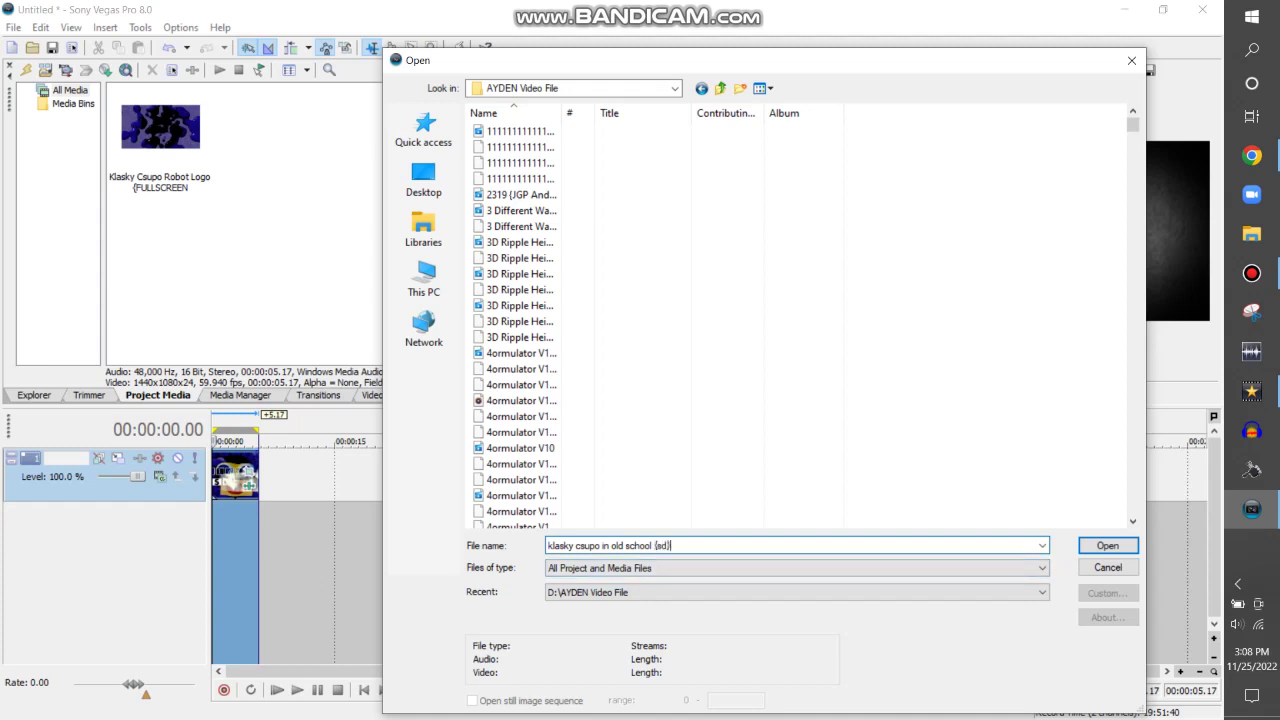
{"action": "key", "text": "Return"}
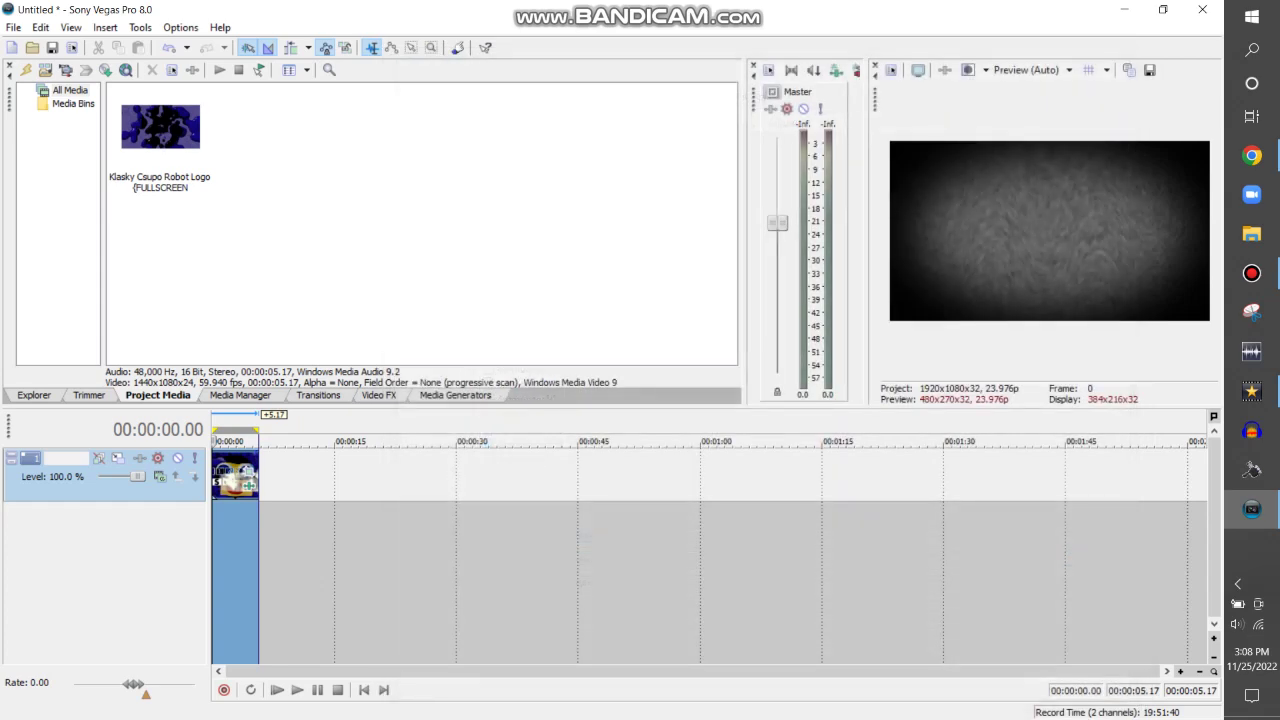
Step: Keep only the audio of the Klasky Csupo in Old School {SD} clip and align it under the first video clip
{"action": "left_click_drag", "start_coordinate": [235, 475], "coordinate": [399, 580]}
{"action": "right_click", "coordinate": [387, 480]}
{"action": "right_click", "coordinate": [364, 590]}
{"action": "left_click", "coordinate": [412, 469]}
{"action": "left_click", "coordinate": [282, 527]}
{"action": "left_click_drag", "start_coordinate": [398, 527], "coordinate": [234, 527]}
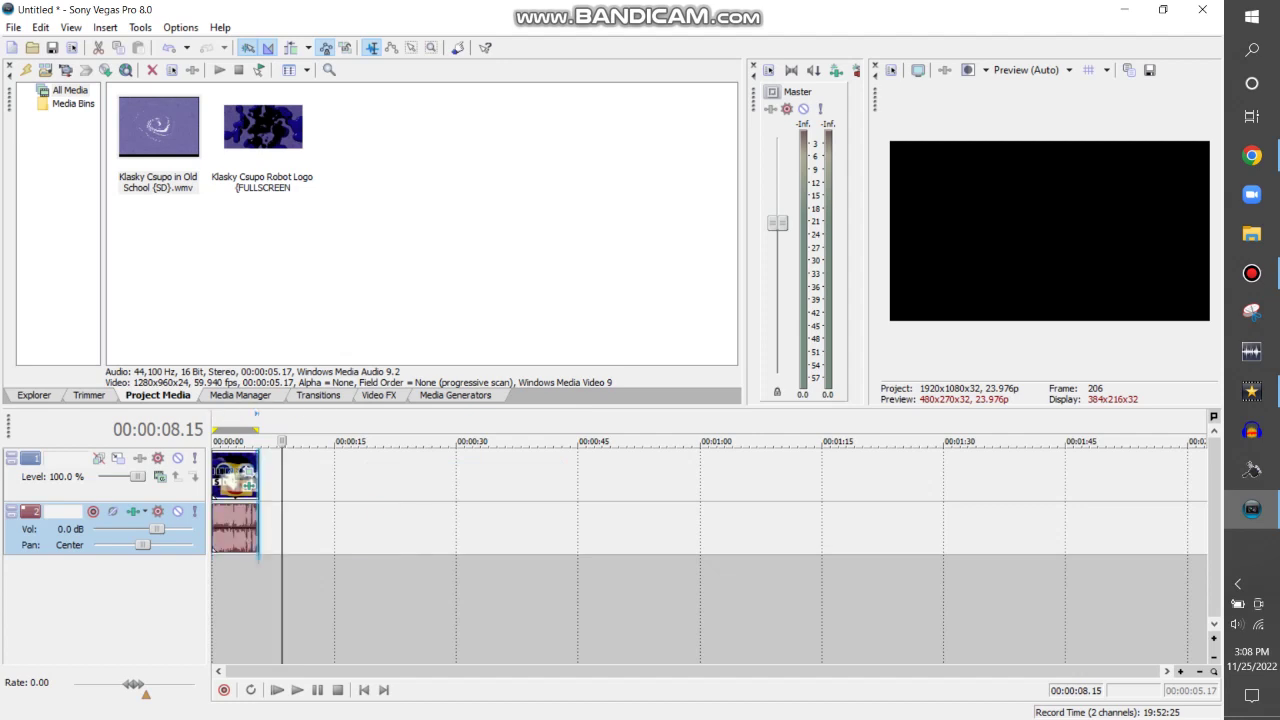
Step: Add a second Klasky Csupo Robot Logo clip directly after the first one and move the playhead into it
{"action": "left_click", "coordinate": [221, 600]}
{"action": "key", "text": "Home"}
{"action": "left_click", "coordinate": [263, 127]}
{"action": "left_click_drag", "start_coordinate": [263, 127], "coordinate": [280, 476]}
{"action": "left_click", "coordinate": [272, 476]}
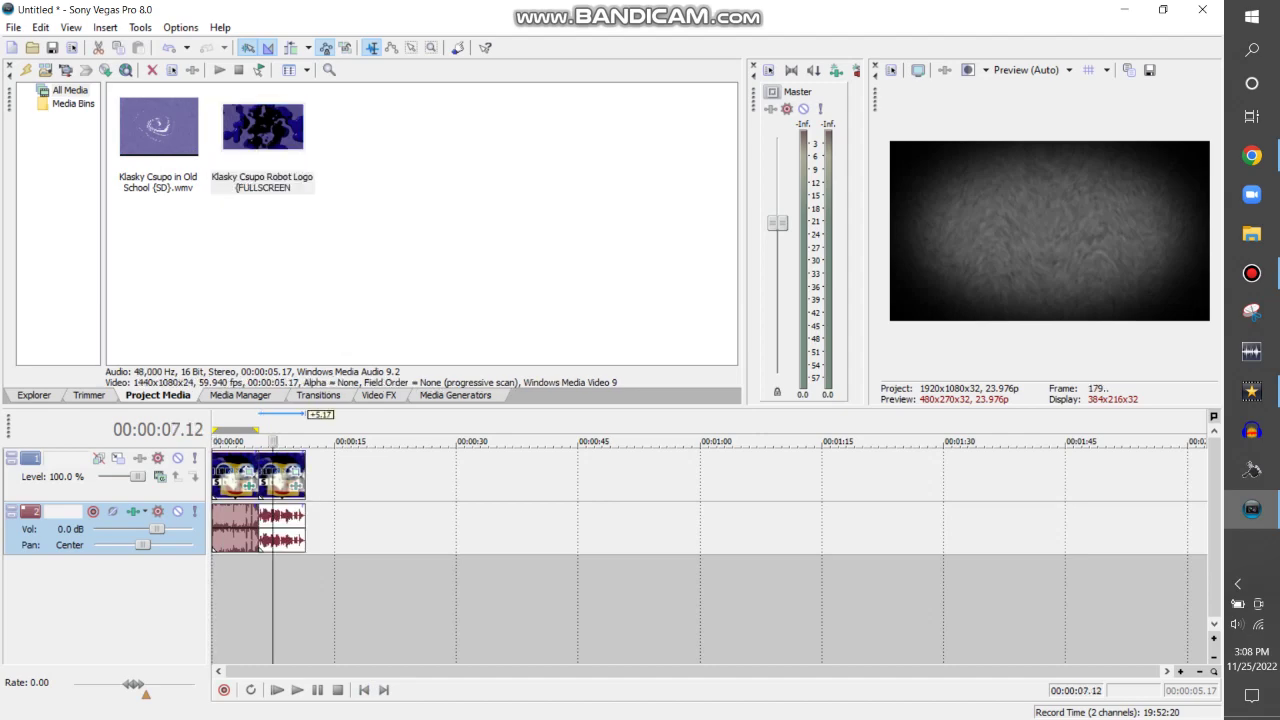
Step: Apply the Invert effect's 100% Inversion preset to the second Robot Logo clip
{"action": "left_click", "coordinate": [379, 395]}
{"action": "scroll", "coordinate": [575, 500], "scroll_direction": "up", "scroll_amount": 5}
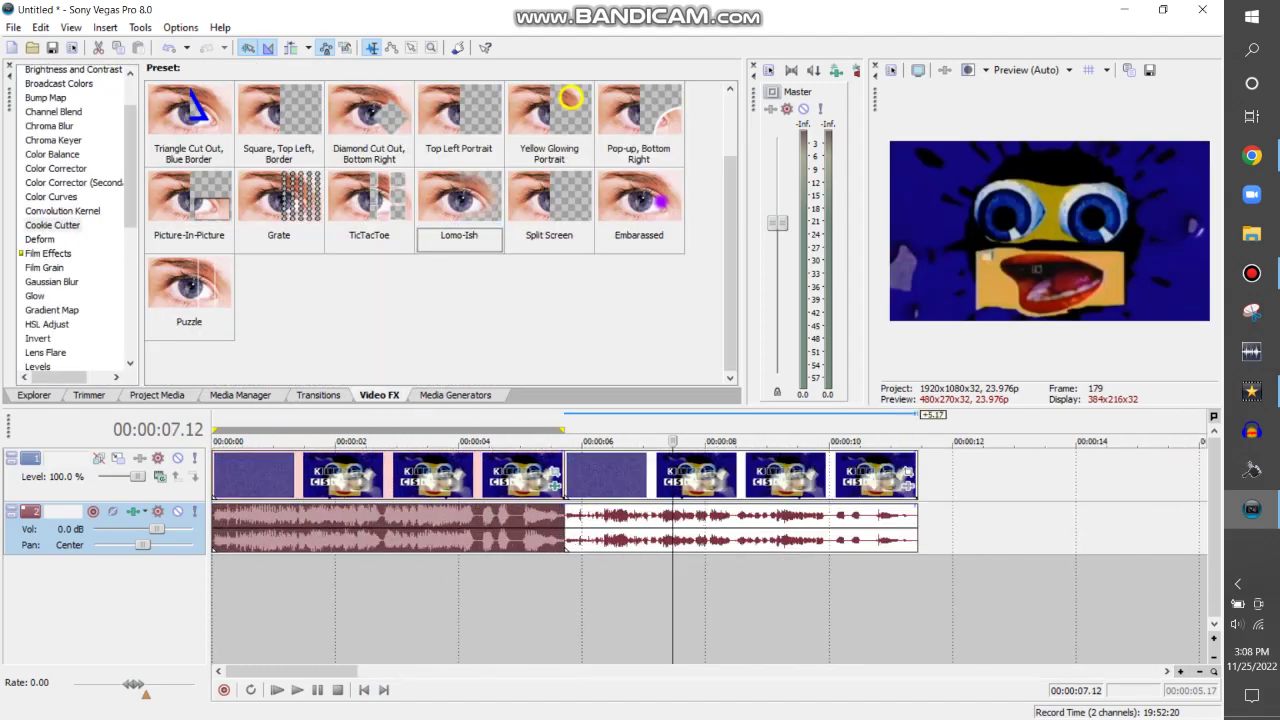
{"action": "scroll", "coordinate": [78, 218], "scroll_direction": "down", "scroll_amount": 1}
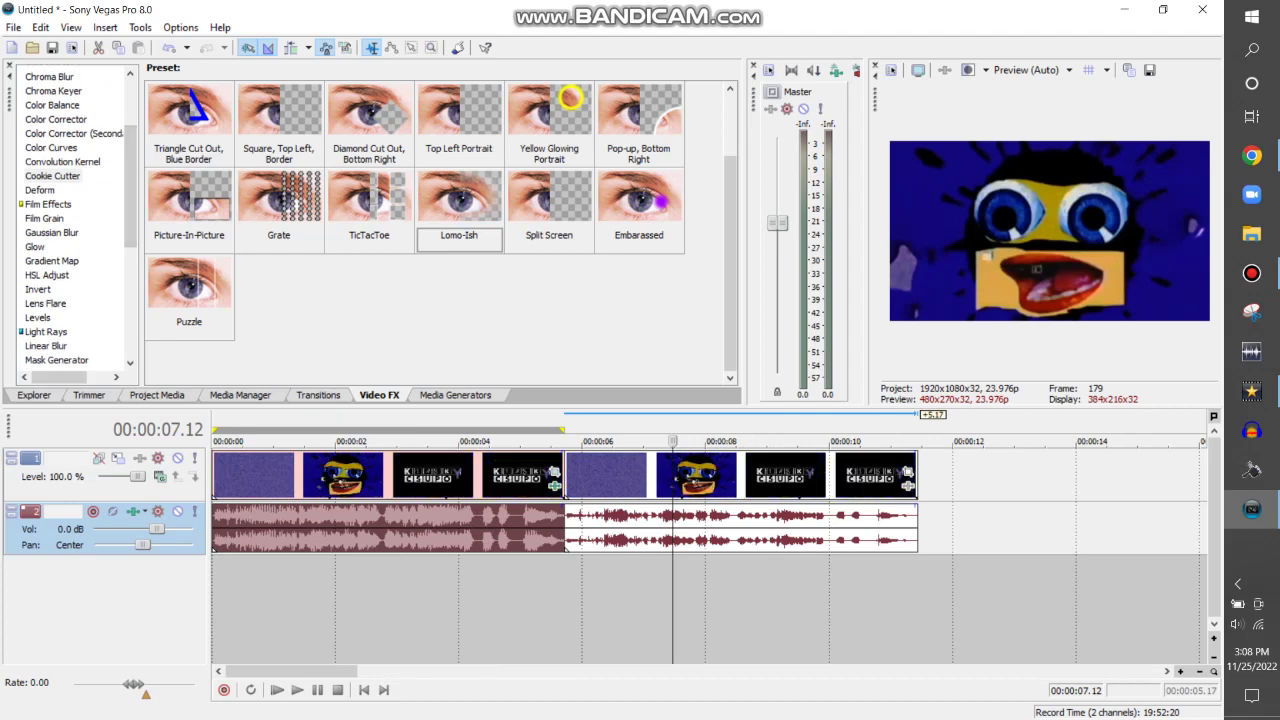
{"action": "left_click", "coordinate": [37, 289]}
{"action": "left_click_drag", "start_coordinate": [459, 115], "coordinate": [690, 475]}
Step: Add HSL Adjust and then Channel Blend with the RGB to BGR preset to the second clip's effect chain
{"action": "key", "text": "Up"}
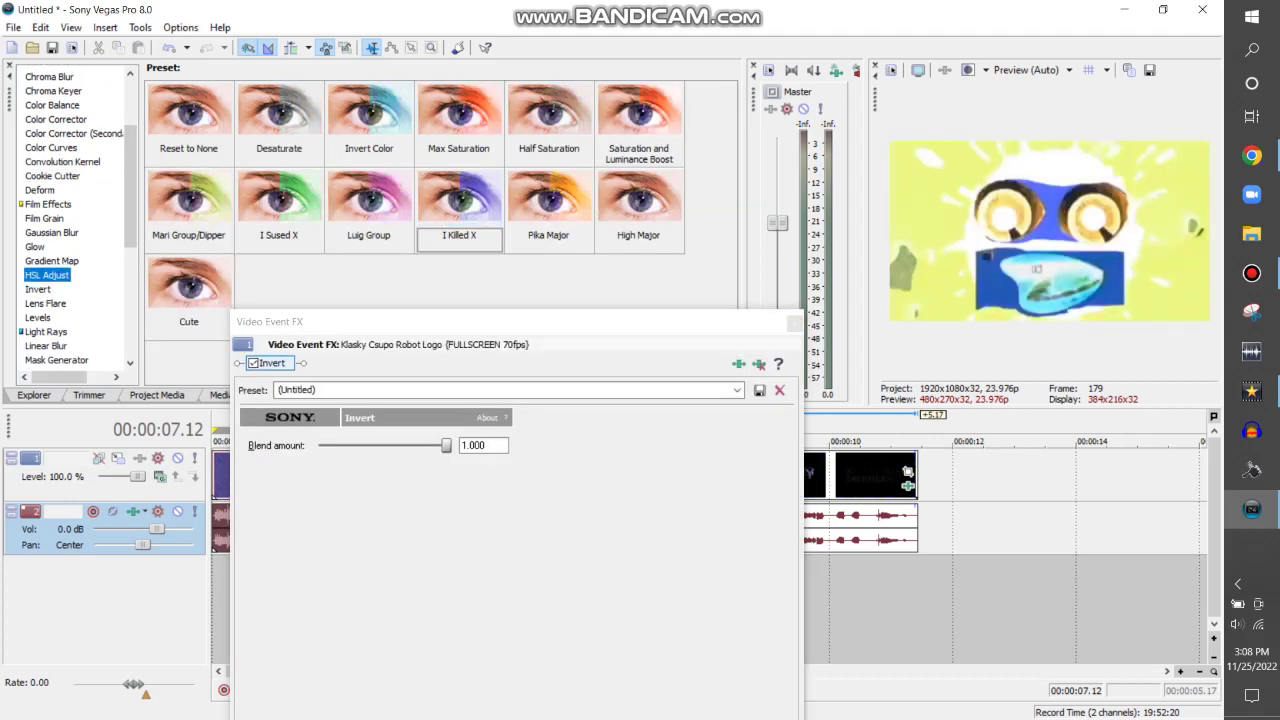
{"action": "left_click_drag", "start_coordinate": [300, 363], "coordinate": [300, 363]}
{"action": "scroll", "coordinate": [78, 218], "scroll_direction": "up", "scroll_amount": 2}
{"action": "left_click", "coordinate": [53, 165]}
{"action": "left_click_drag", "start_coordinate": [369, 205], "coordinate": [450, 550]}
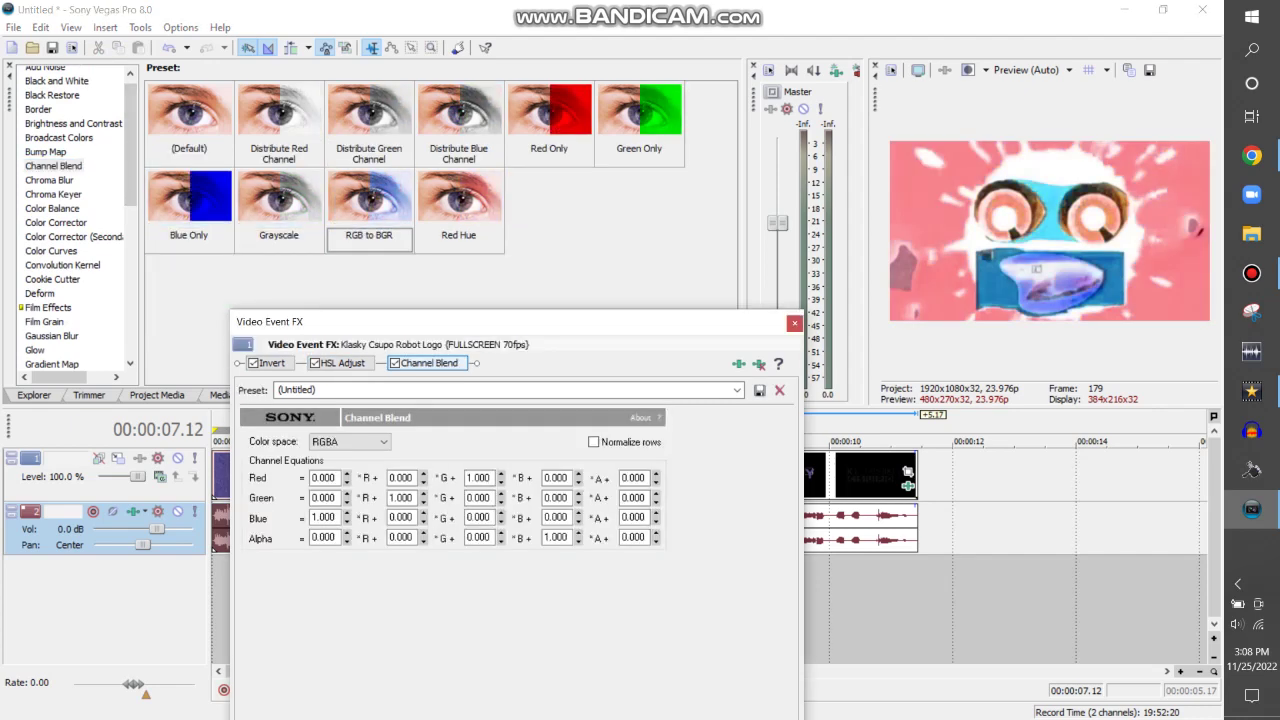
Step: Add a Gradient Map effect after Channel Blend in the second clip's effect chain
{"action": "scroll", "coordinate": [78, 218], "scroll_direction": "down", "scroll_amount": 3}
{"action": "scroll", "coordinate": [78, 218], "scroll_direction": "down", "scroll_amount": 1}
{"action": "left_click", "coordinate": [52, 181]}
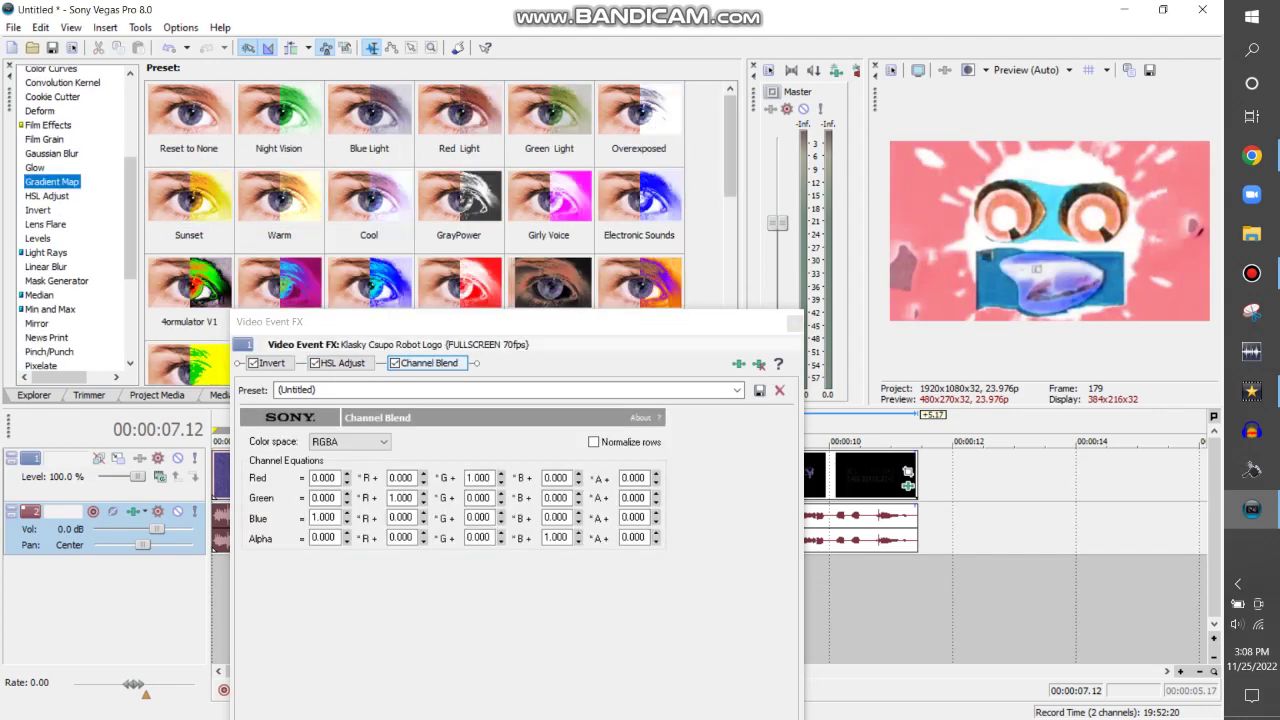
{"action": "left_click_drag", "start_coordinate": [474, 363], "coordinate": [474, 363]}
Step: Add the Spherize effect with the Medium Sphere In preset to the end of the second clip's effect chain
{"action": "scroll", "coordinate": [78, 218], "scroll_direction": "down", "scroll_amount": 4}
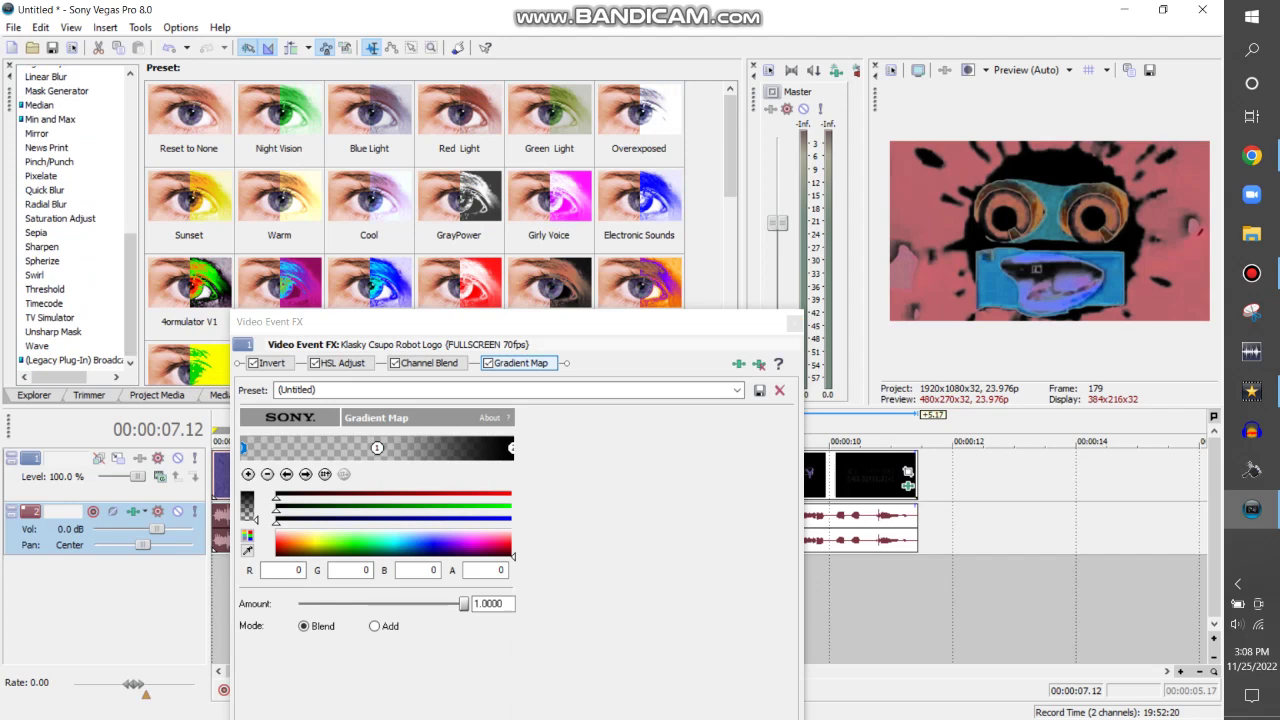
{"action": "left_click", "coordinate": [42, 260]}
{"action": "left_click_drag", "start_coordinate": [279, 110], "coordinate": [600, 363]}
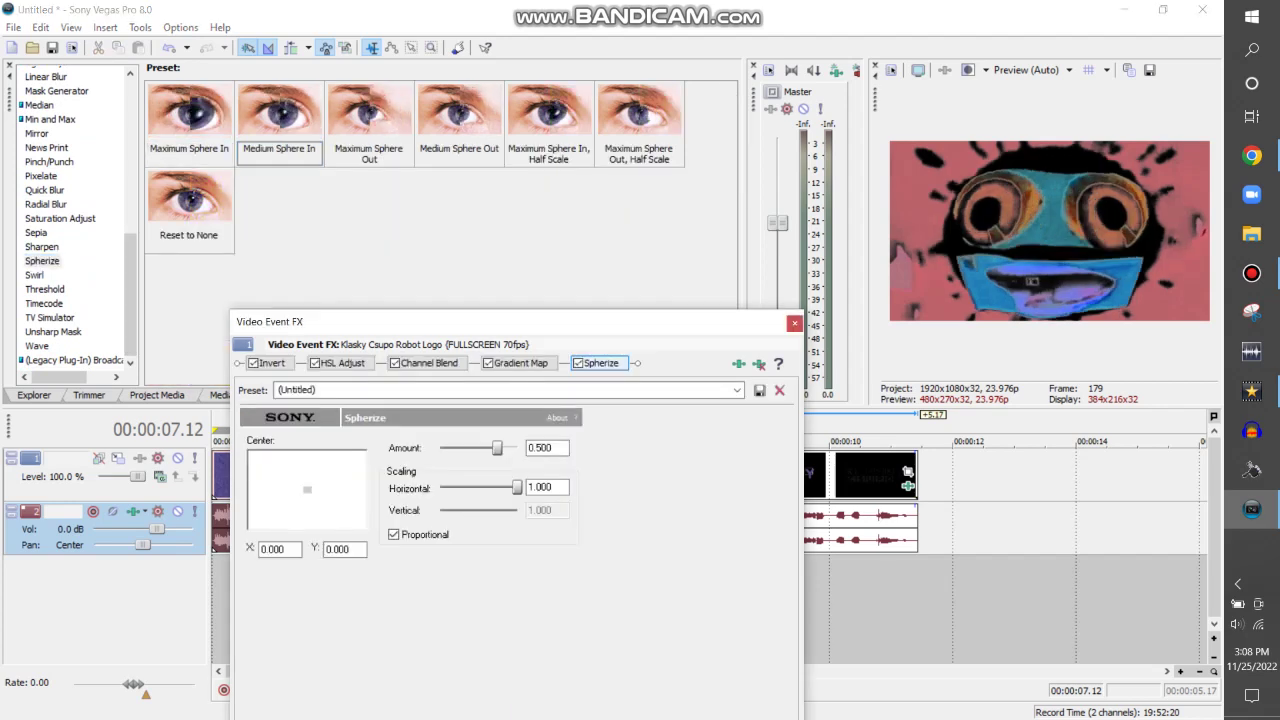
Step: Set the second clip's audio event to the Classic time-stretch method with a pitch change of -10
{"action": "key", "text": "Escape"}
{"action": "left_click", "coordinate": [641, 520]}
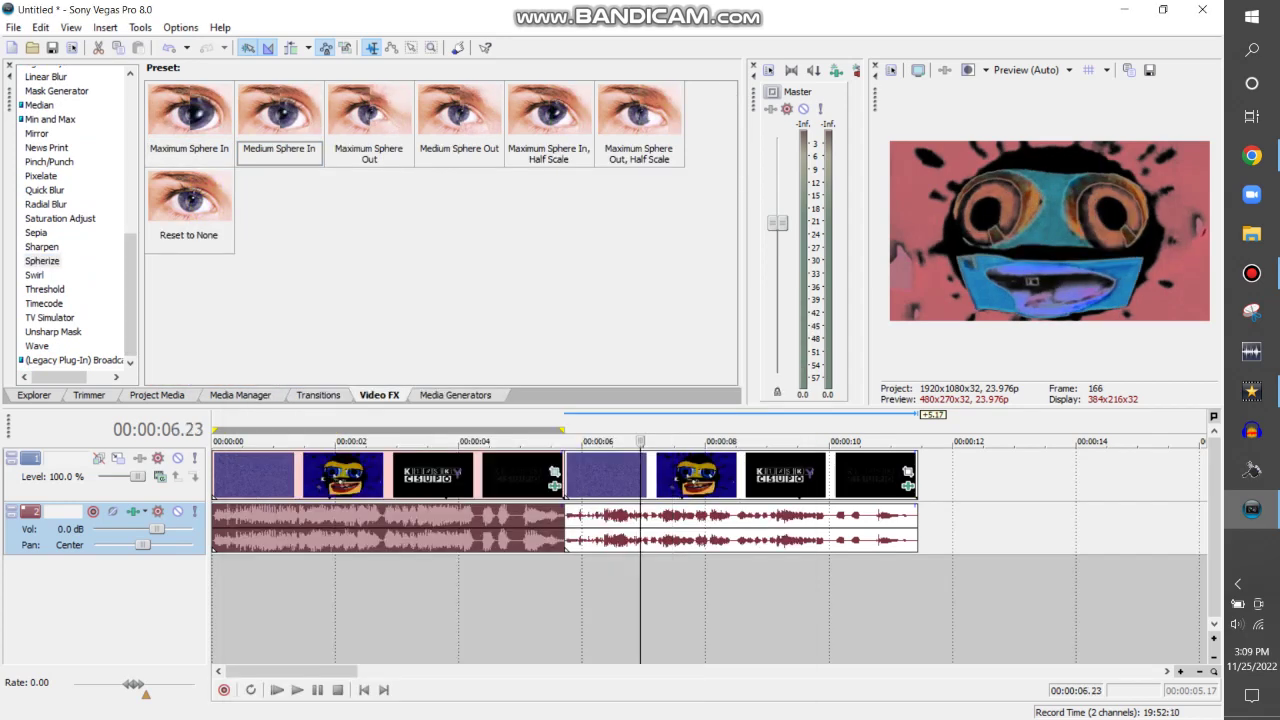
{"action": "right_click", "coordinate": [720, 525]}
{"action": "left_click", "coordinate": [750, 514]}
{"action": "left_click", "coordinate": [660, 321]}
{"action": "left_click", "coordinate": [660, 321]}
{"action": "left_click", "coordinate": [660, 321]}
{"action": "left_click", "coordinate": [600, 343]}
{"action": "left_click", "coordinate": [706, 388]}
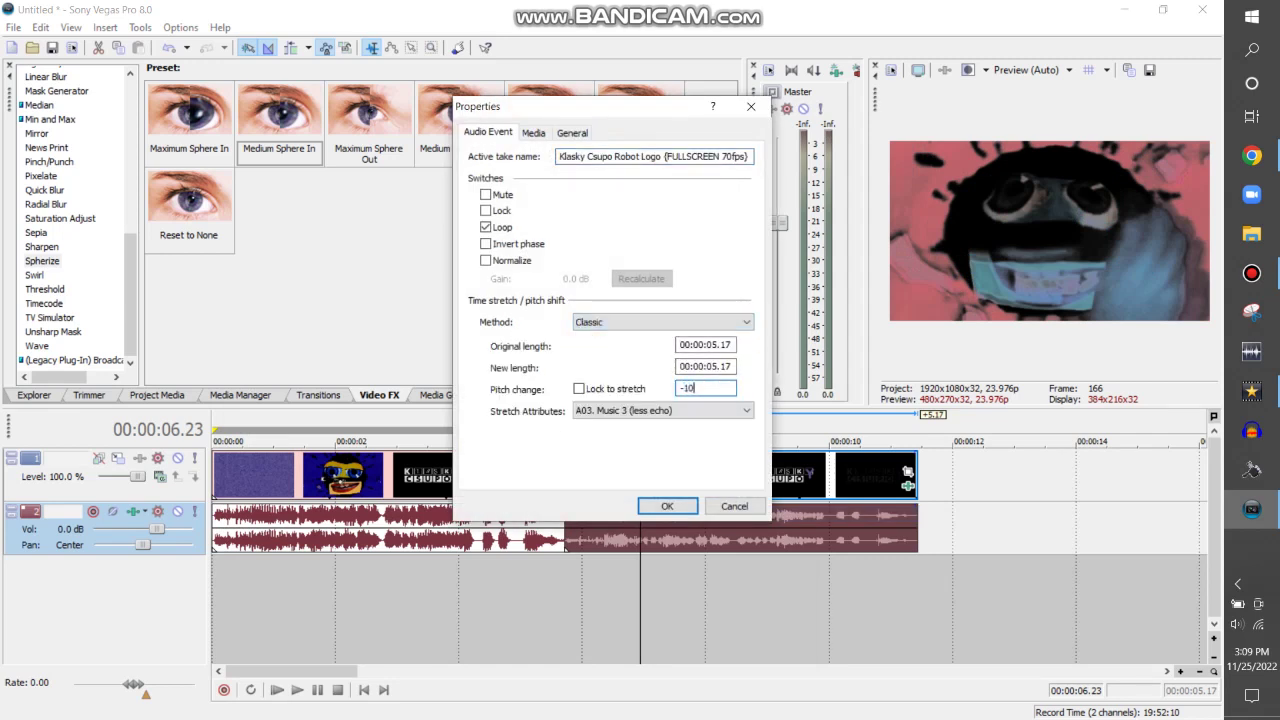
{"action": "type", "text": "-10"}
{"action": "key", "text": "Tab"}
Step: Set the second clip's audio stretch attributes to A19. Drums (tiny echo) and apply the event properties
{"action": "key", "text": "alt+Down"}
{"action": "key", "text": "Down"}
{"action": "key", "text": "Down"}
{"action": "key", "text": "Down"}
{"action": "key", "text": "Down"}
{"action": "key", "text": "Down"}
{"action": "key", "text": "Down"}
{"action": "key", "text": "Down"}
{"action": "key", "text": "Down"}
{"action": "key", "text": "Down"}
{"action": "key", "text": "Down"}
{"action": "key", "text": "Down"}
{"action": "key", "text": "Down"}
{"action": "key", "text": "Down"}
{"action": "key", "text": "Down"}
{"action": "key", "text": "Down"}
{"action": "key", "text": "Down"}
{"action": "key", "text": "Return"}
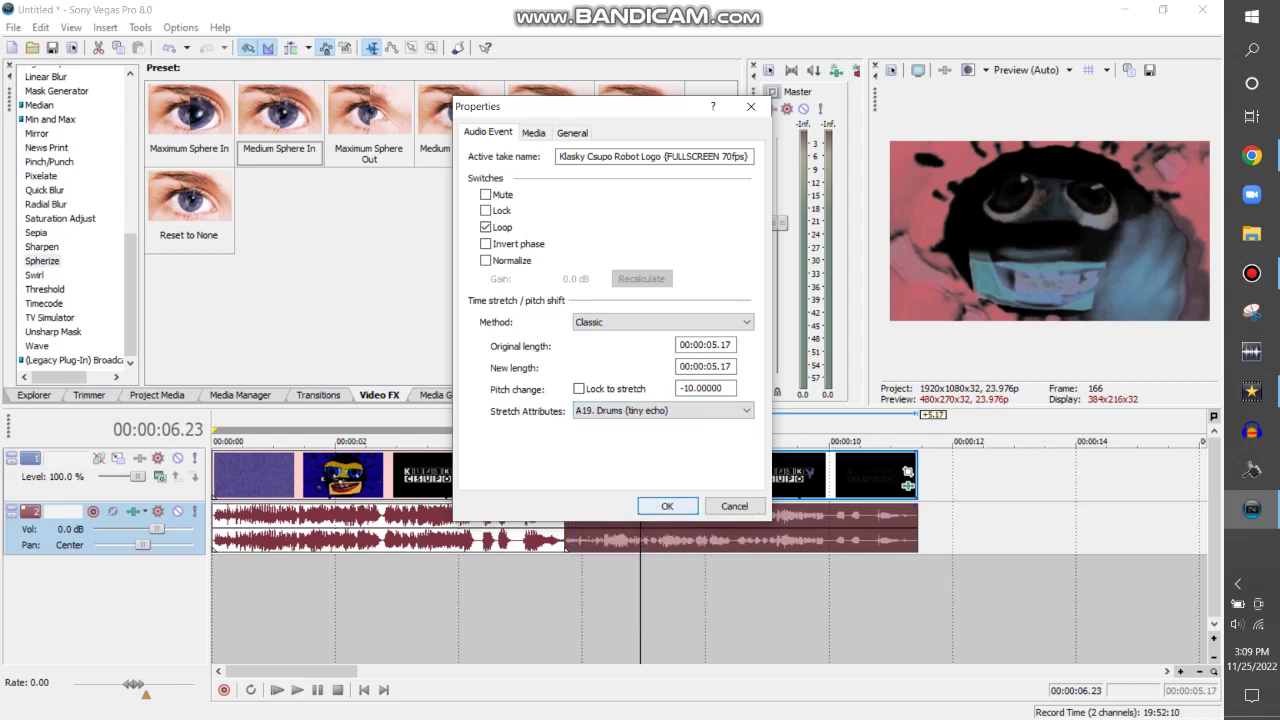
{"action": "key", "text": "Return"}
Step: Copy the second Robot Logo clip with its audio onto new tracks beneath the existing ones
{"action": "key", "text": "Menu"}
{"action": "key", "text": "Escape"}
{"action": "key", "text": "Menu"}
{"action": "key", "text": "Return"}
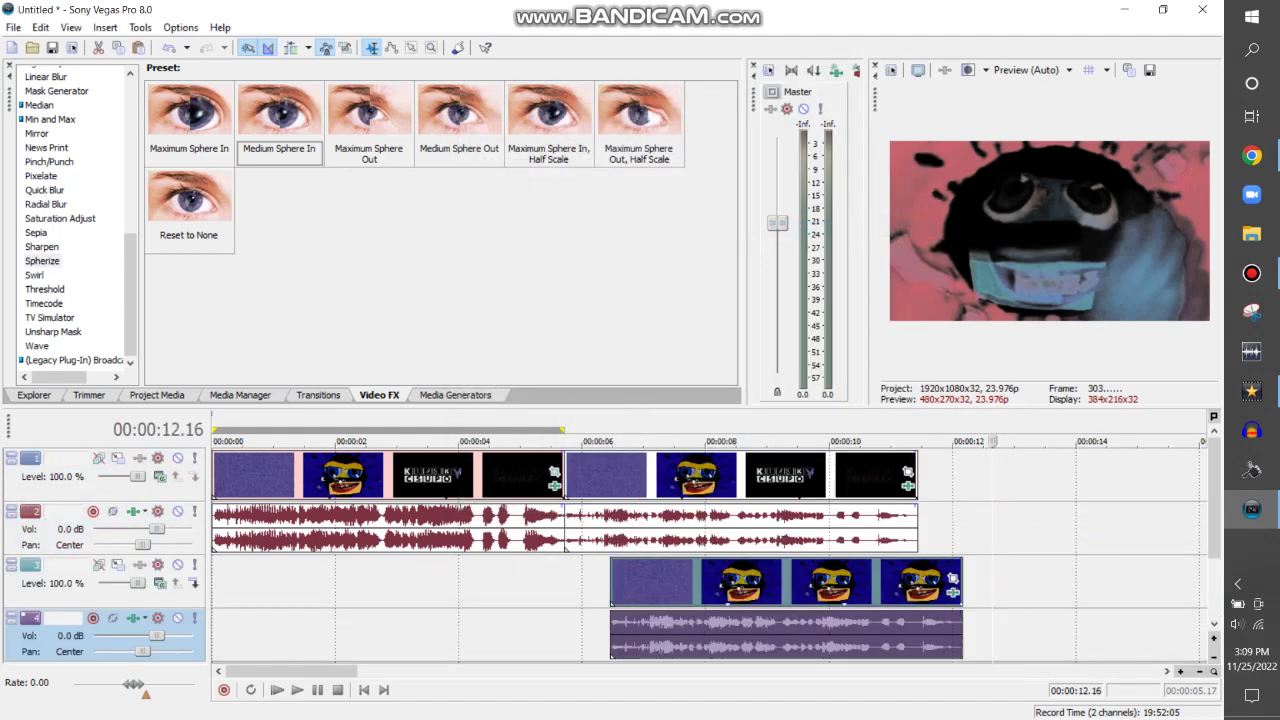
Step: Align the copied clip with the original second clip and delete its video track, keeping only the audio track
{"action": "key", "text": "Menu"}
{"action": "key", "text": "Up"}
{"action": "key", "text": "Up"}
{"action": "key", "text": "Up"}
{"action": "key", "text": "Up"}
{"action": "key", "text": "Up"}
{"action": "key", "text": "Up"}
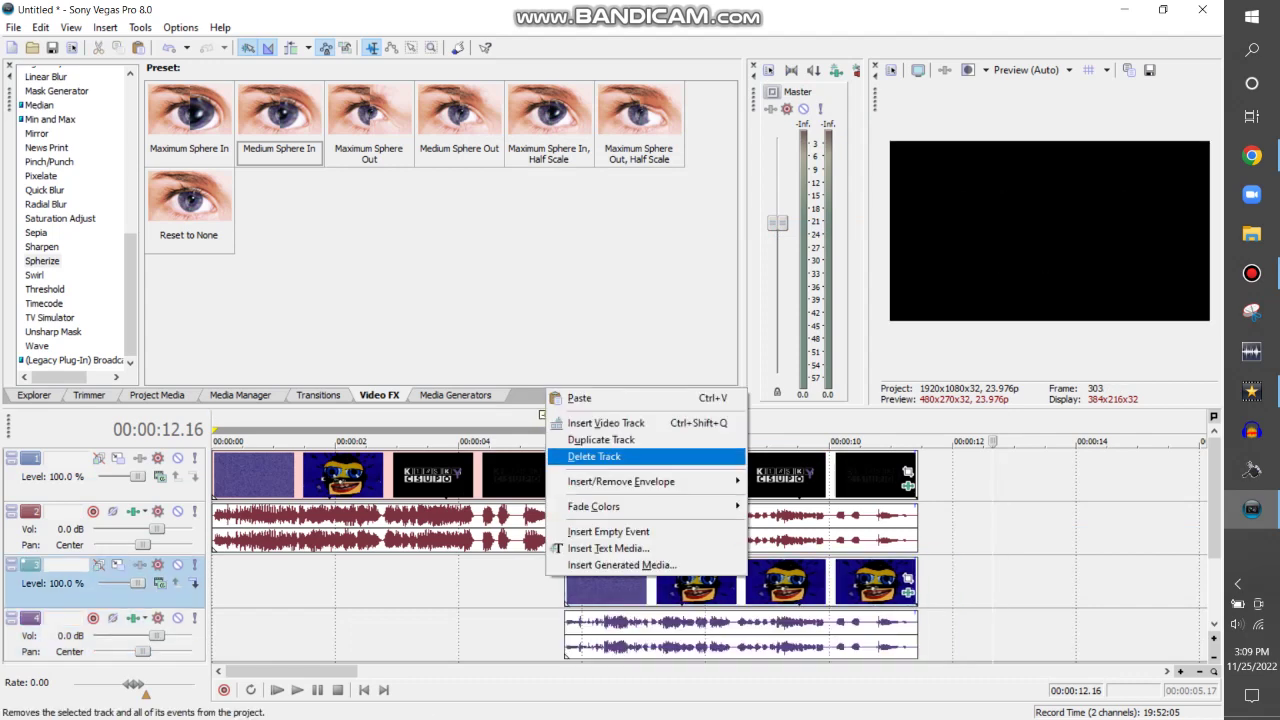
{"action": "key", "text": "Return"}
Step: Set the pitch change of the copied audio event on track 3 to -7
{"action": "key", "text": "Menu"}
{"action": "key", "text": "Up"}
{"action": "key", "text": "Return"}
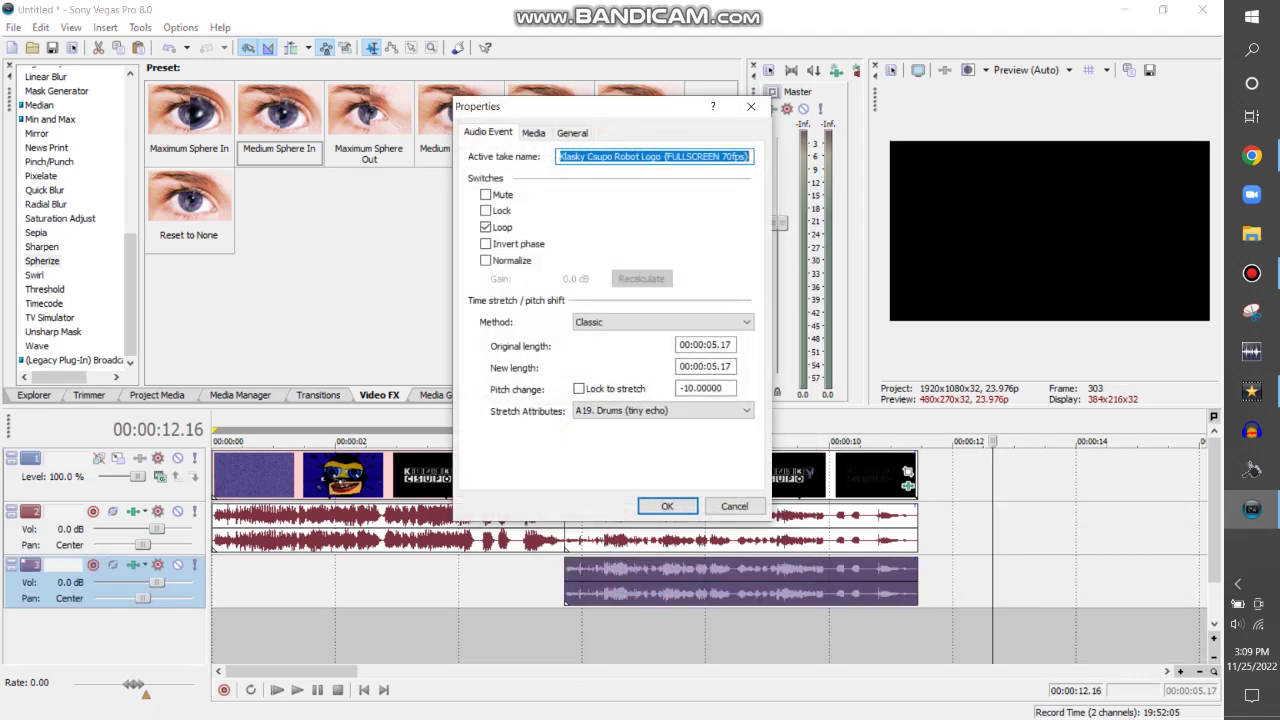
{"action": "left_click", "coordinate": [705, 388]}
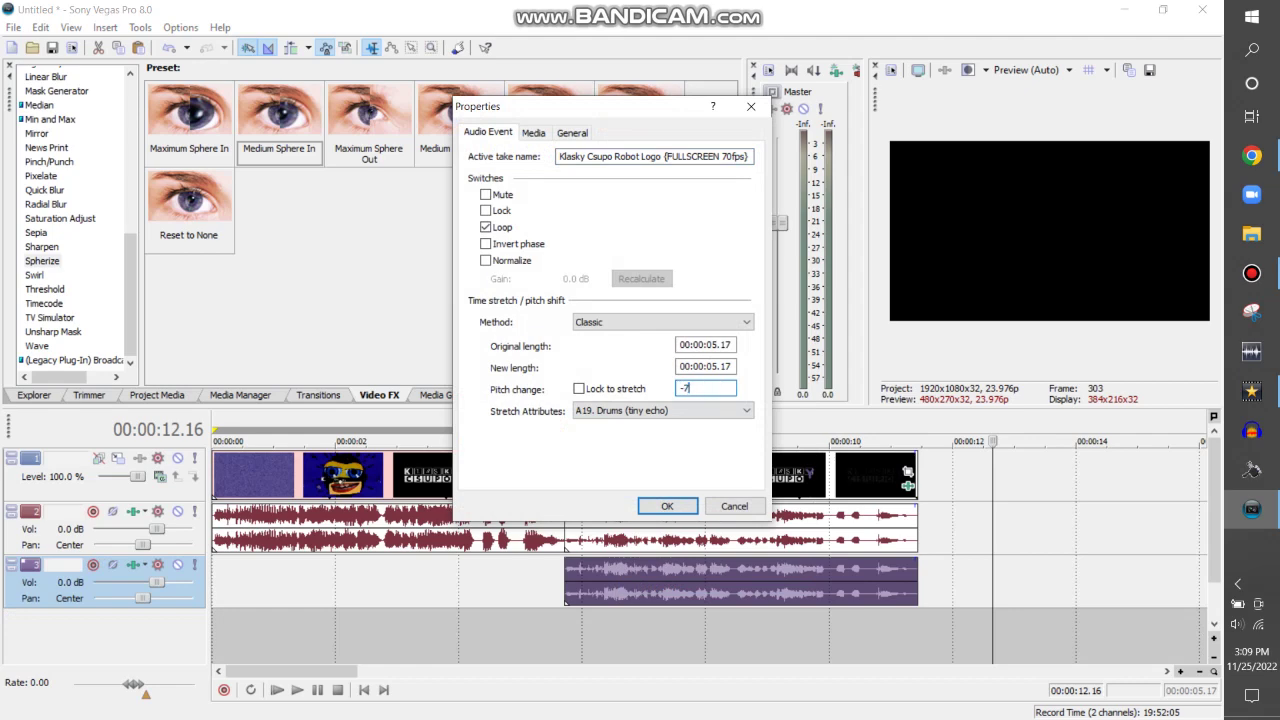
{"action": "key", "text": "Return"}
Step: Duplicate audio track 3 and set the pitch change of the duplicate's event to -4
{"action": "key", "text": "Menu"}
{"action": "key", "text": "Down"}
{"action": "key", "text": "Down"}
{"action": "key", "text": "Return"}
{"action": "key", "text": "Menu"}
{"action": "key", "text": "Up"}
{"action": "key", "text": "Return"}
{"action": "left_click", "coordinate": [720, 388]}
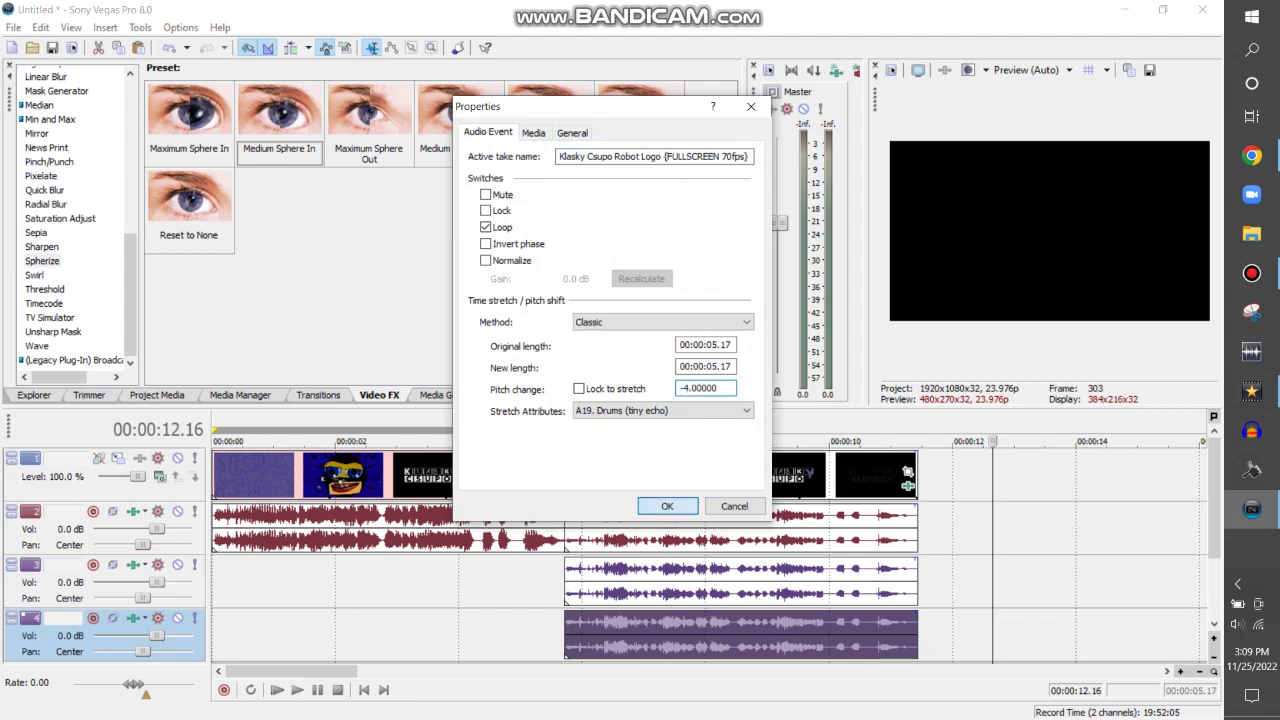
{"action": "key", "text": "Return"}
Step: Duplicate audio track 4 and set the pitch change of the duplicate's event to -1
{"action": "scroll", "coordinate": [710, 550], "scroll_direction": "down", "scroll_amount": 1}
{"action": "key", "text": "Menu"}
{"action": "key", "text": "Down"}
{"action": "key", "text": "Down"}
{"action": "key", "text": "Down"}
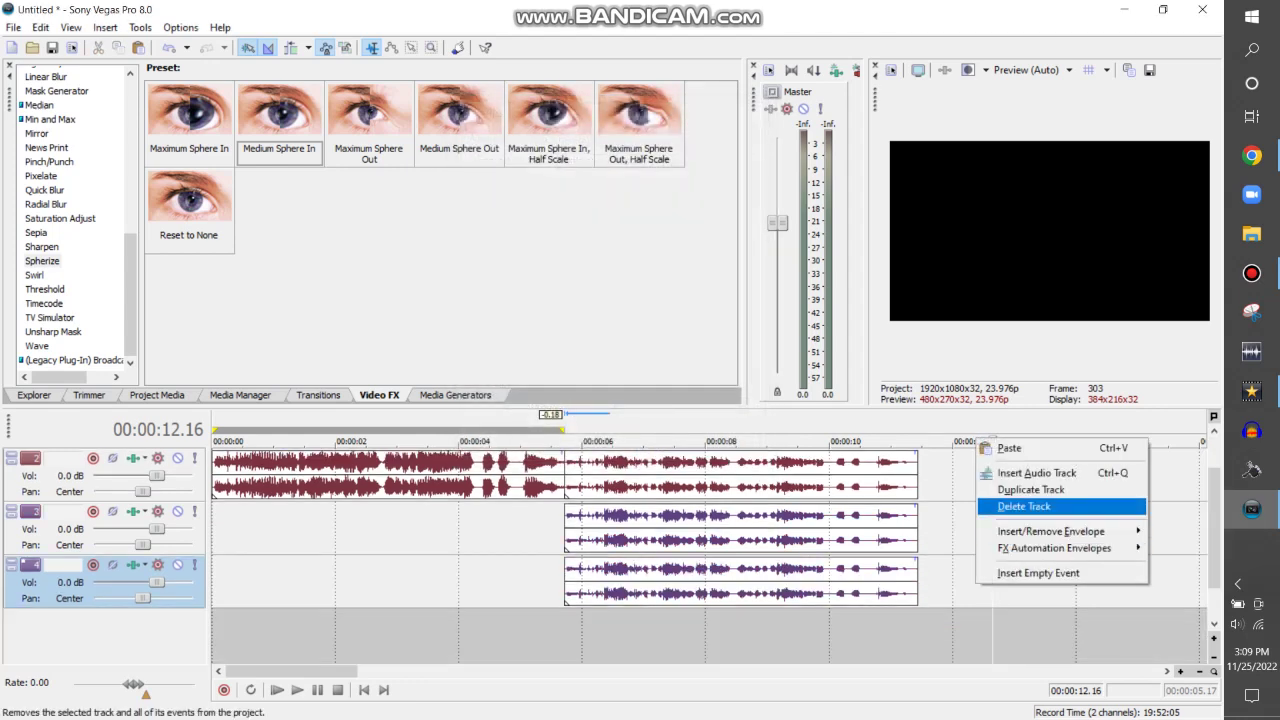
{"action": "key", "text": "Up"}
{"action": "key", "text": "Return"}
{"action": "key", "text": "Menu"}
{"action": "key", "text": "Up"}
{"action": "key", "text": "Return"}
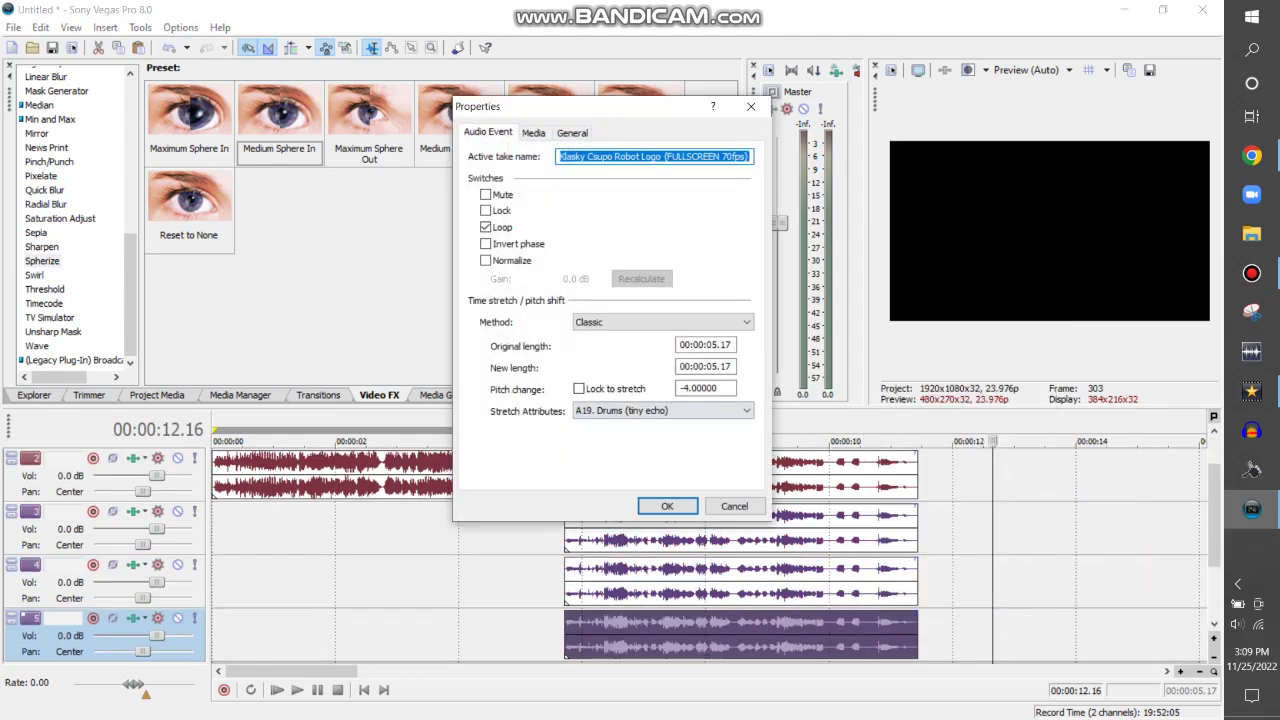
{"action": "left_click", "coordinate": [685, 388]}
{"action": "key", "text": "Return"}
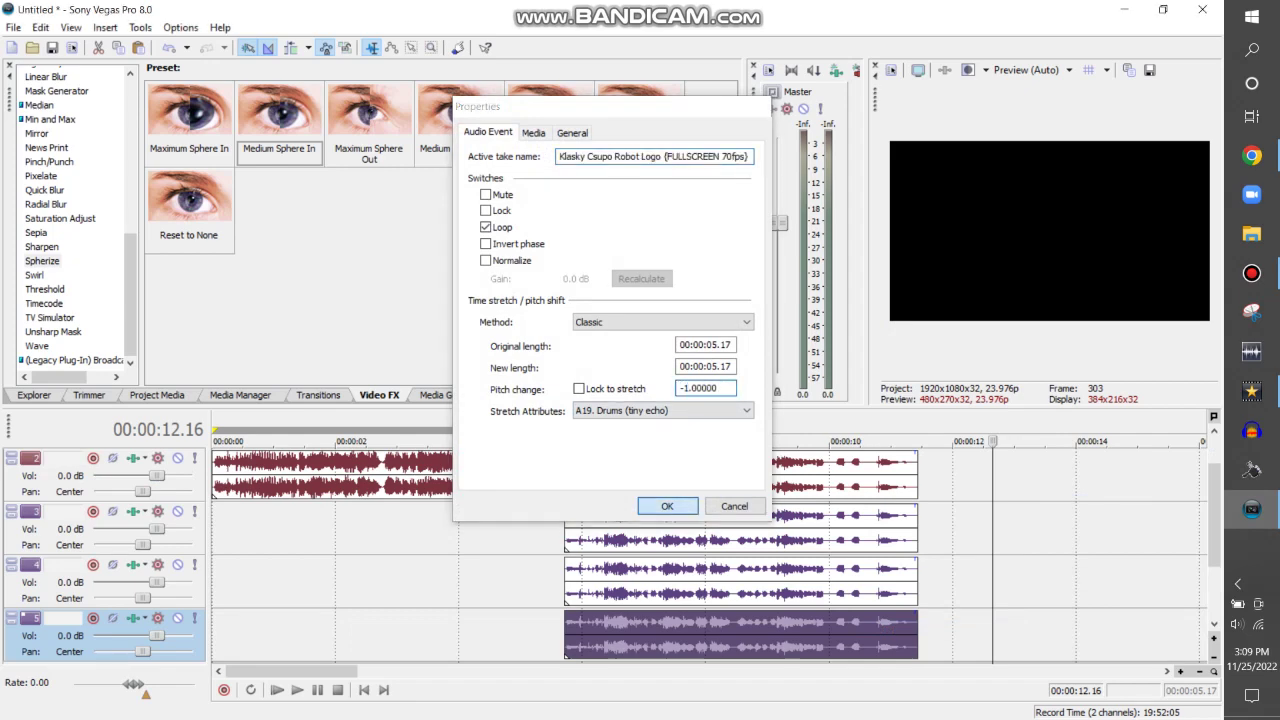
Step: Duplicate audio track 5 and set the pitch change of the duplicate's event to 2
{"action": "scroll", "coordinate": [710, 550], "scroll_direction": "down", "scroll_amount": 1}
{"action": "right_click", "coordinate": [1008, 586]}
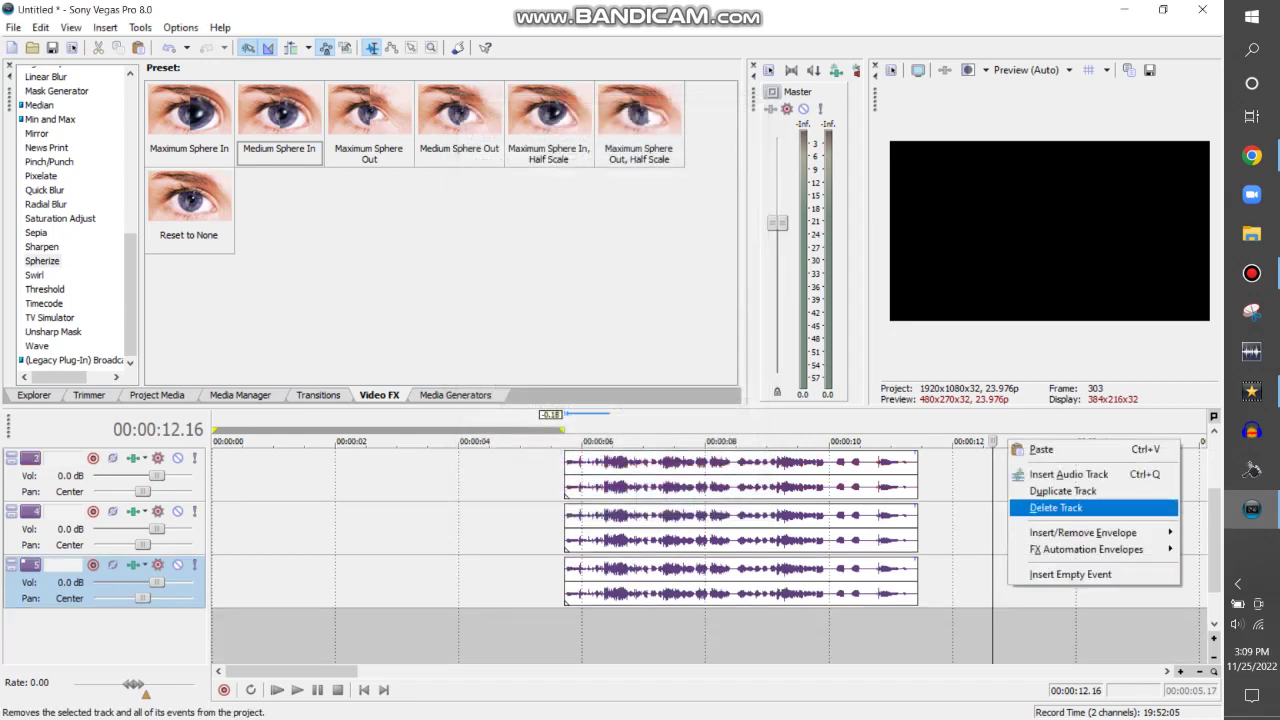
{"action": "left_click", "coordinate": [1062, 490]}
{"action": "right_click", "coordinate": [908, 632]}
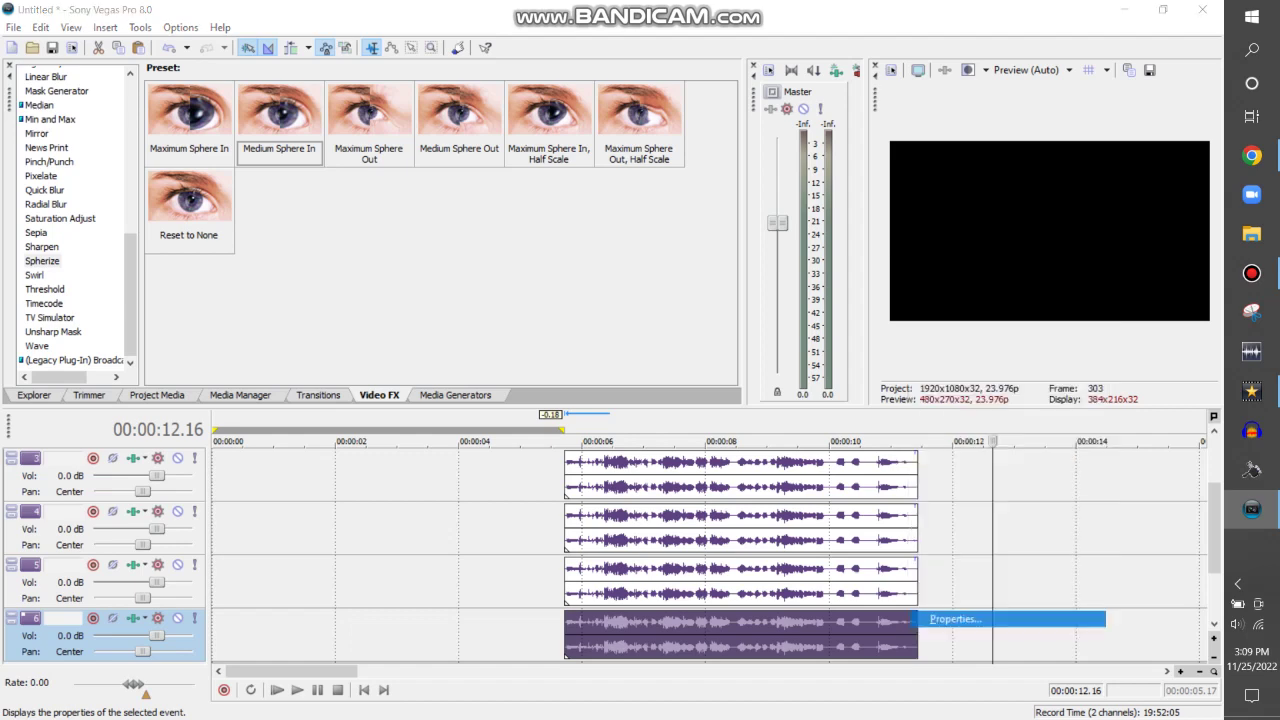
{"action": "left_click", "coordinate": [1000, 617]}
{"action": "left_click", "coordinate": [705, 388]}
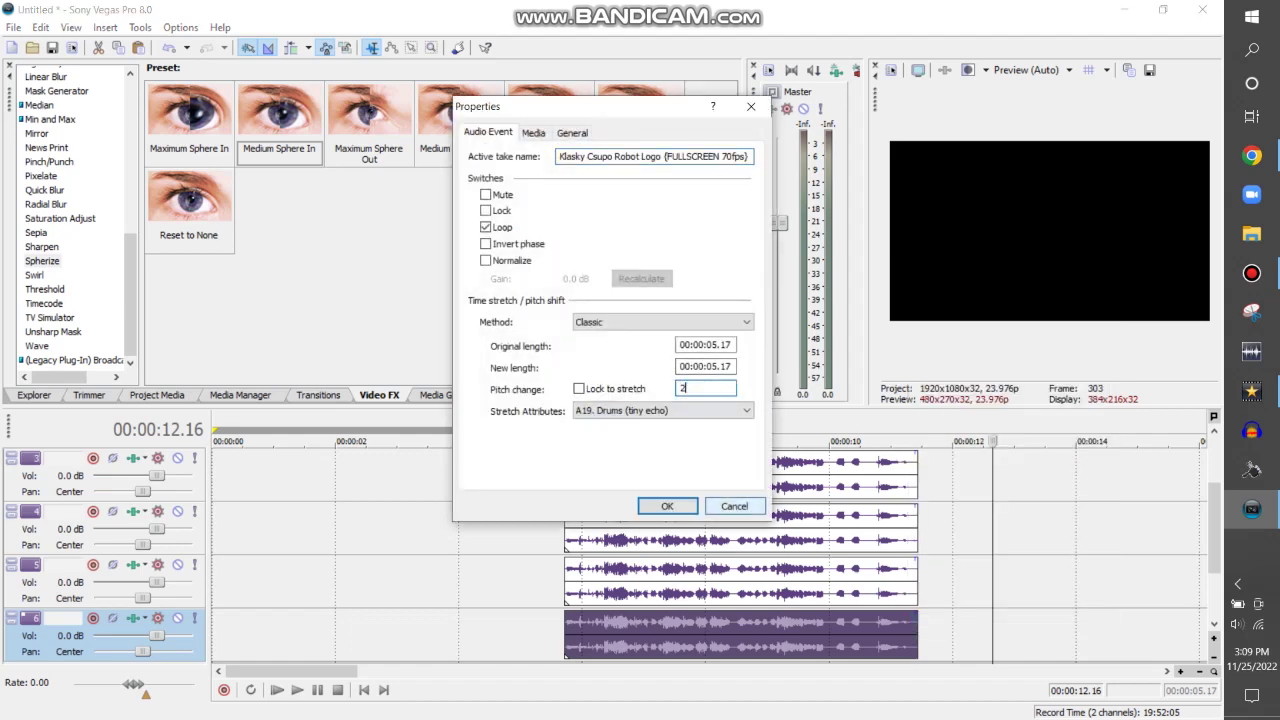
{"action": "key", "text": "Return"}
Step: Duplicate audio track 6 and change the pitch of the duplicate's event in its properties
{"action": "scroll", "coordinate": [1000, 560], "scroll_direction": "down", "scroll_amount": 1}
{"action": "right_click", "coordinate": [1050, 449]}
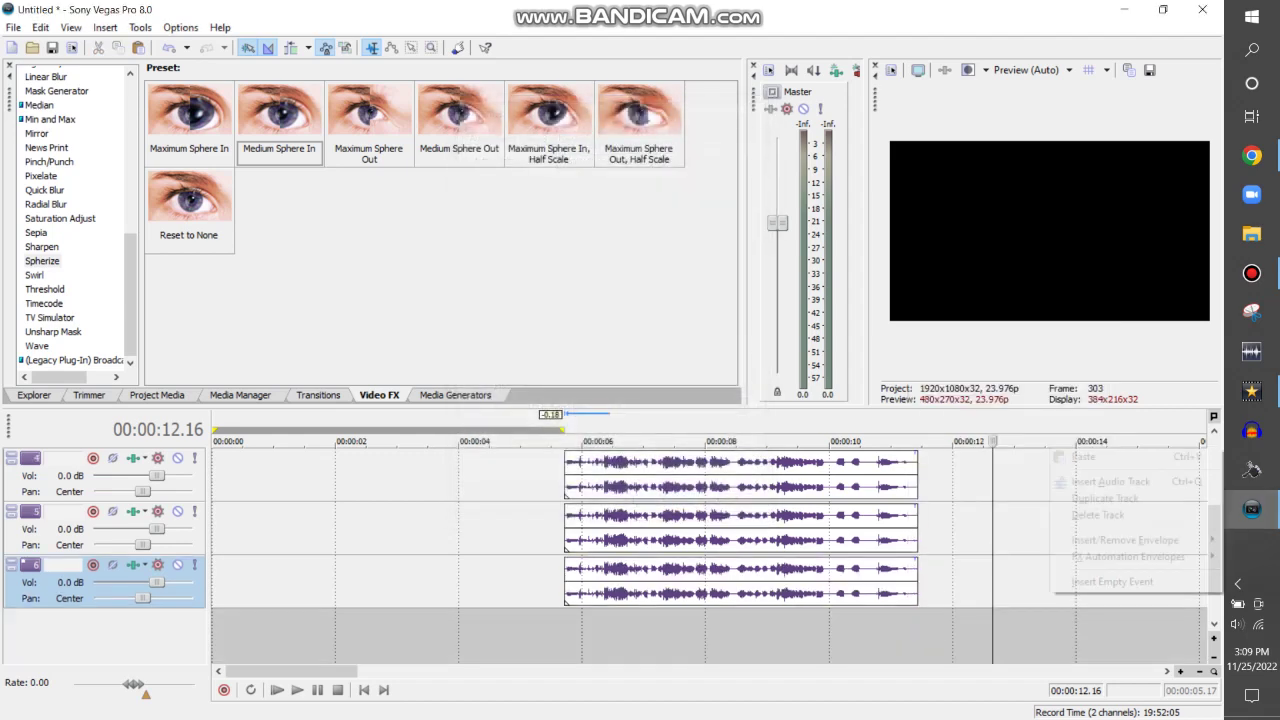
{"action": "left_click", "coordinate": [1105, 498]}
{"action": "right_click", "coordinate": [910, 628]}
{"action": "left_click", "coordinate": [975, 612]}
{"action": "left_click", "coordinate": [705, 388]}
{"action": "key", "text": "Return"}
Step: Duplicate audio track 7 and set the pitch change of the duplicate's event to 12
{"action": "scroll", "coordinate": [700, 530], "scroll_direction": "down", "scroll_amount": 1}
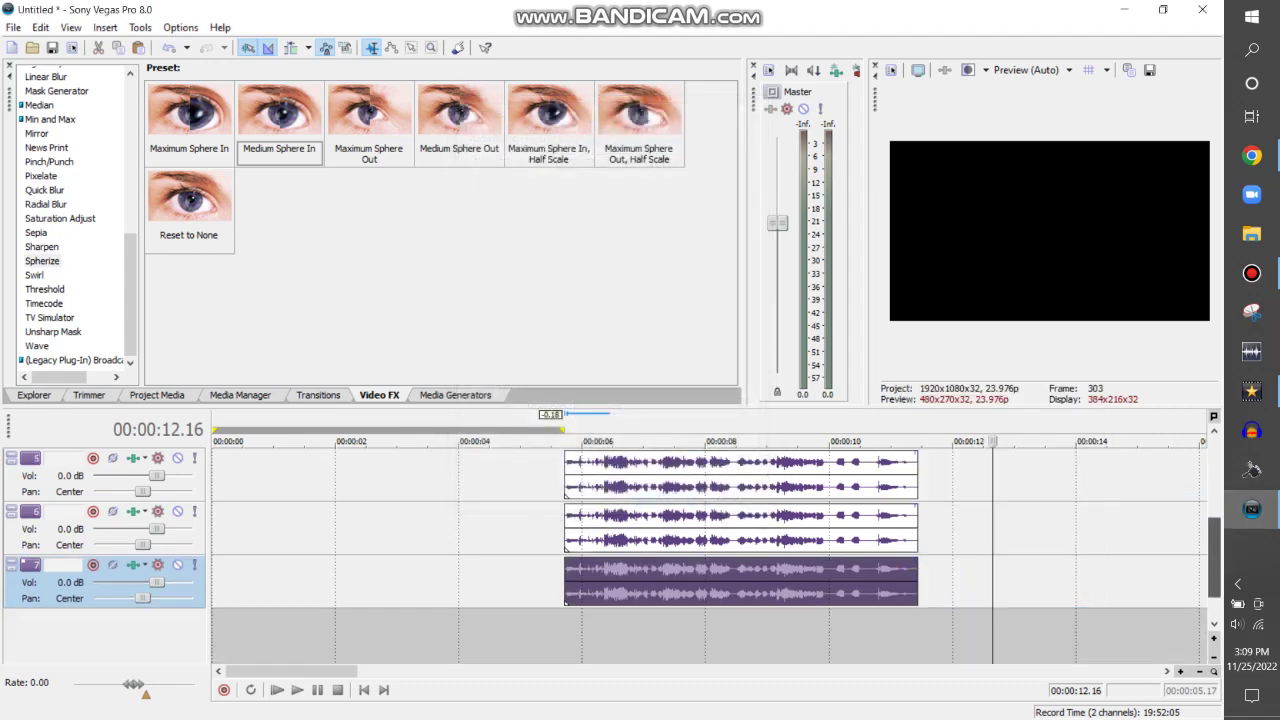
{"action": "right_click", "coordinate": [944, 446]}
{"action": "left_click", "coordinate": [1000, 494]}
{"action": "right_click", "coordinate": [878, 630]}
{"action": "left_click", "coordinate": [925, 621]}
{"action": "left_click", "coordinate": [705, 388]}
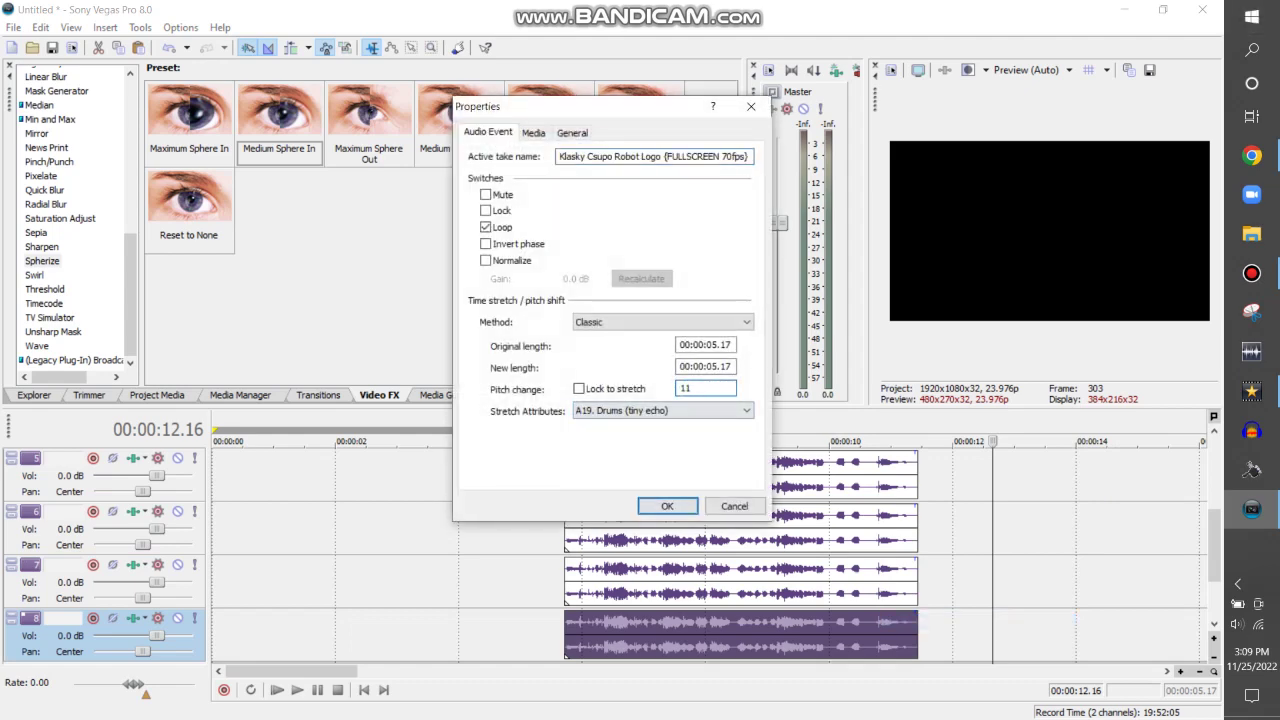
{"action": "key", "text": "Return"}
Step: Duplicate audio track 8 and set the pitch change of the duplicate's event to 15
{"action": "scroll", "coordinate": [700, 530], "scroll_direction": "down", "scroll_amount": 1}
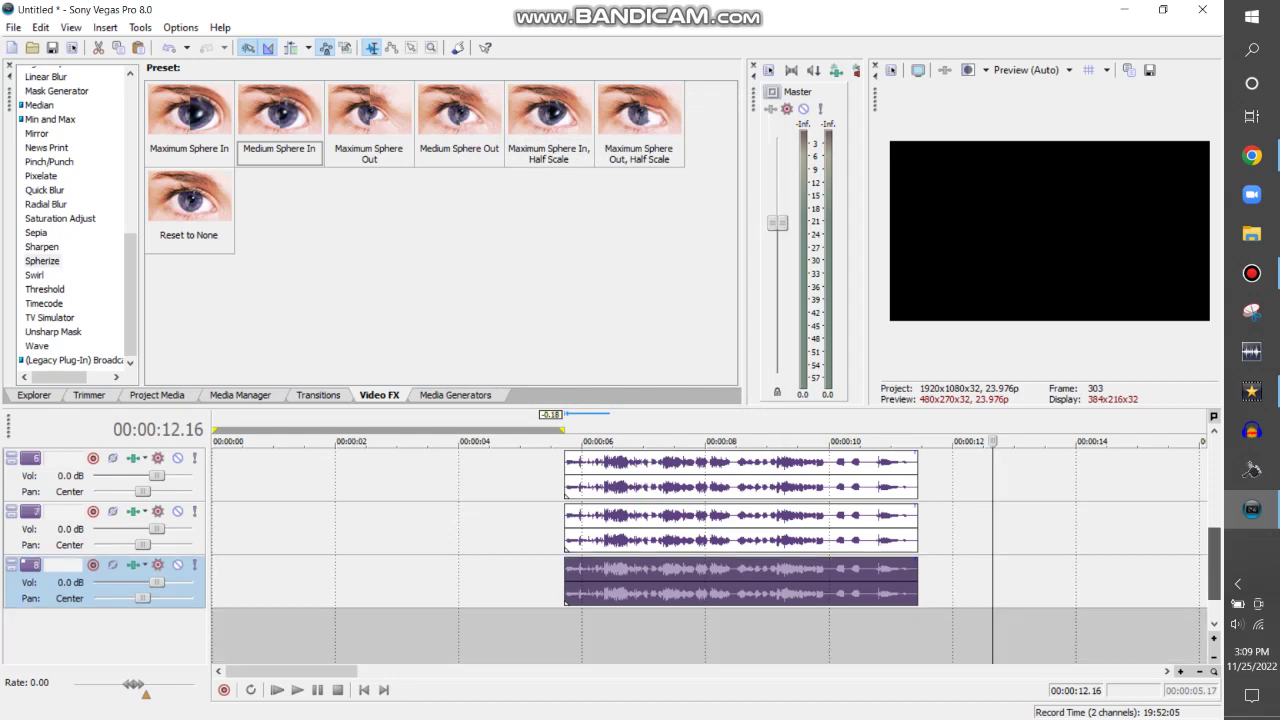
{"action": "right_click", "coordinate": [980, 450]}
{"action": "left_click", "coordinate": [1031, 496]}
{"action": "right_click", "coordinate": [820, 640]}
{"action": "left_click", "coordinate": [900, 637]}
{"action": "left_click", "coordinate": [705, 388]}
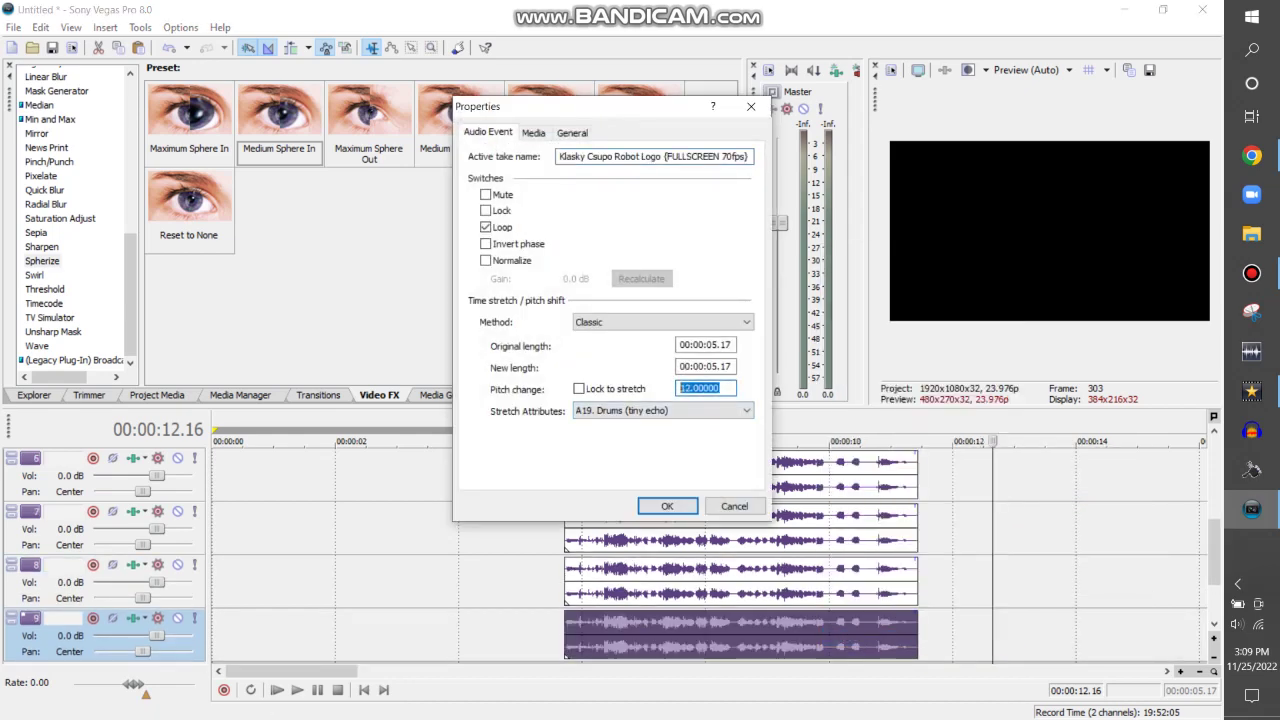
{"action": "type", "text": "15"}
{"action": "left_click", "coordinate": [667, 506]}
Step: Duplicate audio track 9 and set the pitch change of the duplicate's event to 18
{"action": "scroll", "coordinate": [900, 560], "scroll_direction": "down", "scroll_amount": 1}
{"action": "right_click", "coordinate": [1140, 590]}
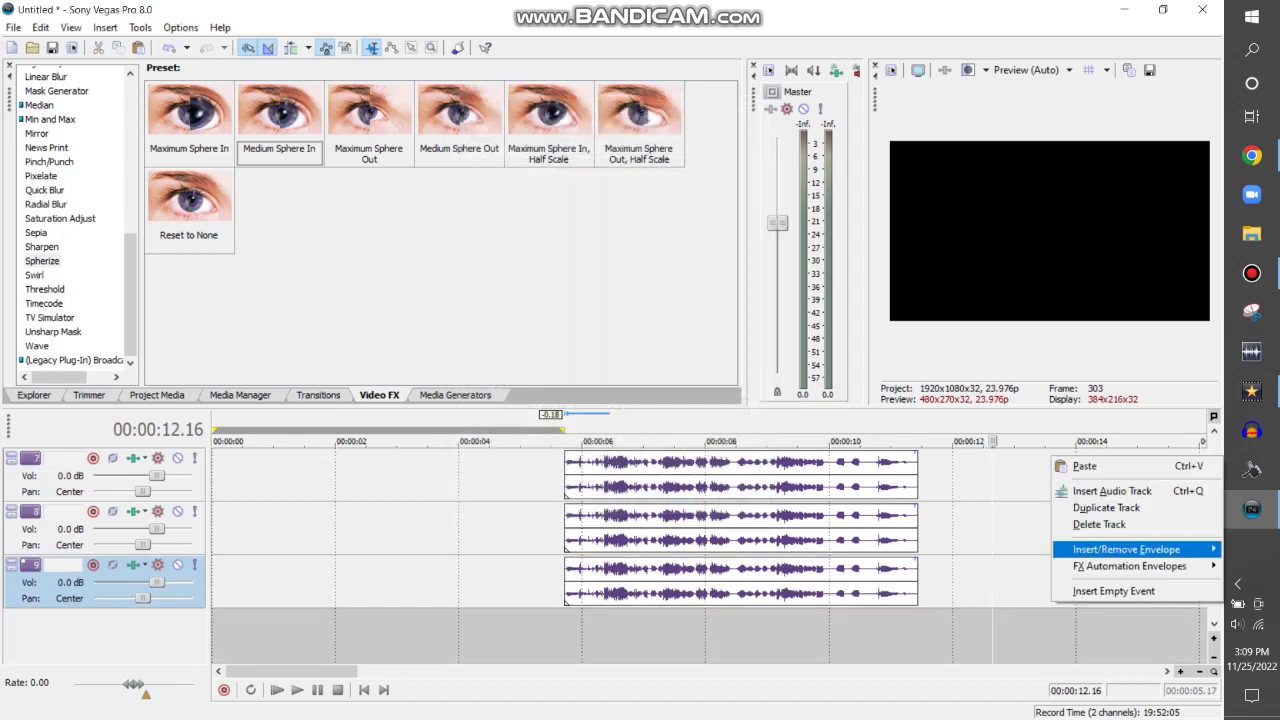
{"action": "left_click", "coordinate": [1106, 507]}
{"action": "right_click", "coordinate": [795, 636]}
{"action": "left_click", "coordinate": [870, 624]}
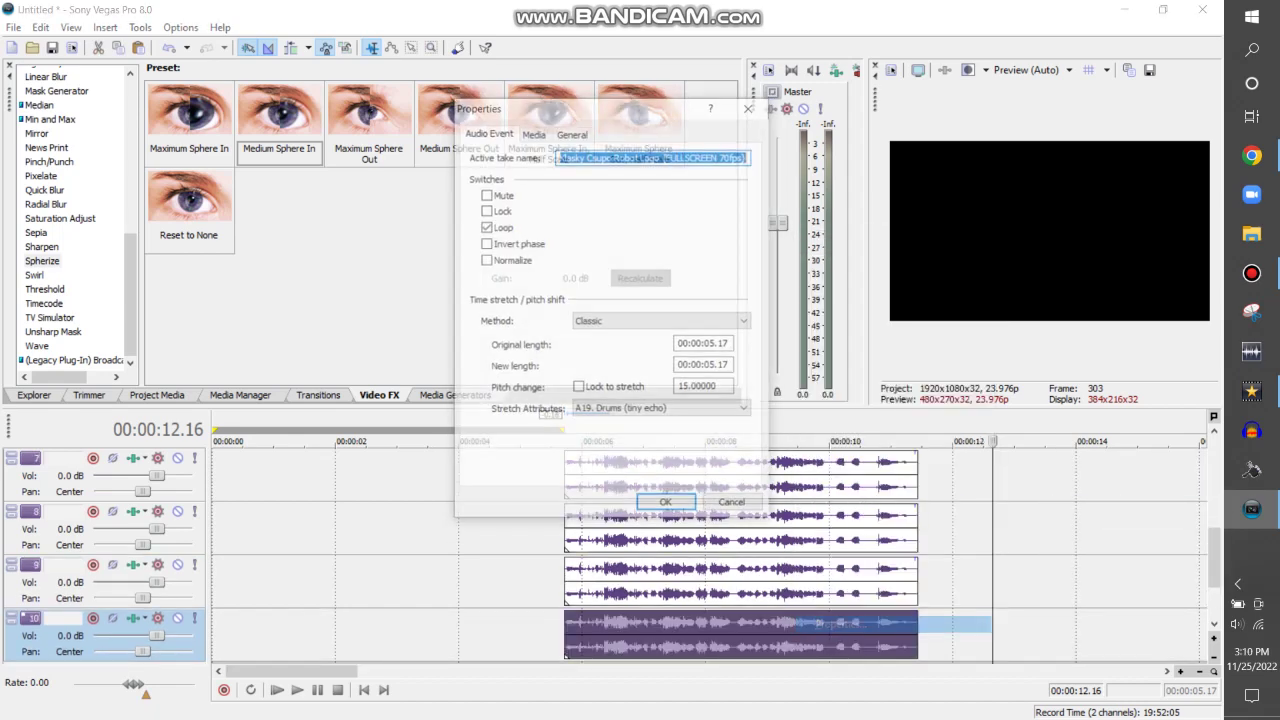
{"action": "left_click", "coordinate": [705, 388]}
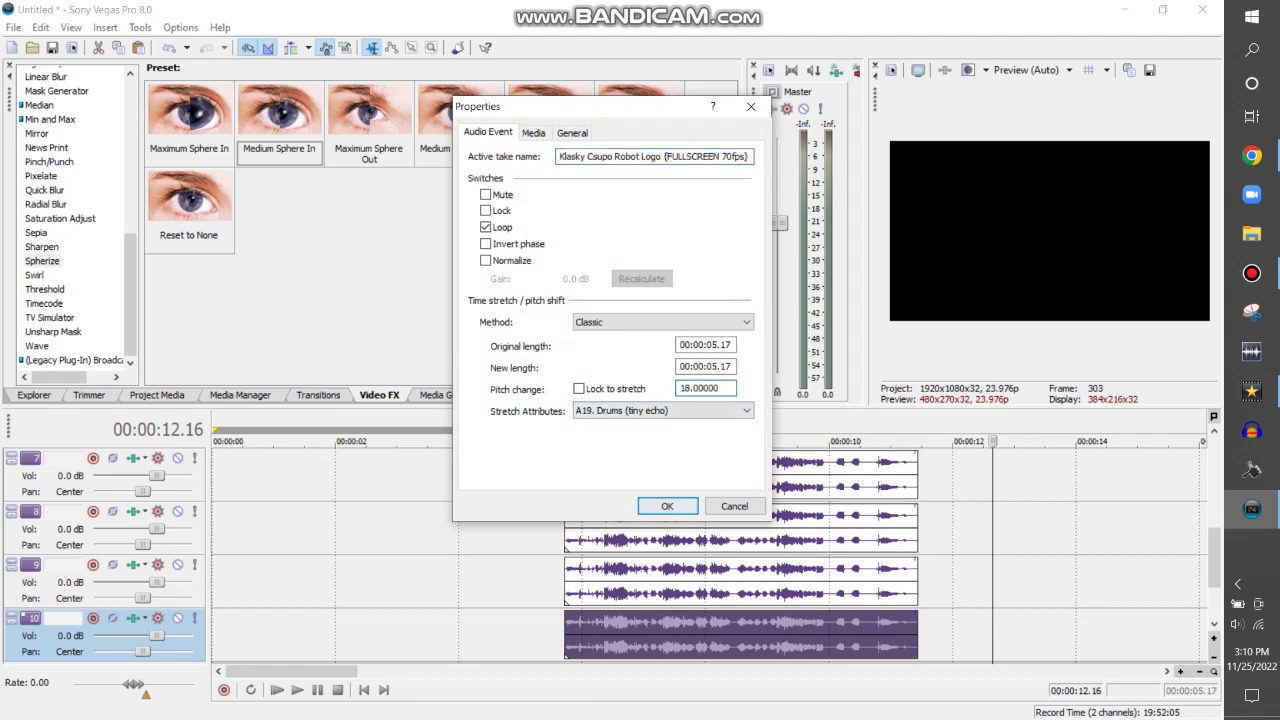
{"action": "type", "text": "18"}
{"action": "key", "text": "Return"}
Step: Duplicate audio track 10 and set the pitch change of the duplicate's event to 21
{"action": "scroll", "coordinate": [900, 560], "scroll_direction": "down", "scroll_amount": 1}
{"action": "right_click", "coordinate": [1005, 586]}
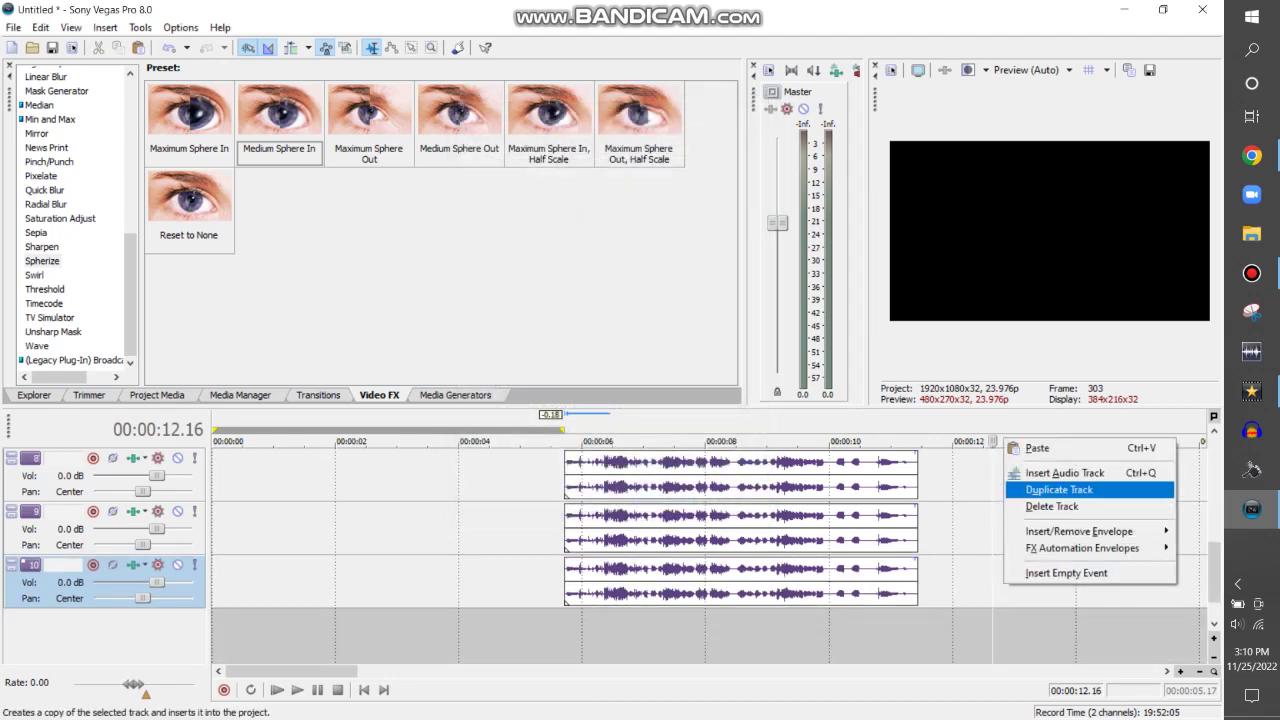
{"action": "left_click", "coordinate": [1060, 489]}
{"action": "right_click", "coordinate": [834, 628]}
{"action": "left_click", "coordinate": [870, 615]}
{"action": "left_click", "coordinate": [733, 388]}
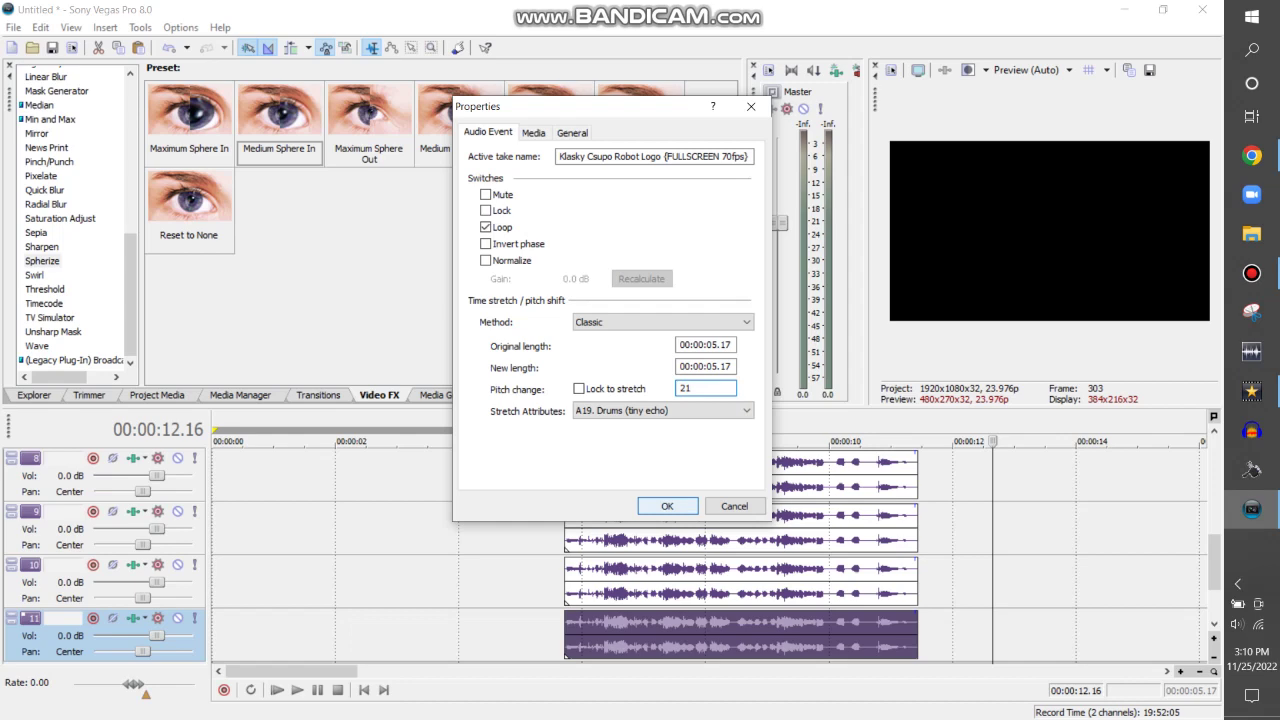
{"action": "type", "text": "21"}
{"action": "key", "text": "Return"}
Step: Duplicate audio track 11 and change the pitch of the duplicate's event in its properties
{"action": "right_click", "coordinate": [932, 584]}
{"action": "left_click", "coordinate": [985, 487]}
{"action": "right_click", "coordinate": [838, 624]}
{"action": "left_click", "coordinate": [888, 609]}
{"action": "double_click", "coordinate": [705, 388]}
{"action": "type", "text": "1"}
{"action": "key", "text": "Return"}
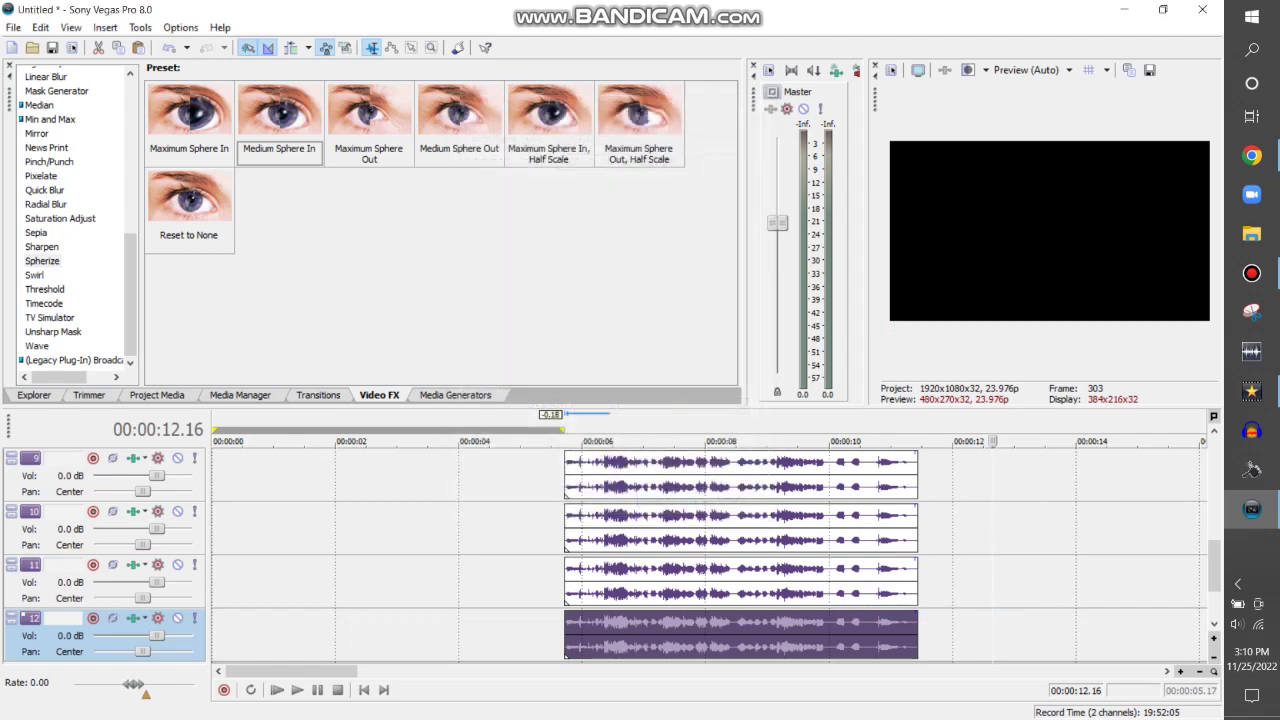
Step: Duplicate audio track 12 and set the pitch change of the duplicate's event to 17
{"action": "scroll", "coordinate": [1000, 520], "scroll_direction": "down", "scroll_amount": 1}
{"action": "right_click", "coordinate": [1004, 445]}
{"action": "left_click", "coordinate": [1057, 487]}
{"action": "right_click", "coordinate": [818, 630]}
{"action": "left_click", "coordinate": [880, 617]}
{"action": "double_click", "coordinate": [700, 388]}
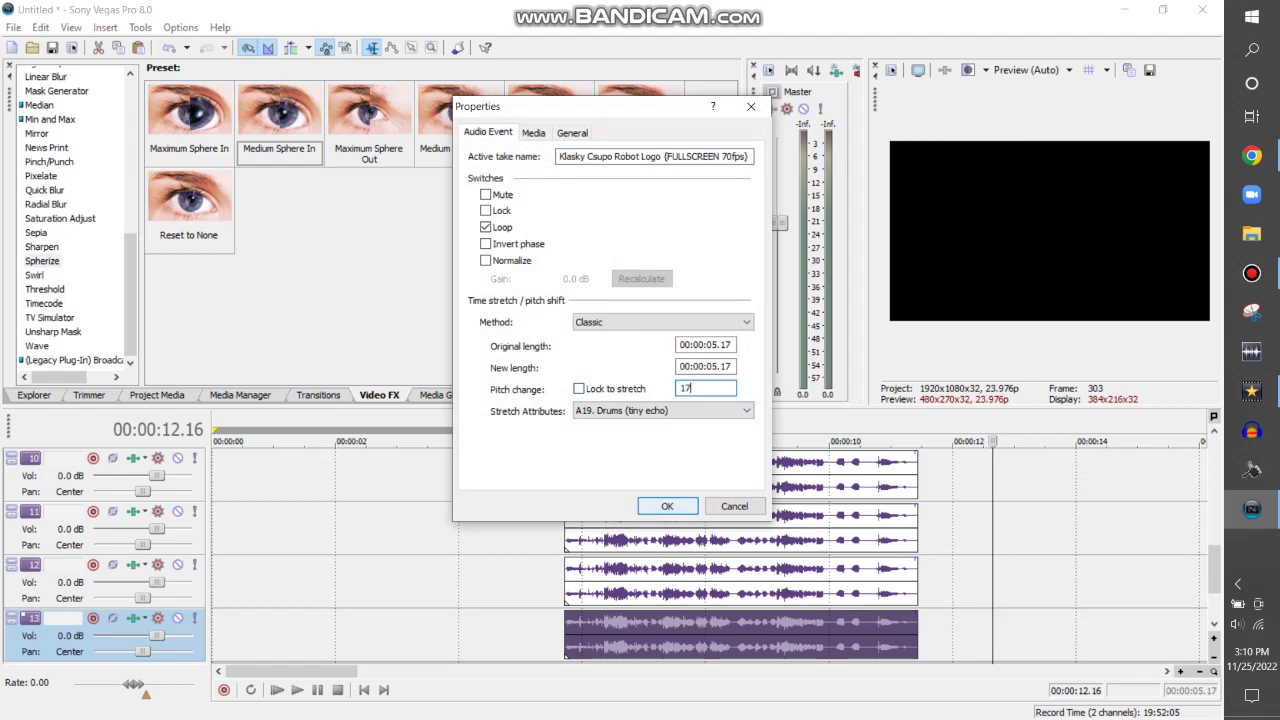
{"action": "key", "text": "Return"}
Step: Duplicate audio track 13 and set the pitch change of the duplicate's event to 20
{"action": "scroll", "coordinate": [1000, 520], "scroll_direction": "down", "scroll_amount": 1}
{"action": "right_click", "coordinate": [1053, 446]}
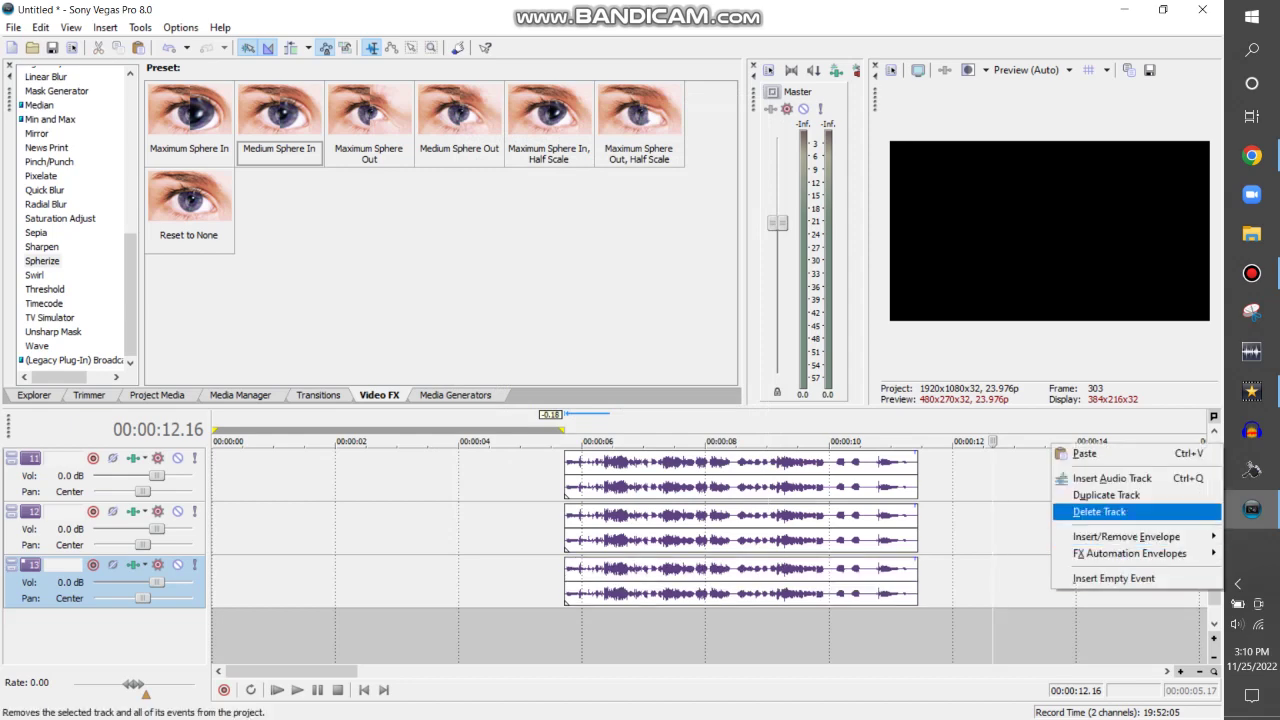
{"action": "left_click", "coordinate": [1106, 495]}
{"action": "right_click", "coordinate": [963, 634]}
{"action": "left_click", "coordinate": [1000, 623]}
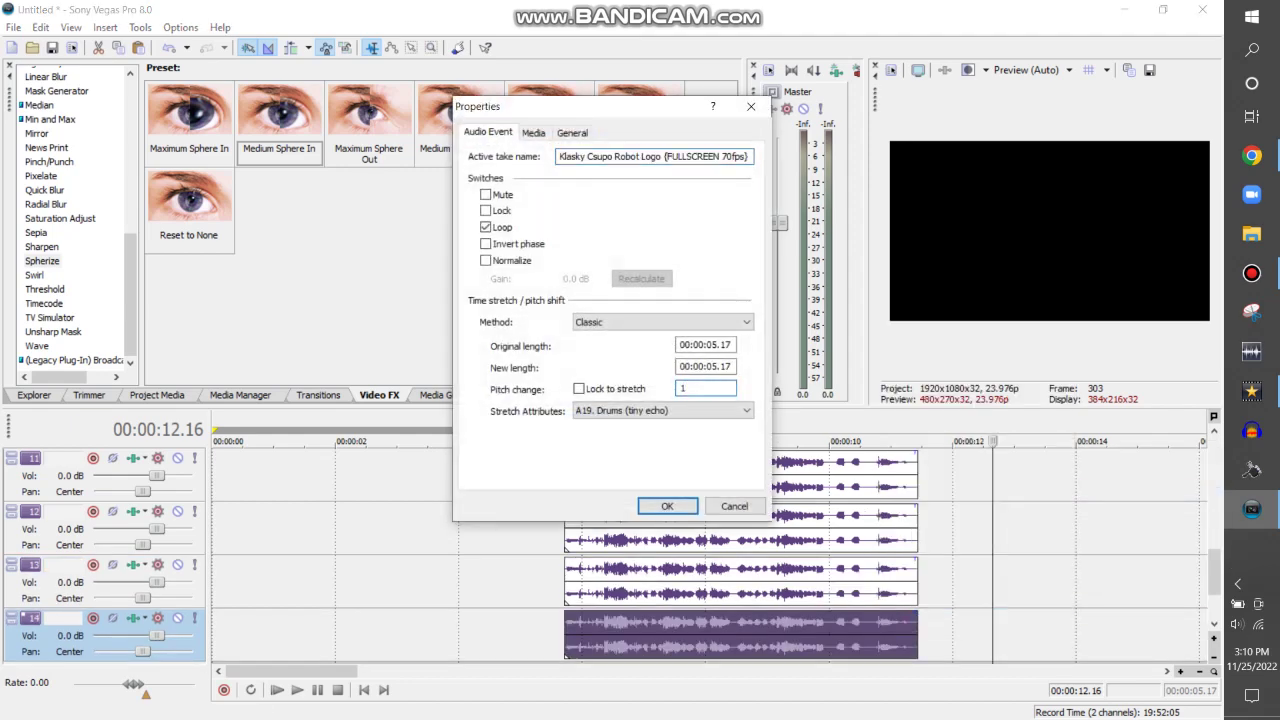
{"action": "key", "text": "Return"}
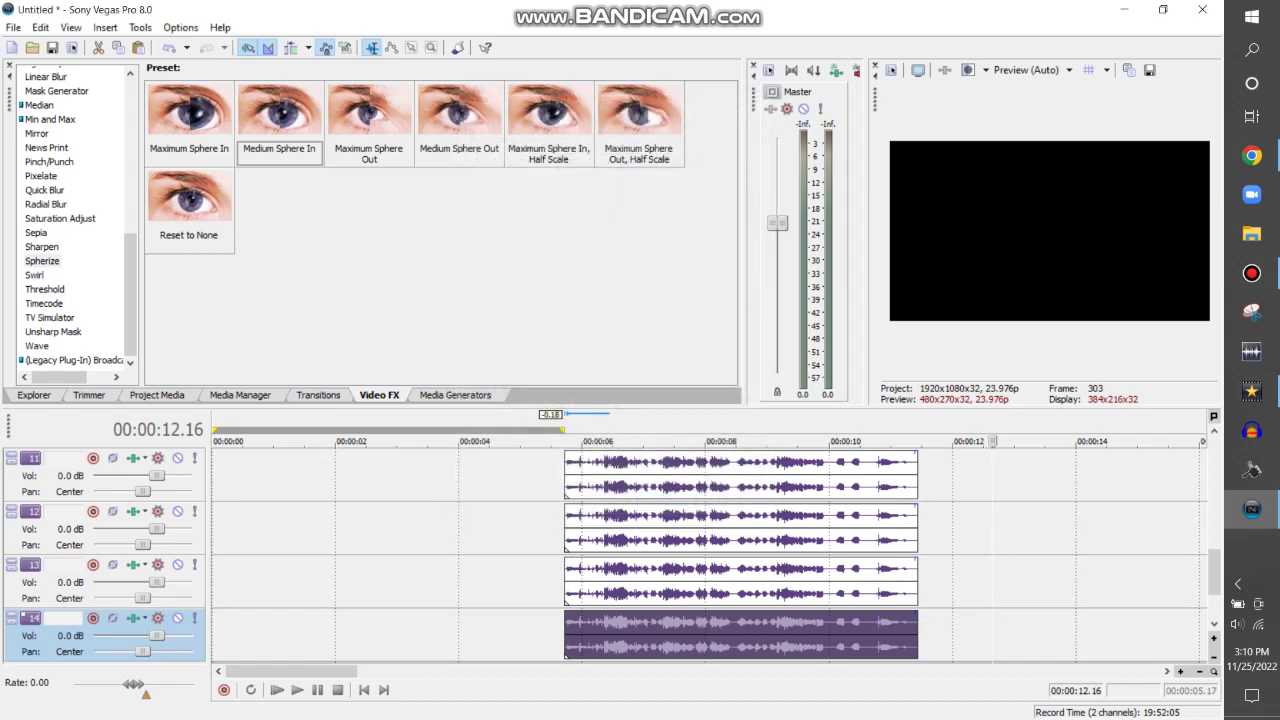
Step: Duplicate audio track 14 and set the pitch change of the duplicate's event to 23
{"action": "scroll", "coordinate": [1000, 520], "scroll_direction": "down", "scroll_amount": 1}
{"action": "right_click", "coordinate": [1000, 447]}
{"action": "left_click", "coordinate": [1003, 496]}
{"action": "right_click", "coordinate": [885, 638]}
{"action": "left_click", "coordinate": [990, 628]}
{"action": "double_click", "coordinate": [705, 388]}
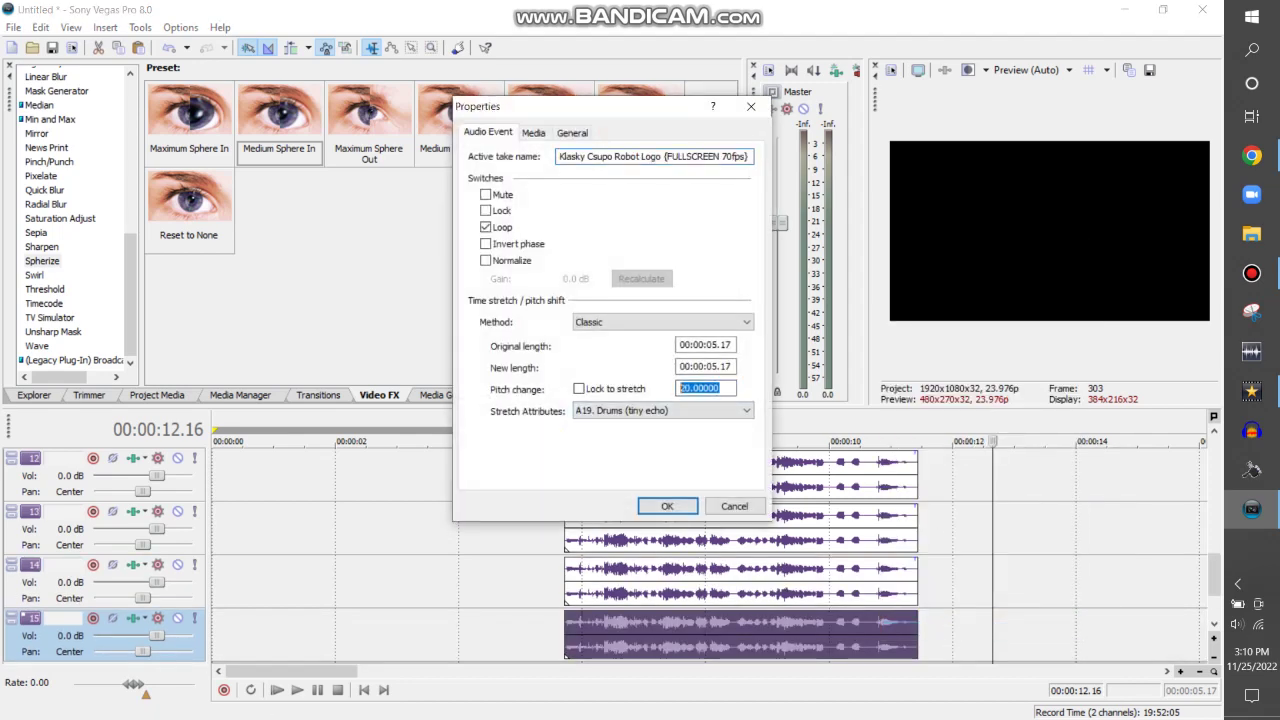
{"action": "key", "text": "Return"}
Step: Duplicate audio track 15 and adjust the pitch change of the duplicate's event
{"action": "scroll", "coordinate": [700, 530], "scroll_direction": "down", "scroll_amount": 1}
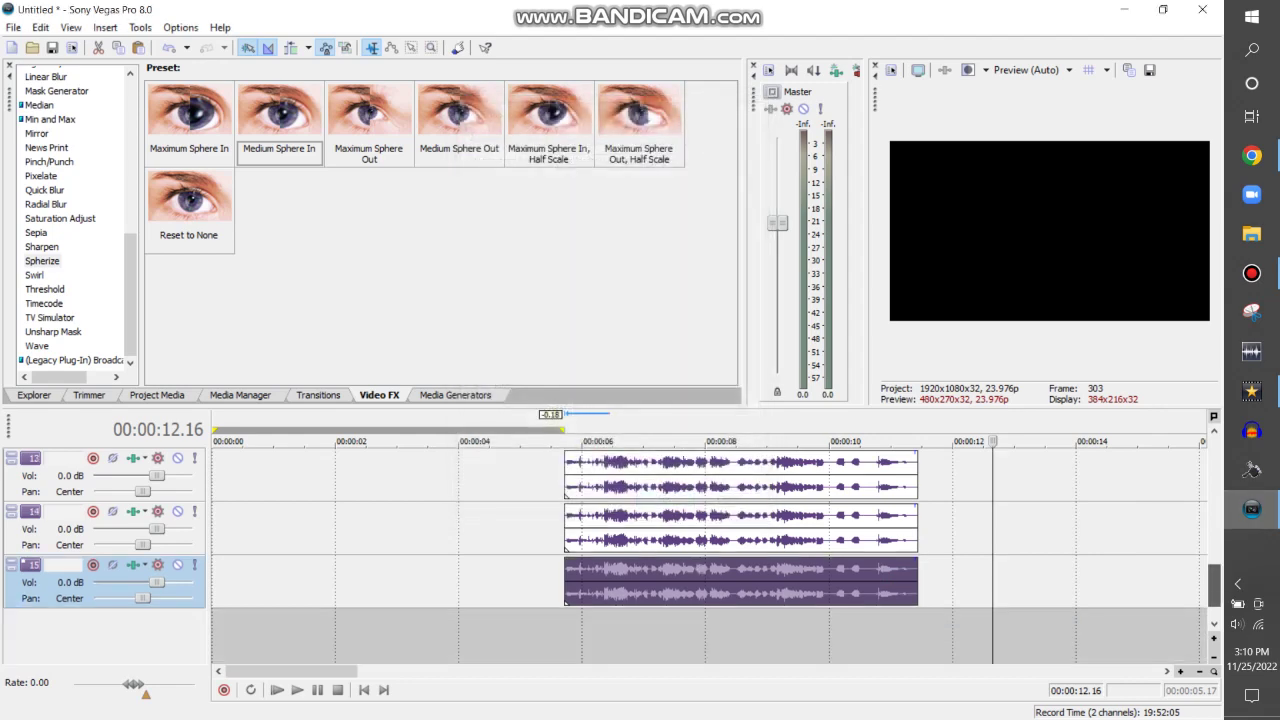
{"action": "right_click", "coordinate": [956, 458]}
{"action": "left_click", "coordinate": [1000, 506]}
{"action": "right_click", "coordinate": [823, 631]}
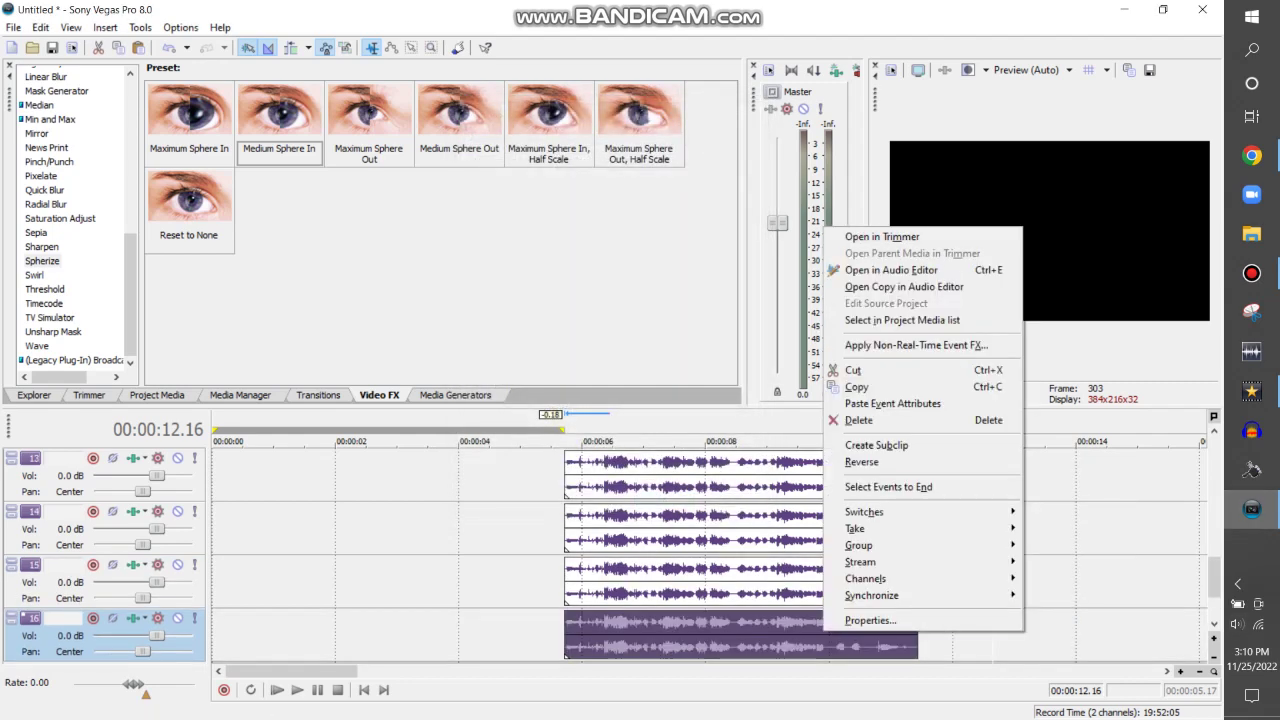
{"action": "left_click", "coordinate": [900, 621]}
{"action": "double_click", "coordinate": [705, 388]}
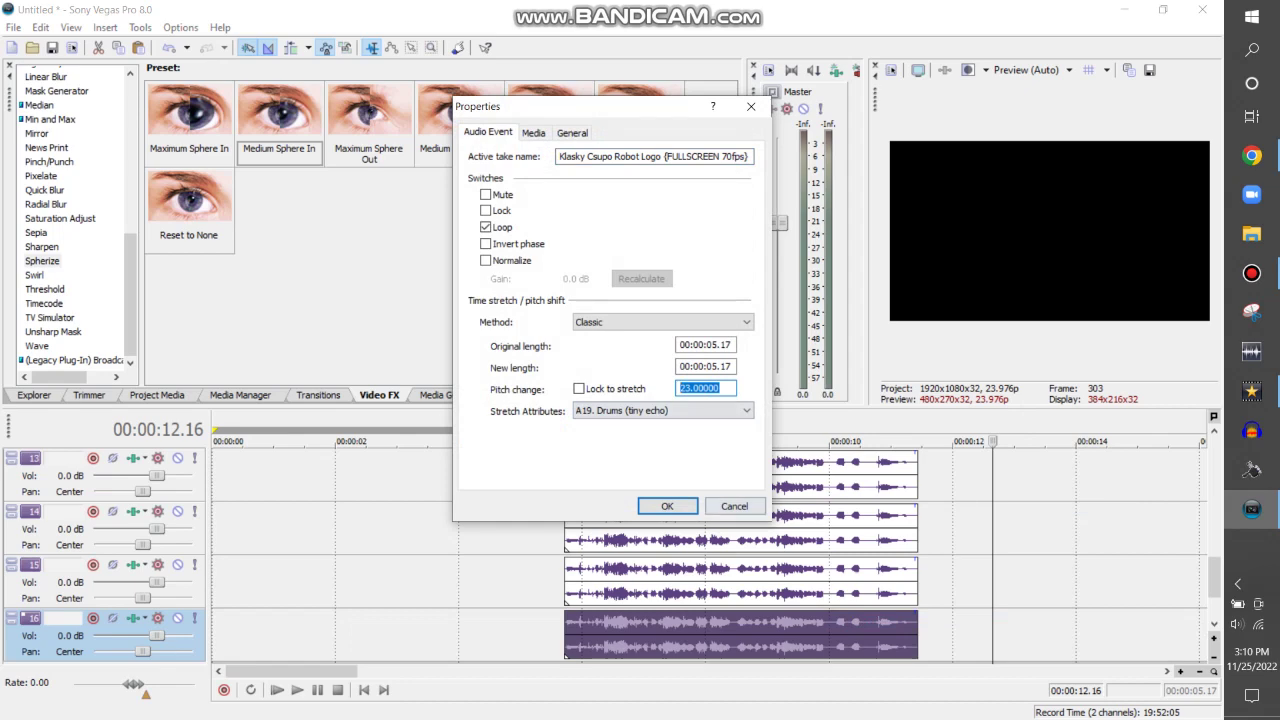
{"action": "key", "text": "Return"}
Step: Move the audio event on track 16 to start at 00:00:11.16 and select its time range
{"action": "right_click", "coordinate": [722, 630]}
{"action": "left_click_drag", "start_coordinate": [820, 630], "coordinate": [1186, 630]}
{"action": "right_click", "coordinate": [1186, 630]}
{"action": "left_click", "coordinate": [1034, 617]}
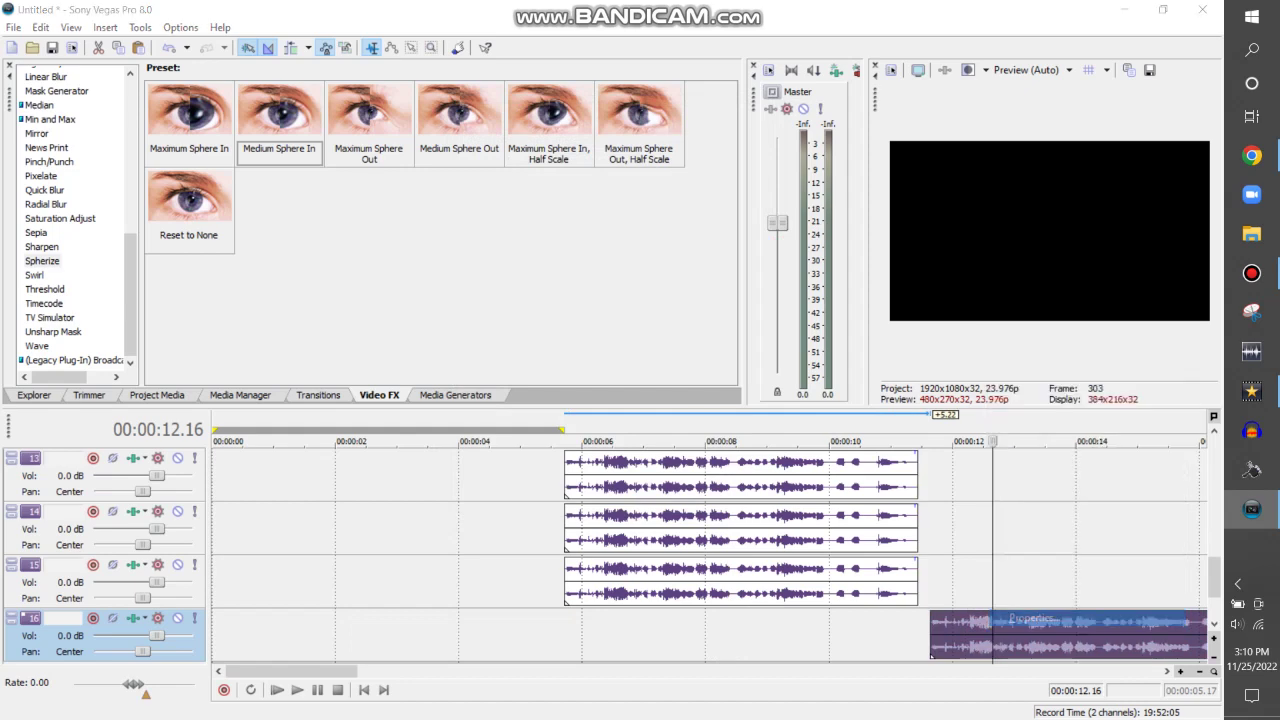
{"action": "key", "text": "Return"}
{"action": "double_click", "coordinate": [1068, 635]}
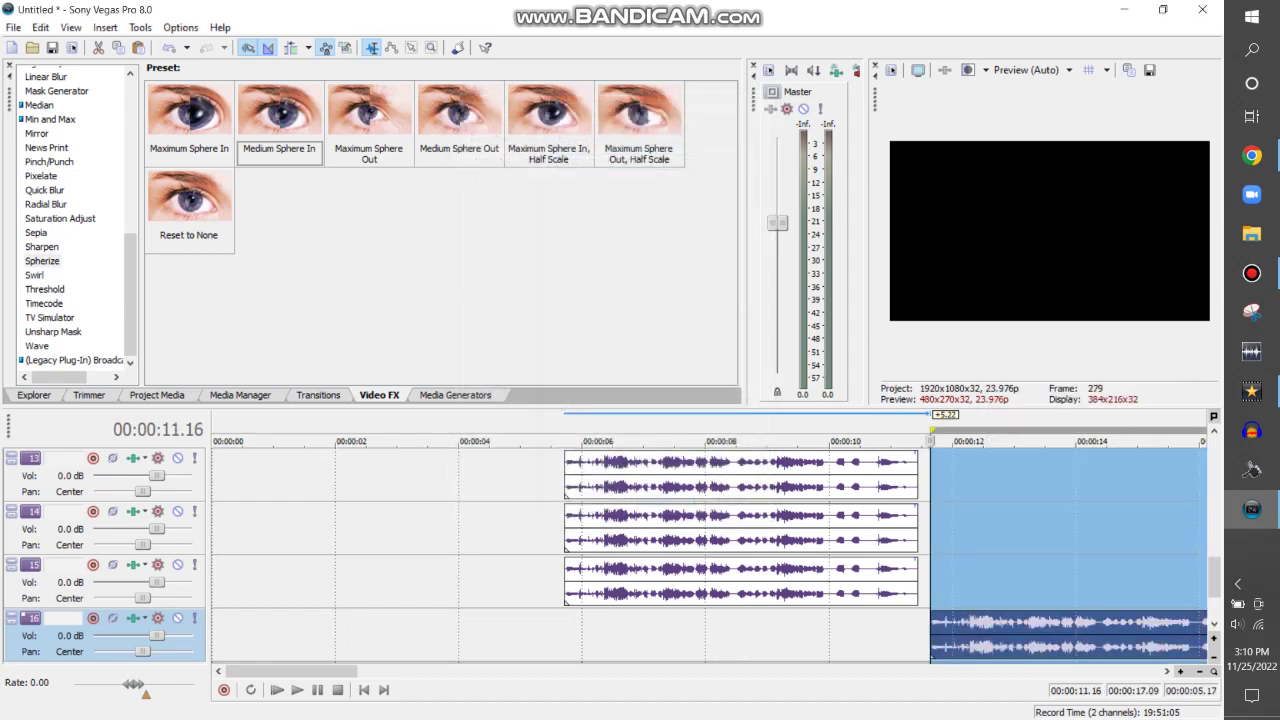
Step: Start rendering the selected time range and choose the Recycle Temporarily folder on HDD1 (D:) as the destination
{"action": "scroll", "coordinate": [710, 540], "scroll_direction": "right", "scroll_amount": 10}
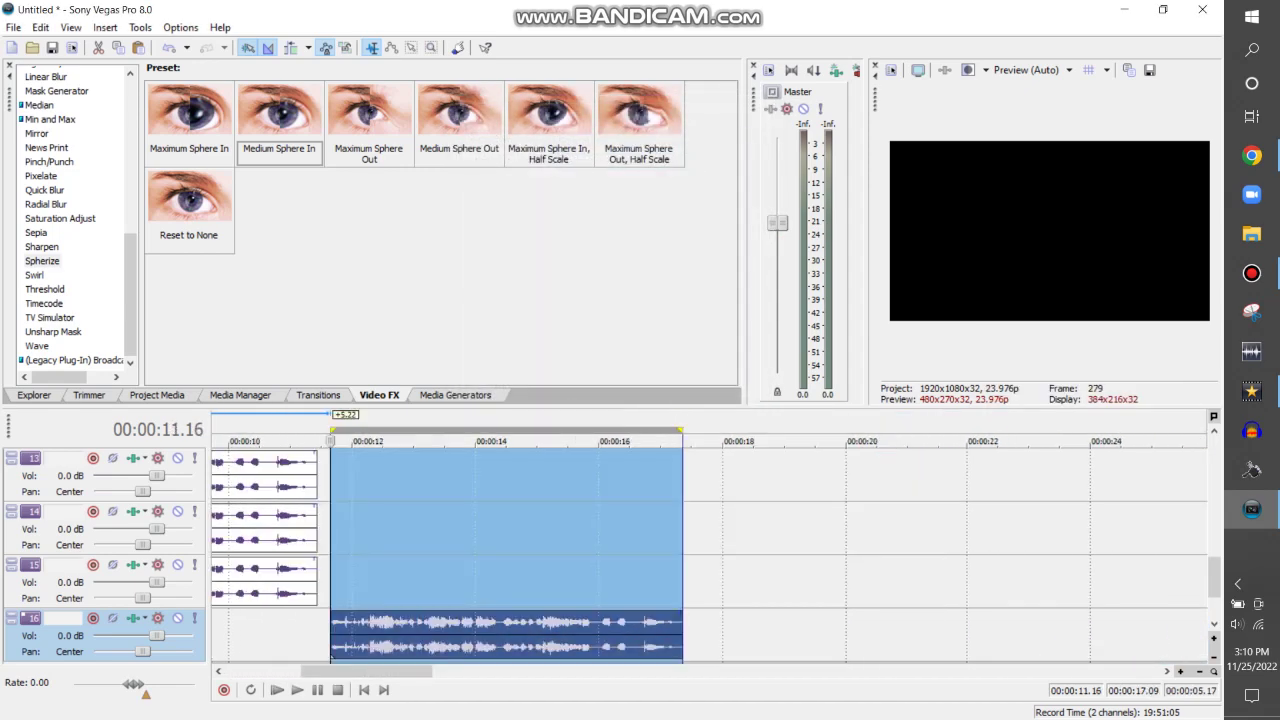
{"action": "left_click", "coordinate": [14, 27]}
{"action": "left_click", "coordinate": [60, 147]}
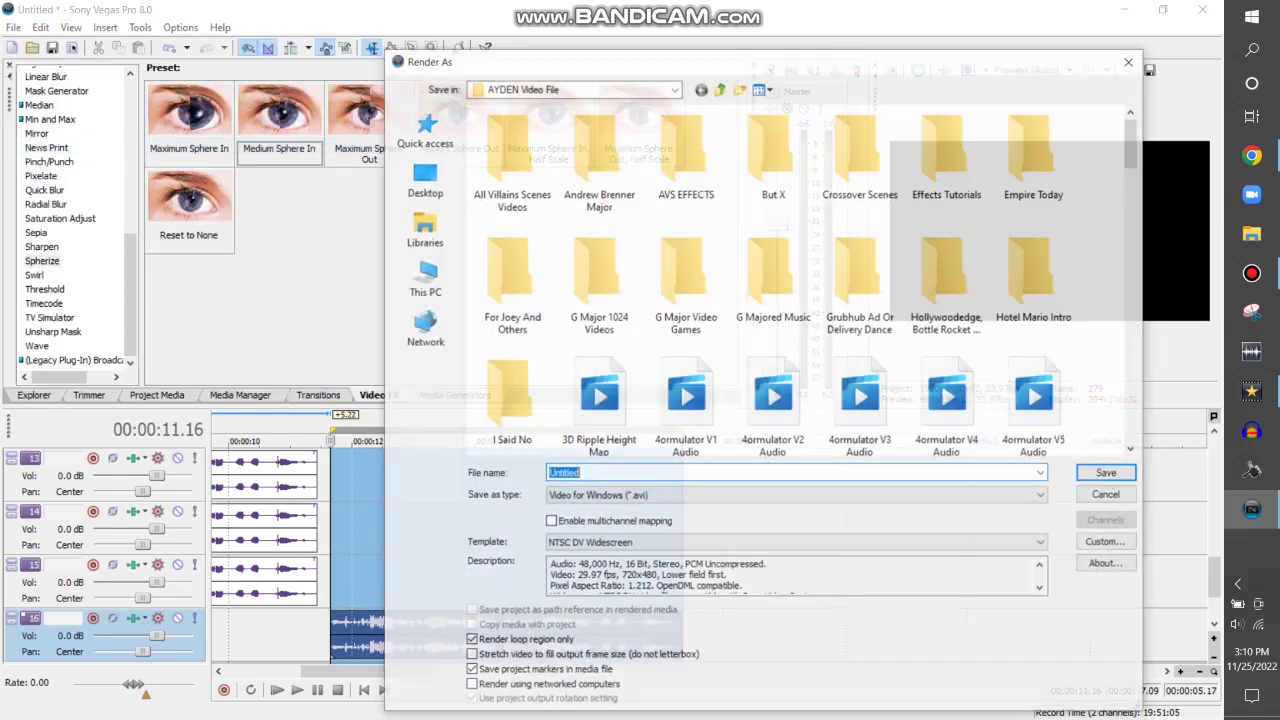
{"action": "left_click", "coordinate": [423, 278]}
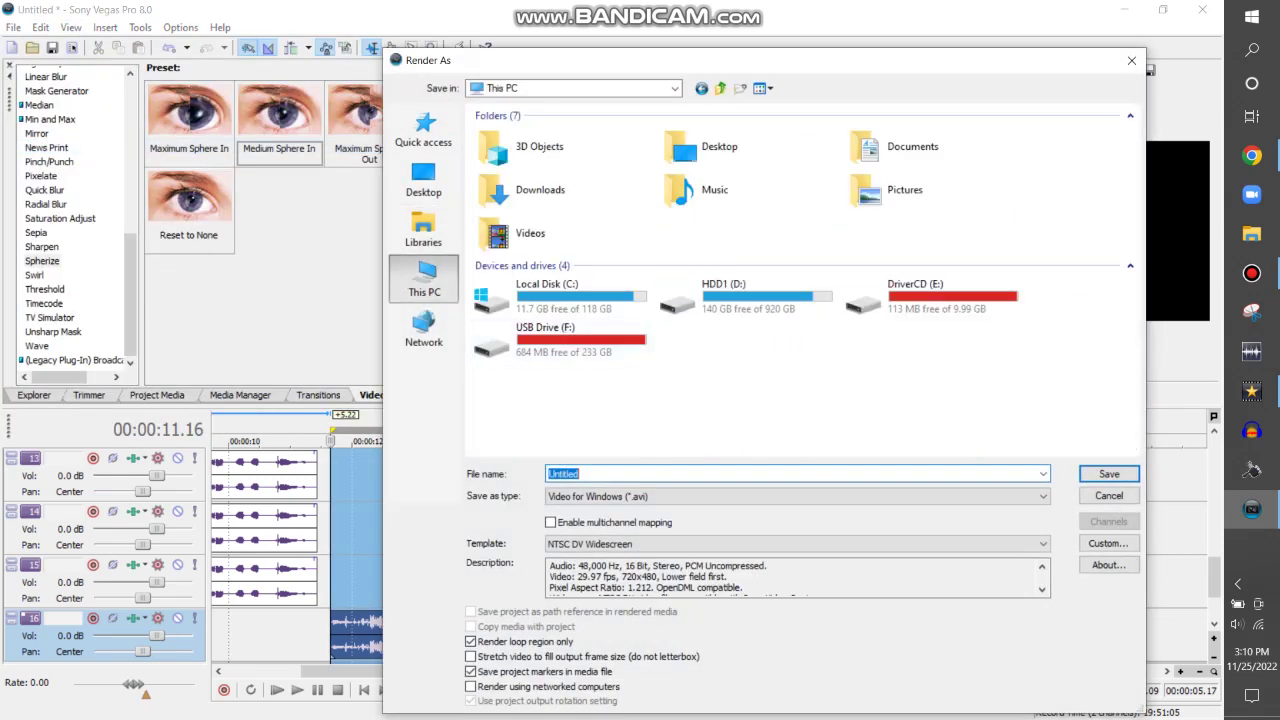
{"action": "double_click", "coordinate": [560, 338]}
{"action": "left_click", "coordinate": [423, 278]}
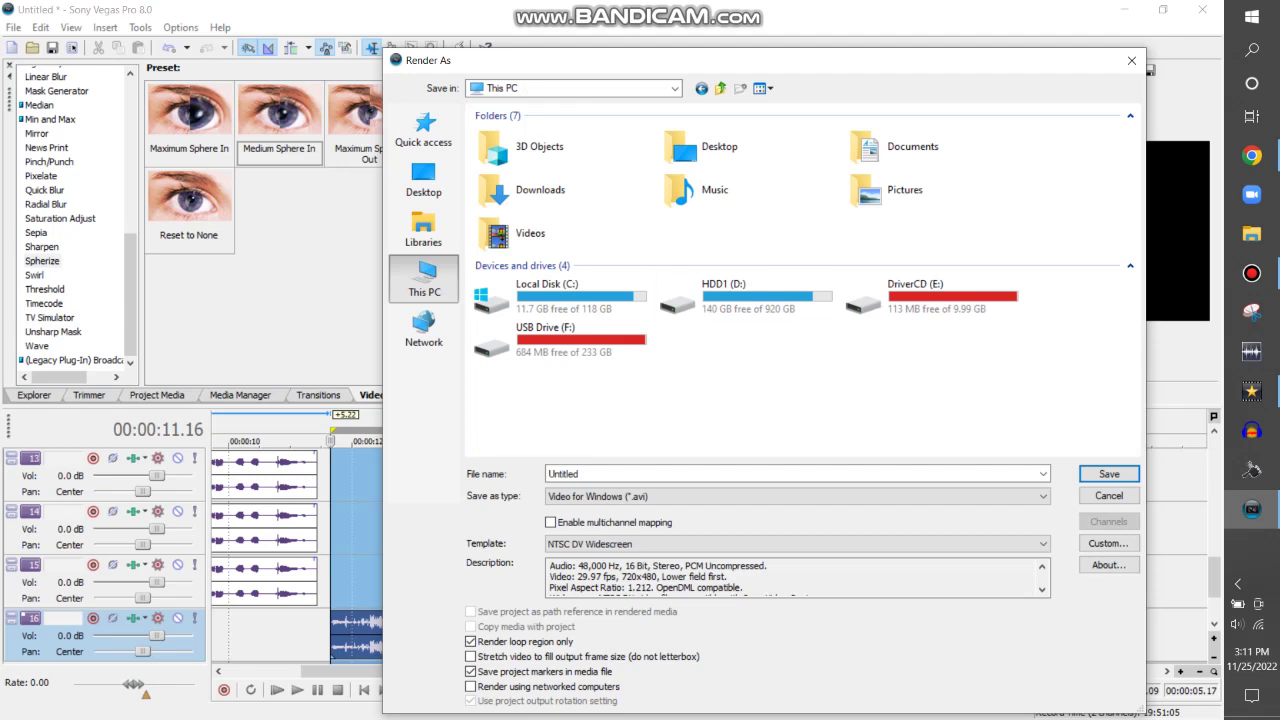
{"action": "double_click", "coordinate": [560, 338]}
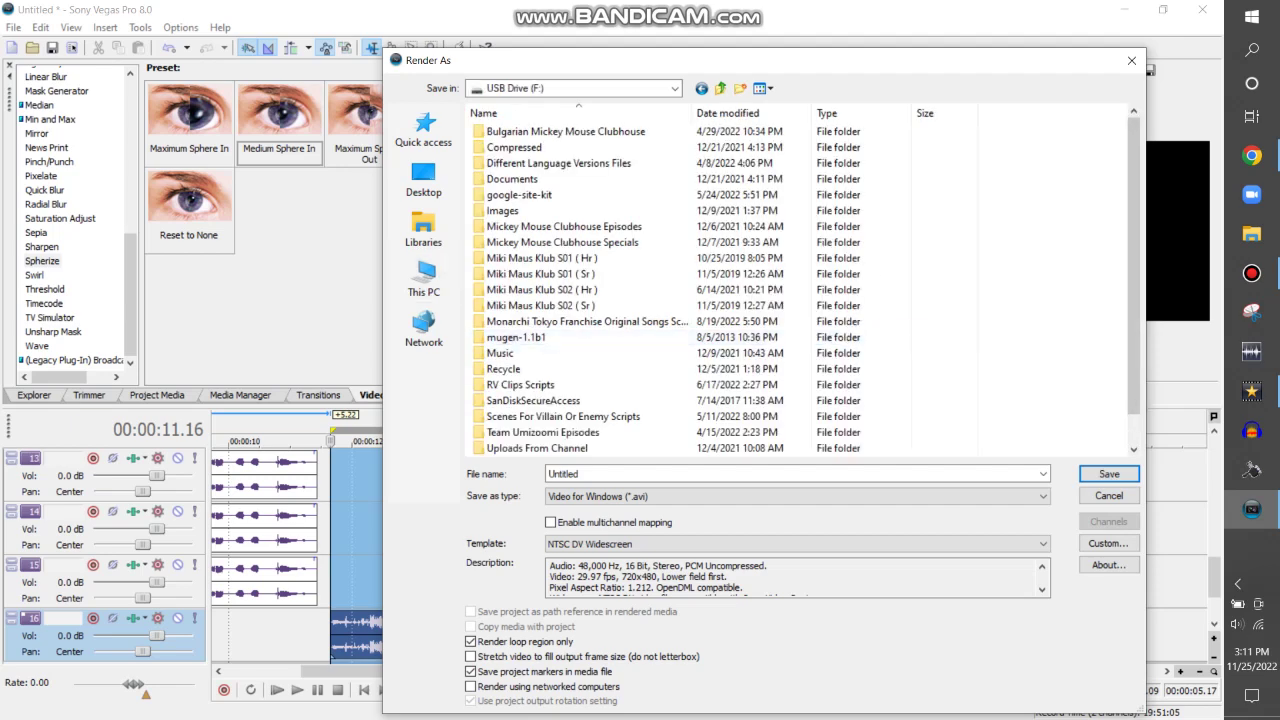
{"action": "scroll", "coordinate": [720, 310], "scroll_direction": "down", "scroll_amount": 1}
{"action": "key", "text": "BackSpace"}
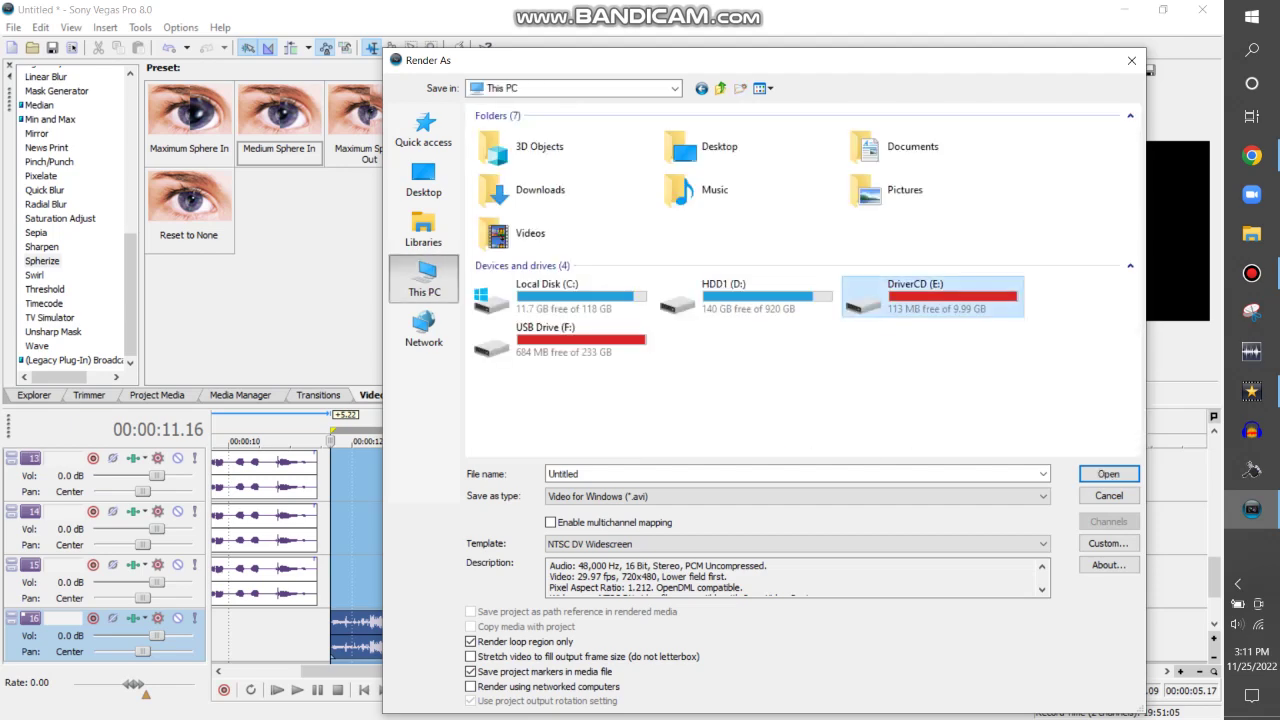
{"action": "double_click", "coordinate": [723, 296]}
{"action": "double_click", "coordinate": [700, 306]}
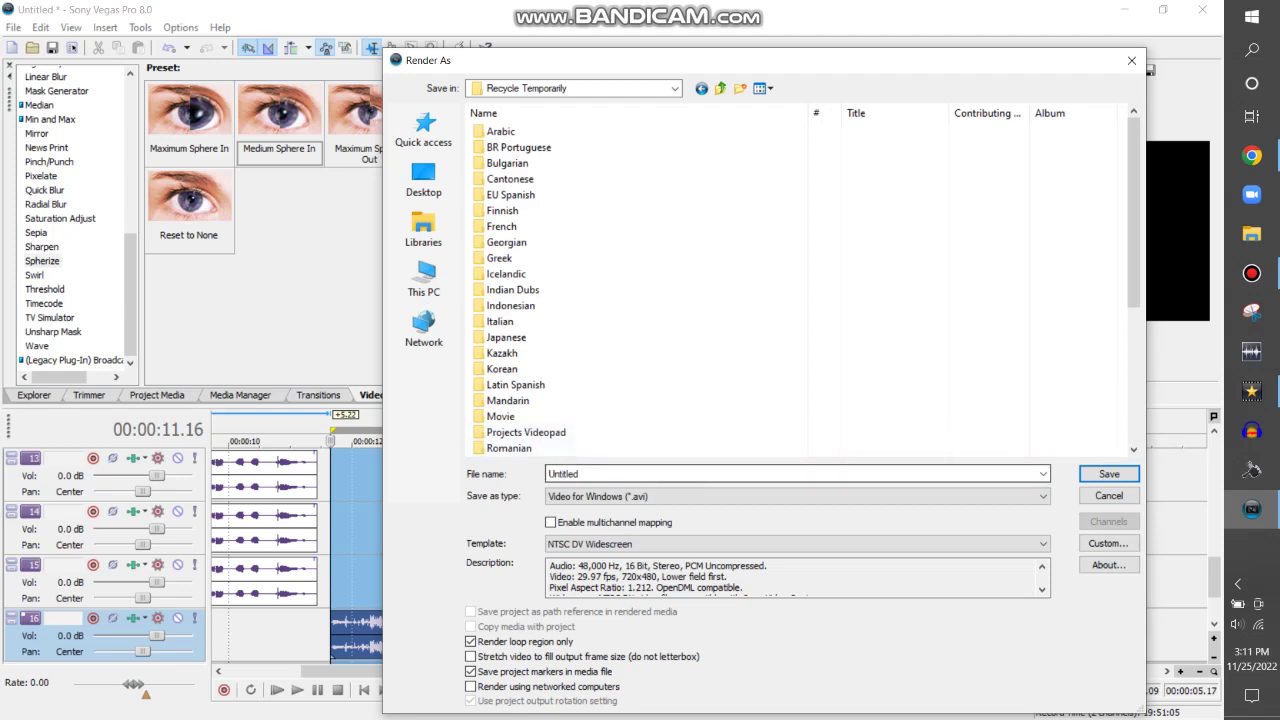
Step: Set the render format to Wave (Microsoft), name the file "Klasky Csupo in Pitch +24" and render the loop region
{"action": "left_click", "coordinate": [797, 496]}
{"action": "left_click", "coordinate": [600, 466]}
{"action": "key", "text": "shift+Tab"}
{"action": "type", "text": "Klask"}
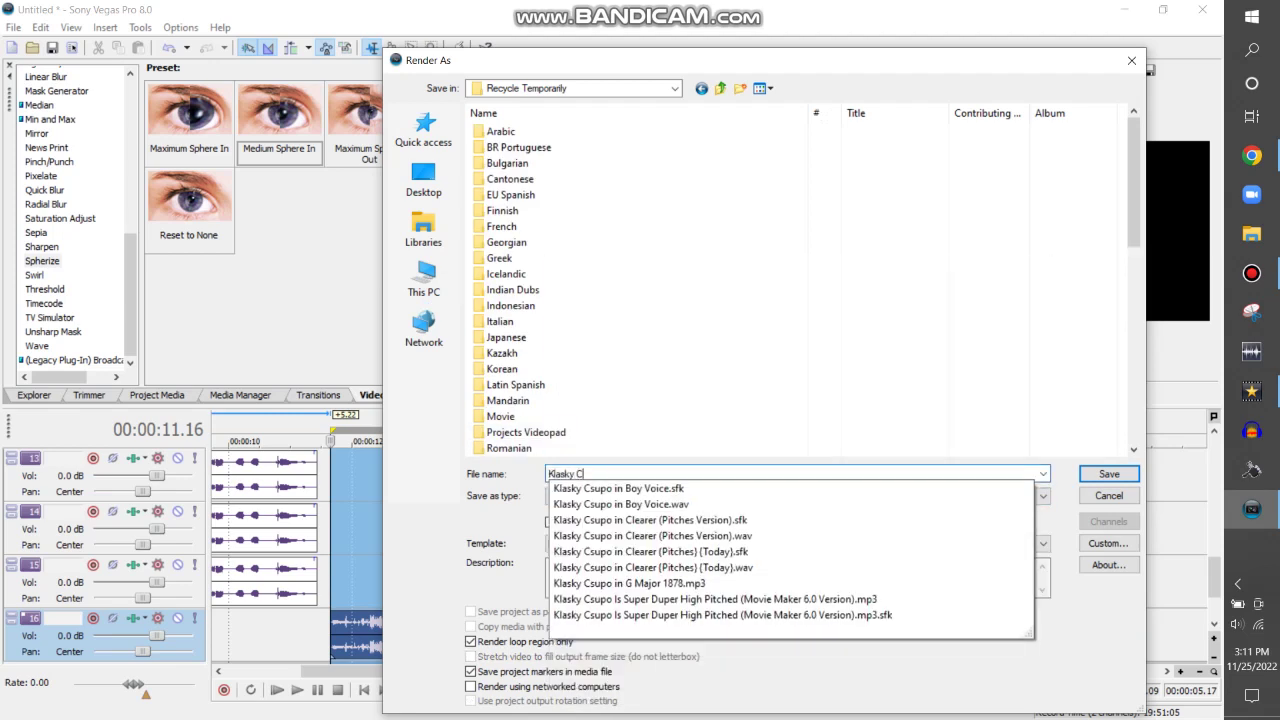
{"action": "type", "text": "y Csupo in Pitch +24"}
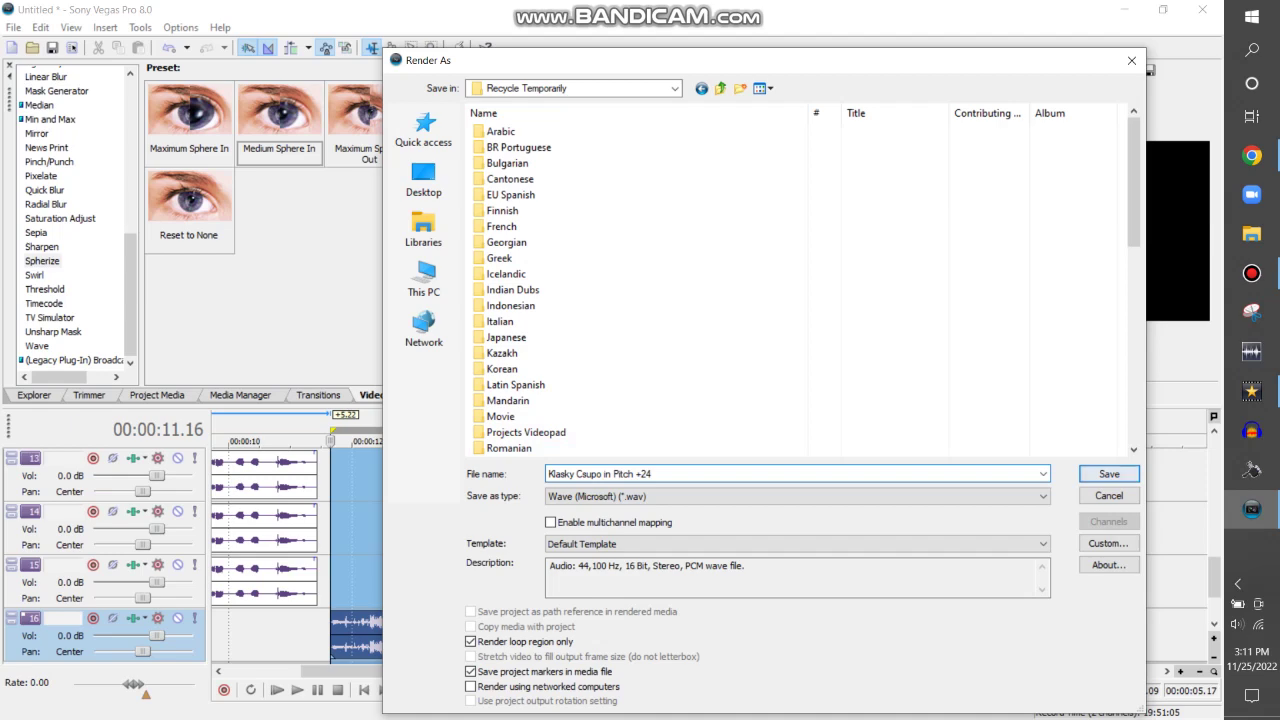
{"action": "key", "text": "Return"}
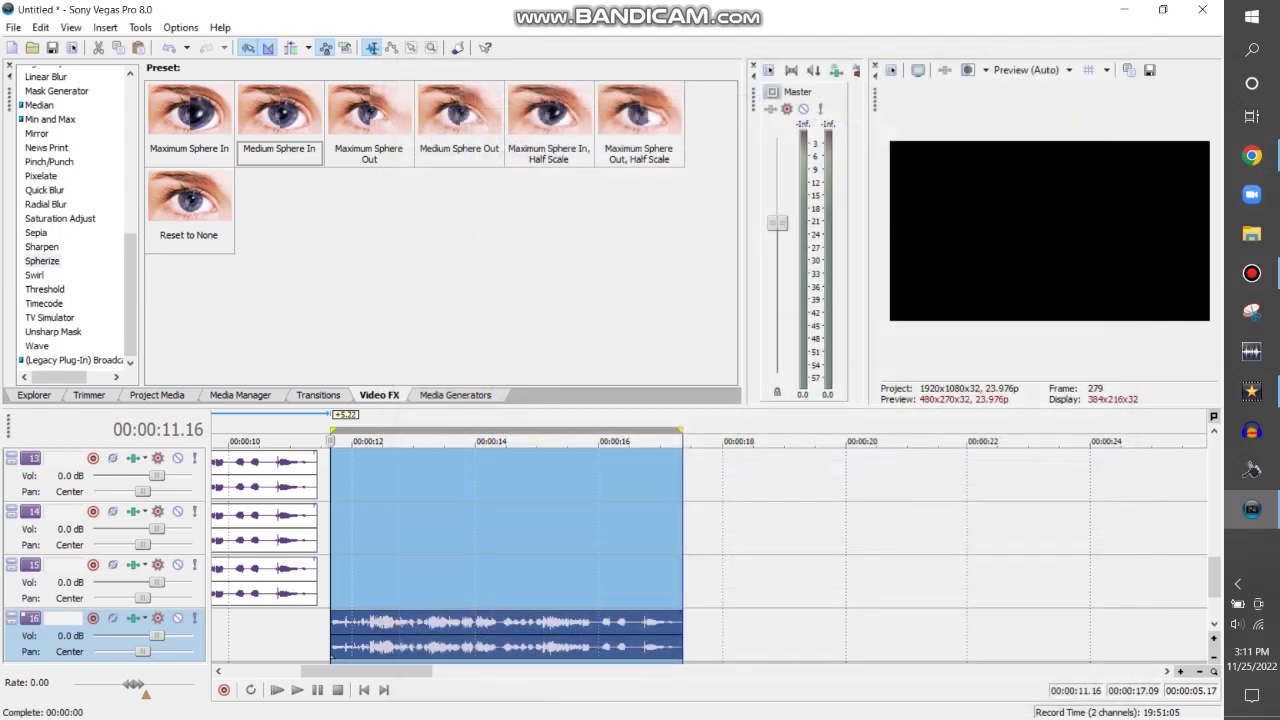
{"action": "right_click", "coordinate": [420, 645]}
{"action": "left_click", "coordinate": [470, 386]}
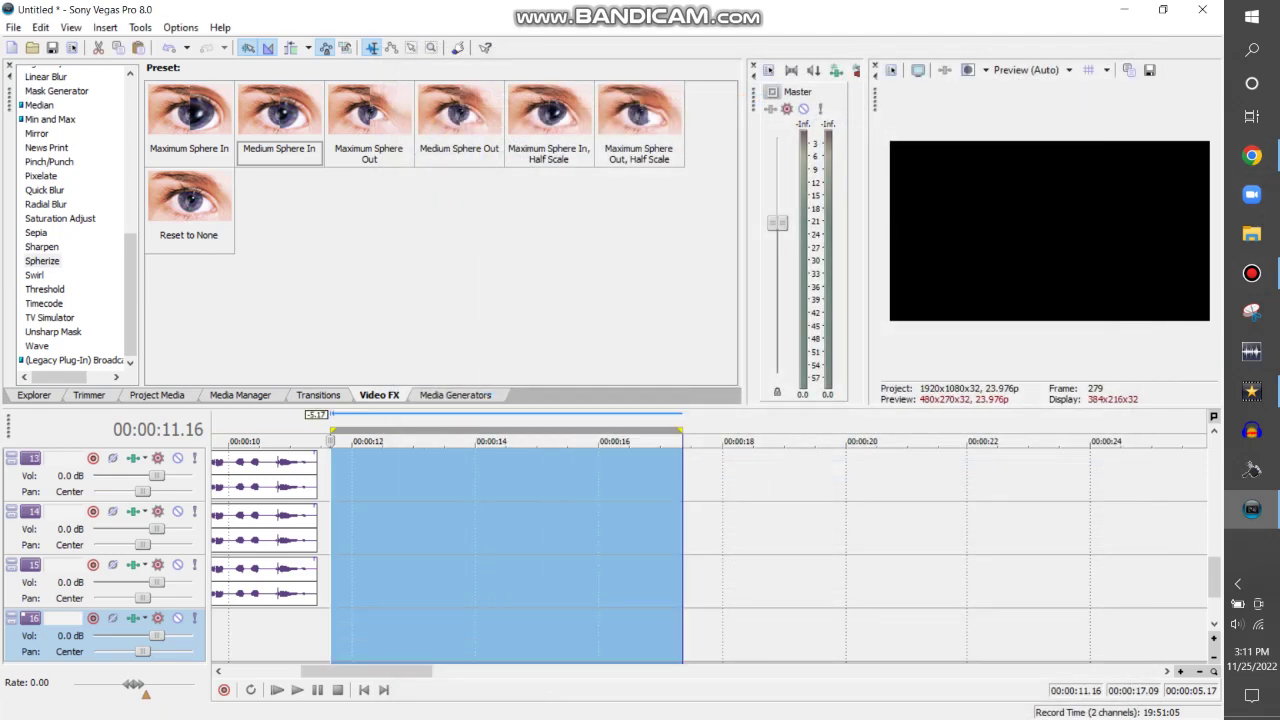
{"action": "scroll", "coordinate": [700, 550], "scroll_direction": "left", "scroll_amount": 3}
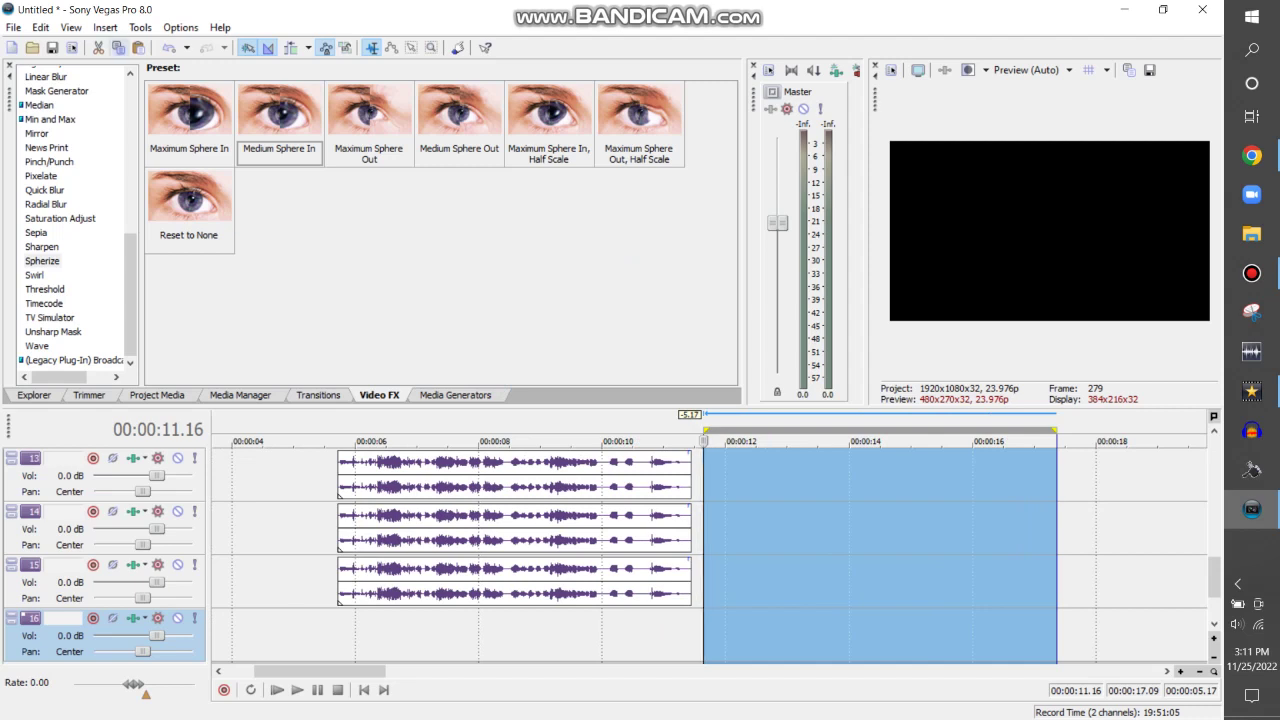
{"action": "key", "text": "ctrl+z"}
Step: Delete the audio event from track 16 and place the playhead at 00:00:04.19
{"action": "left_click_drag", "start_coordinate": [880, 635], "coordinate": [416, 635]}
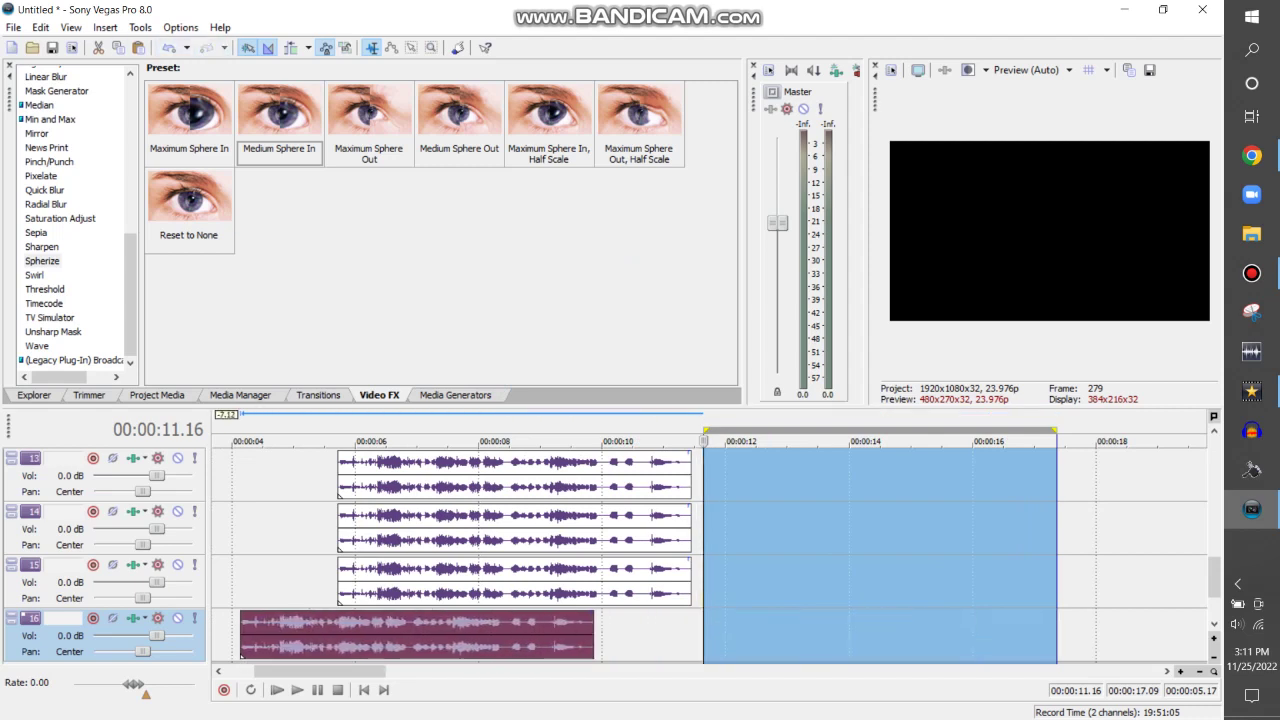
{"action": "right_click", "coordinate": [344, 635]}
{"action": "left_click", "coordinate": [280, 635]}
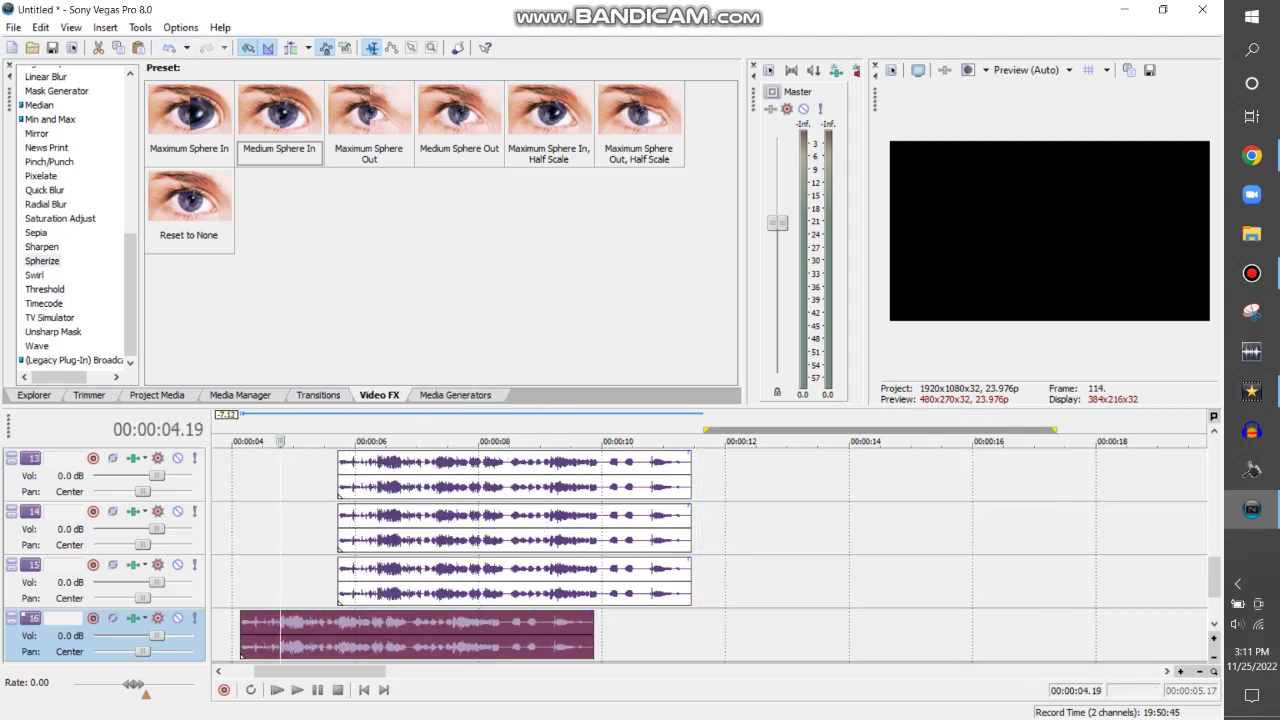
{"action": "right_click", "coordinate": [372, 632]}
{"action": "left_click", "coordinate": [430, 497]}
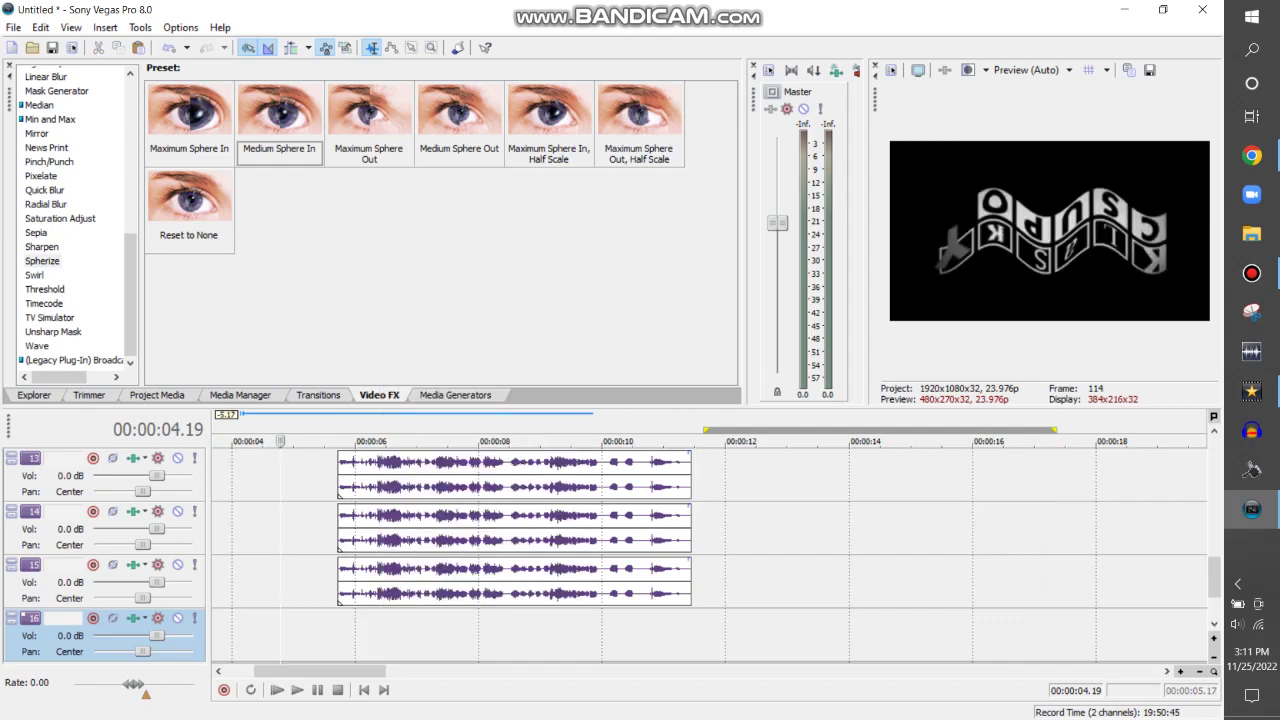
Step: Import "Klasky Csupo in Pitch +24.wav" onto audio track 16 and align its start with the events on the tracks above
{"action": "key", "text": "ctrl+o"}
{"action": "left_click", "coordinate": [423, 130]}
{"action": "double_click", "coordinate": [572, 289]}
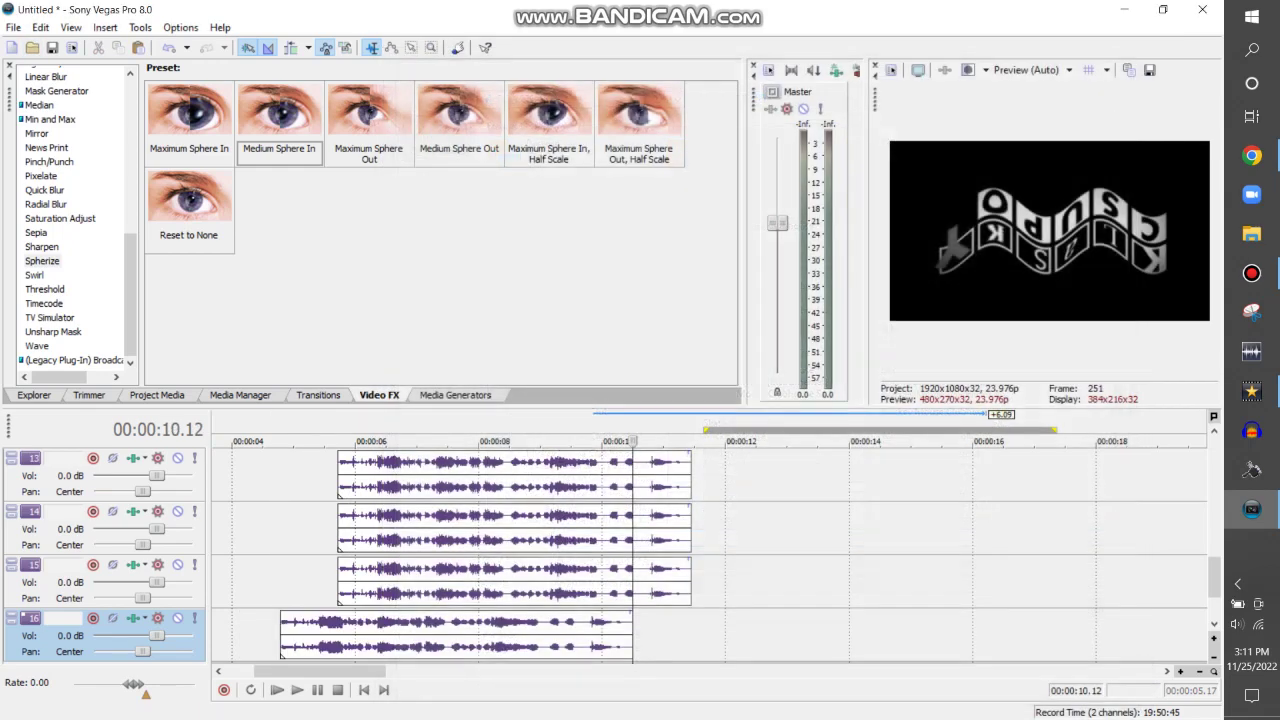
{"action": "left_click_drag", "start_coordinate": [480, 635], "coordinate": [508, 635]}
Step: Set the track 16 event's stretch method to Classic, attributes to A19. Drums (tiny echo) and pitch change to 2
{"action": "right_click", "coordinate": [490, 635]}
{"action": "left_click", "coordinate": [520, 609]}
{"action": "left_click", "coordinate": [662, 322]}
{"action": "left_click", "coordinate": [600, 349]}
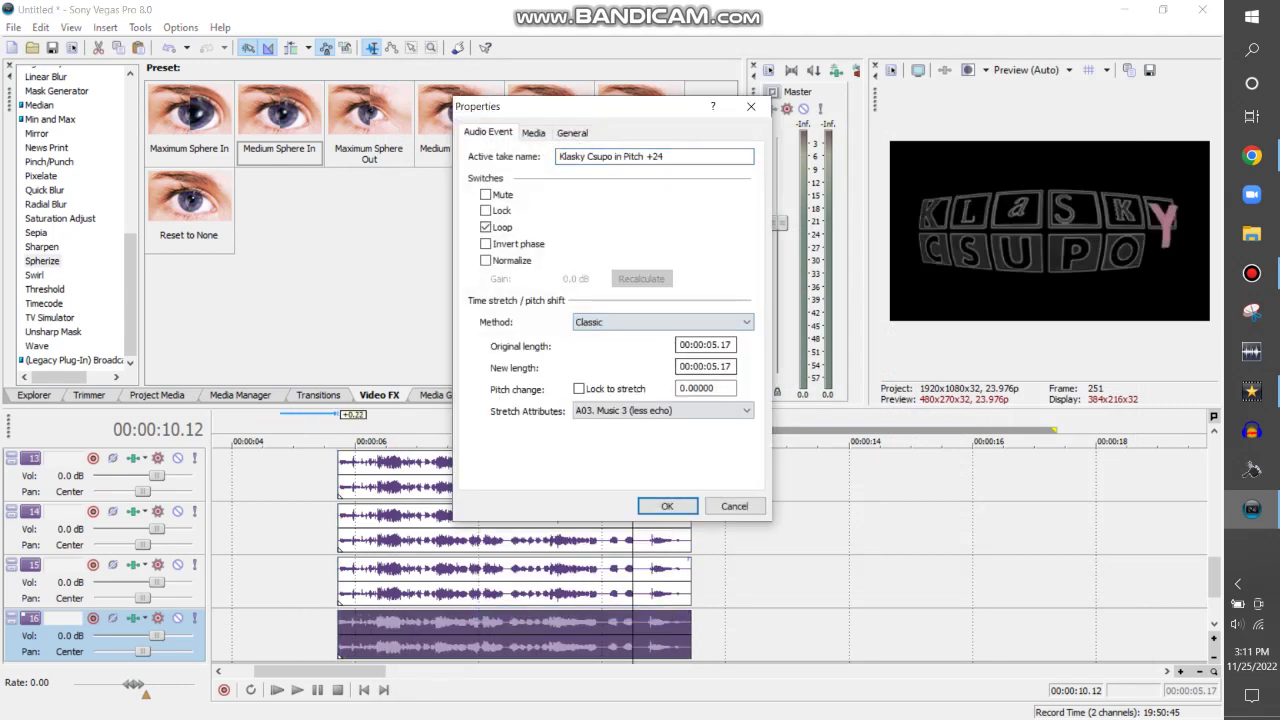
{"action": "left_click", "coordinate": [662, 410]}
{"action": "left_click", "coordinate": [620, 620]}
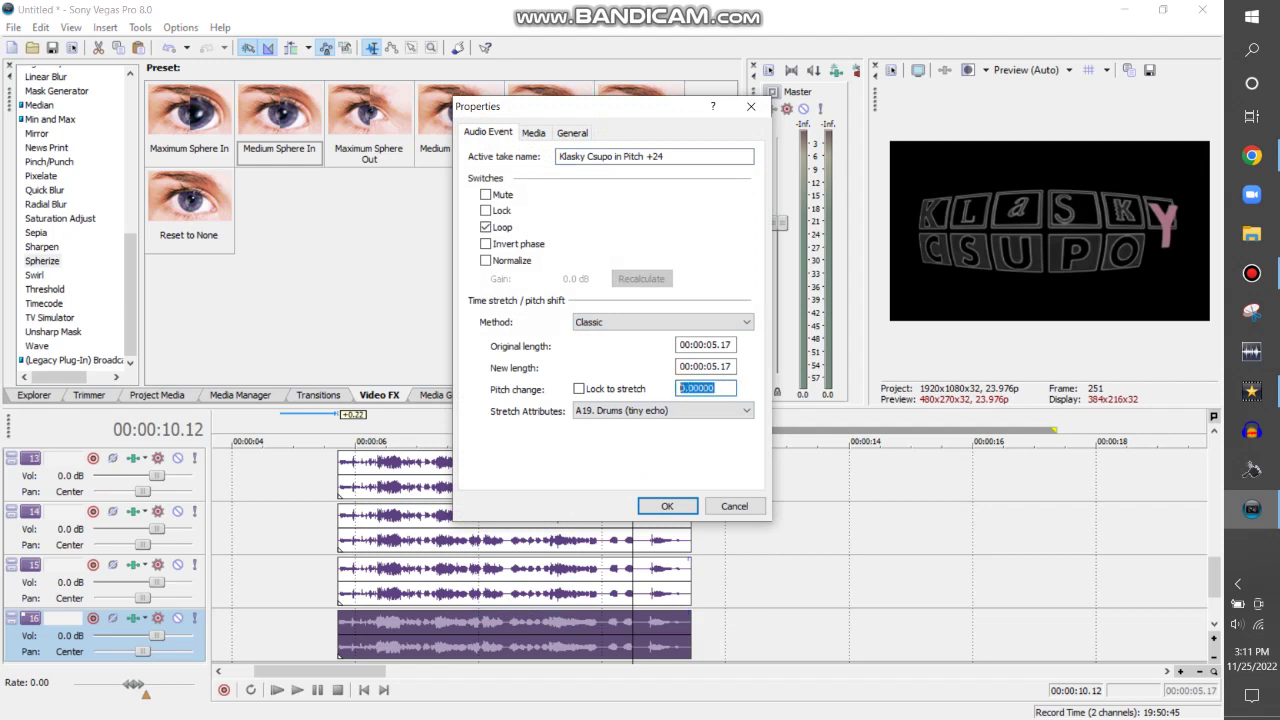
{"action": "type", "text": "2"}
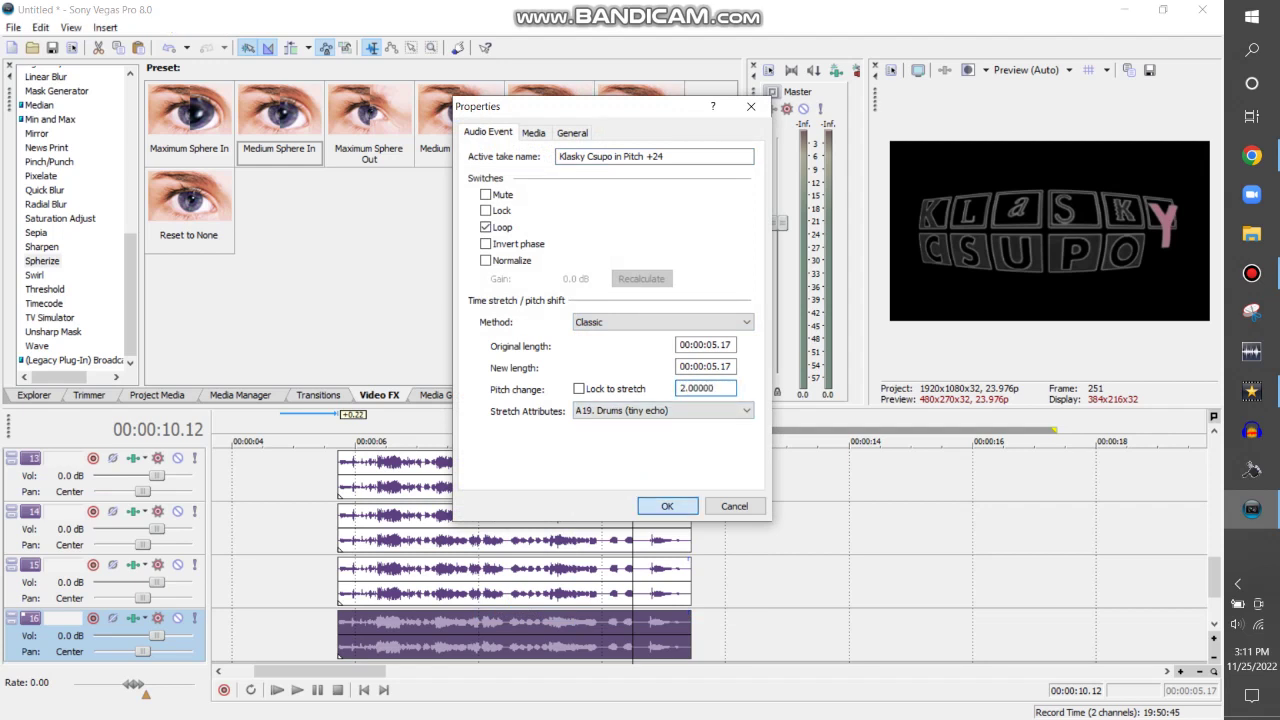
{"action": "key", "text": "Return"}
Step: Append another Klasky Csupo Robot Logo clip from the project media to the end of video track 1 and preview frame 00:00:13.01
{"action": "scroll", "coordinate": [700, 555], "scroll_direction": "up", "scroll_amount": 1}
{"action": "scroll", "coordinate": [450, 555], "scroll_direction": "up", "scroll_amount": 2}
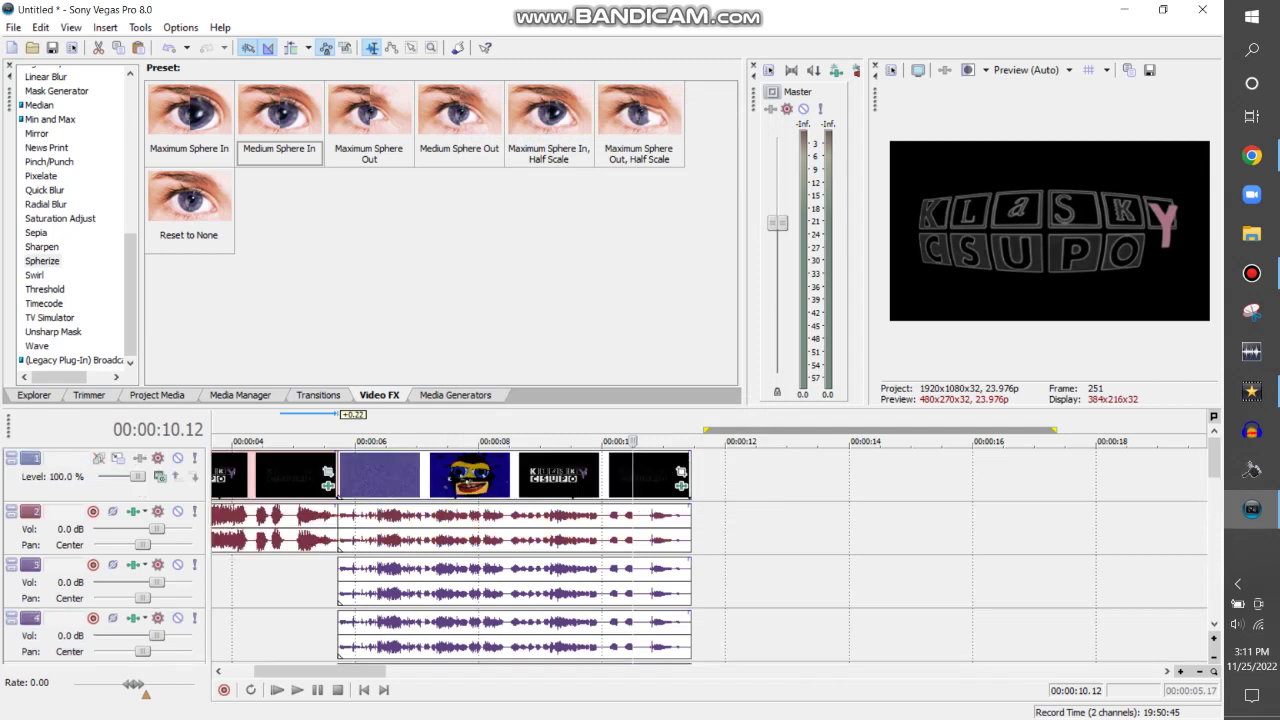
{"action": "key", "text": "ctrl+alt+1"}
{"action": "key", "text": "alt+1"}
{"action": "left_click_drag", "start_coordinate": [367, 126], "coordinate": [700, 476]}
{"action": "left_click", "coordinate": [790, 440]}
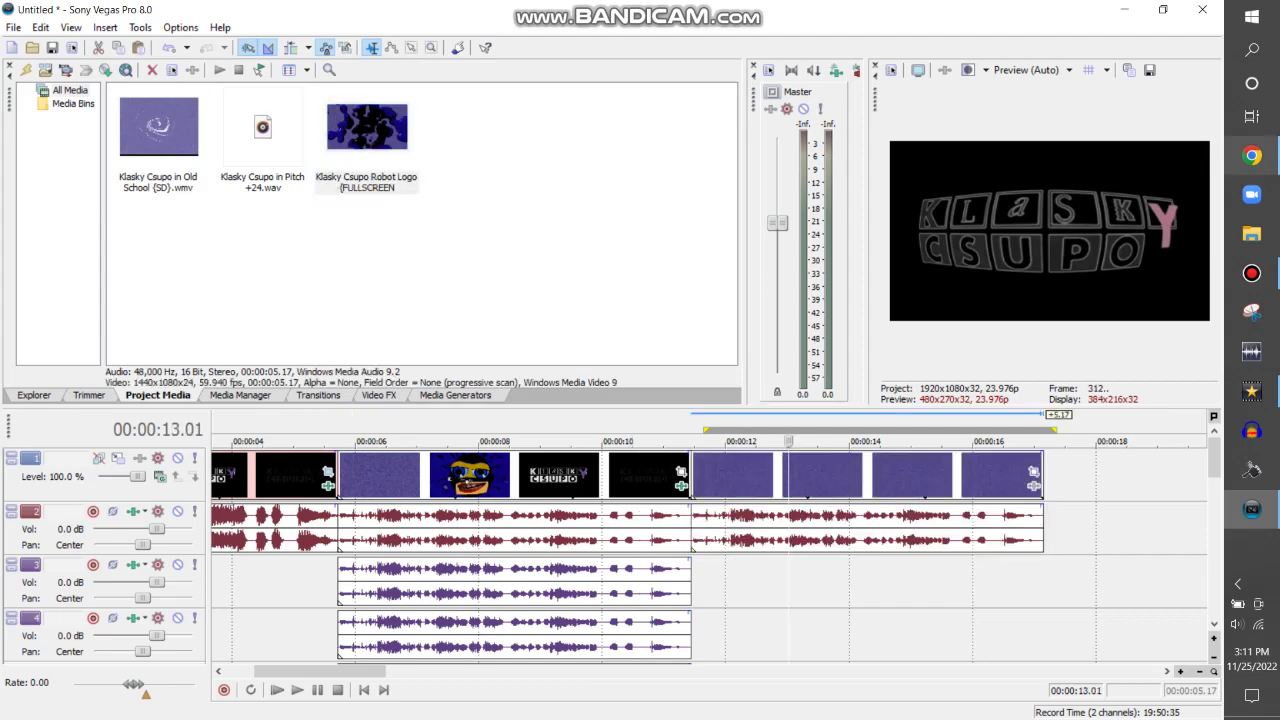
Step: Switch to Chrome, open the Klasky Csupo In G-Major 88 video from the playlist and expand its description for the instructions
{"action": "key", "text": "alt+Tab"}
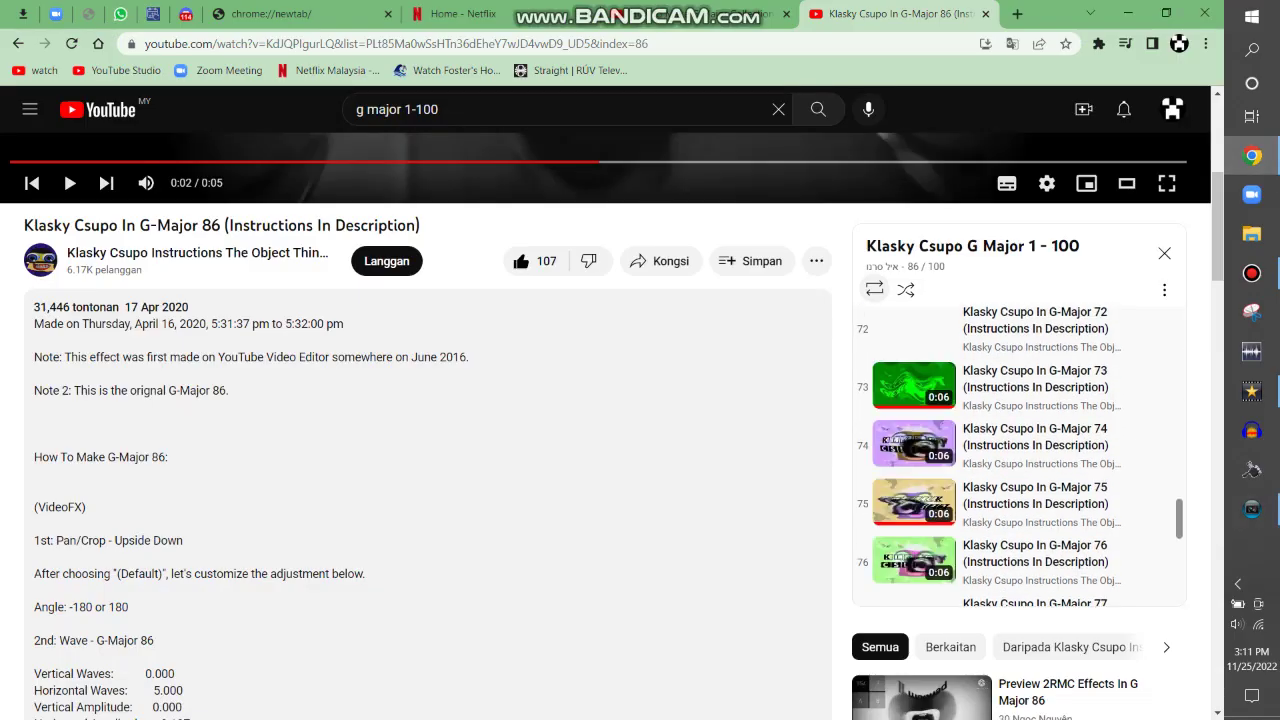
{"action": "scroll", "coordinate": [1012, 456], "scroll_direction": "down", "scroll_amount": 2}
{"action": "left_click", "coordinate": [1035, 510]}
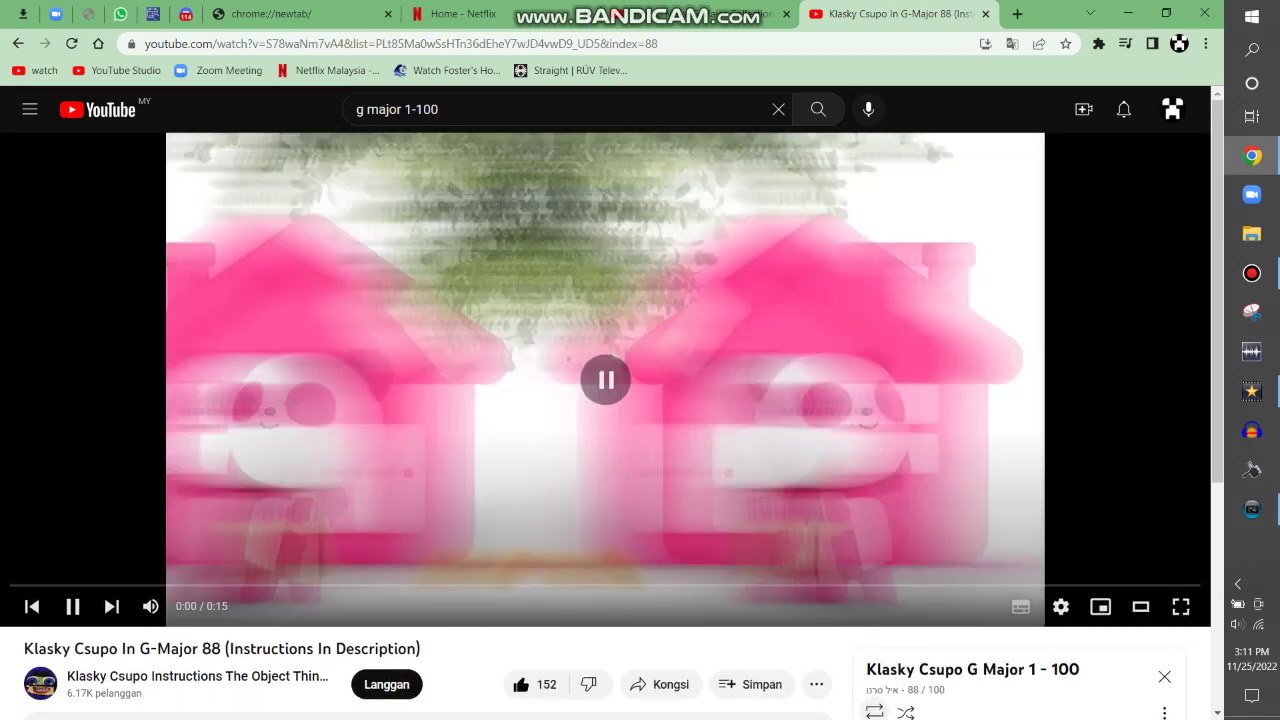
{"action": "key", "text": "f"}
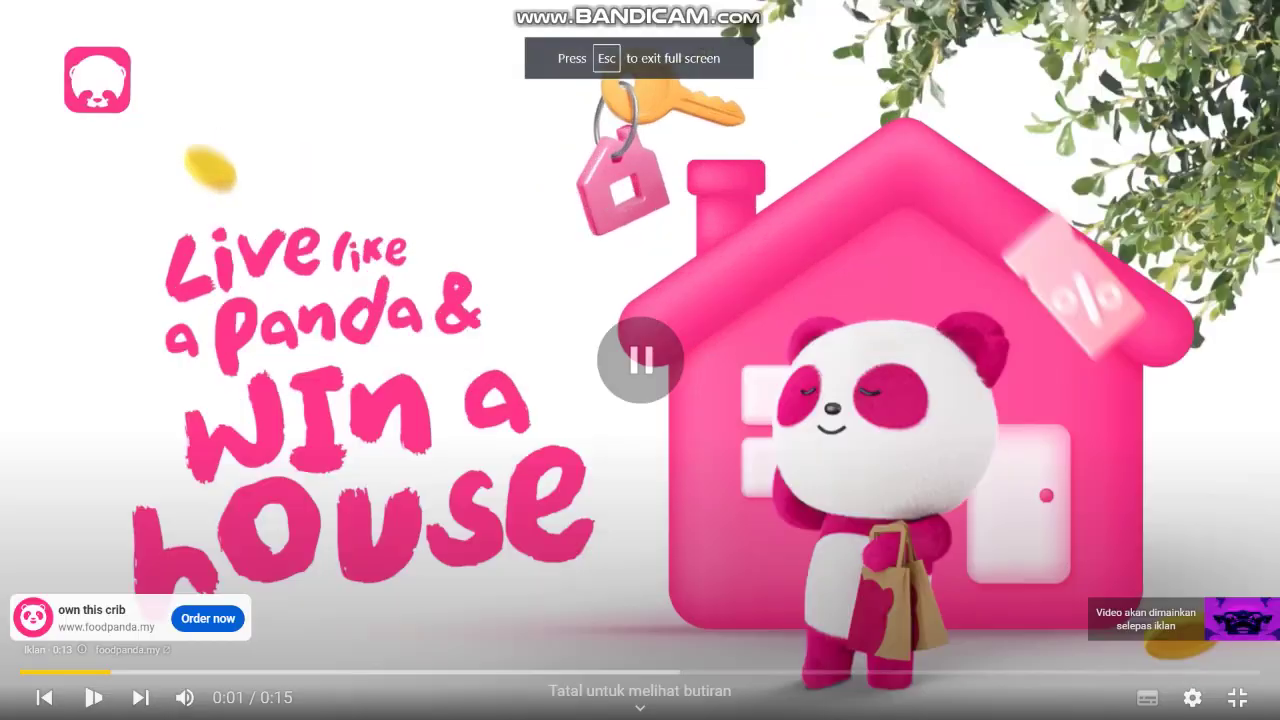
{"action": "key", "text": "Escape"}
{"action": "scroll", "coordinate": [620, 420], "scroll_direction": "down", "scroll_amount": 6}
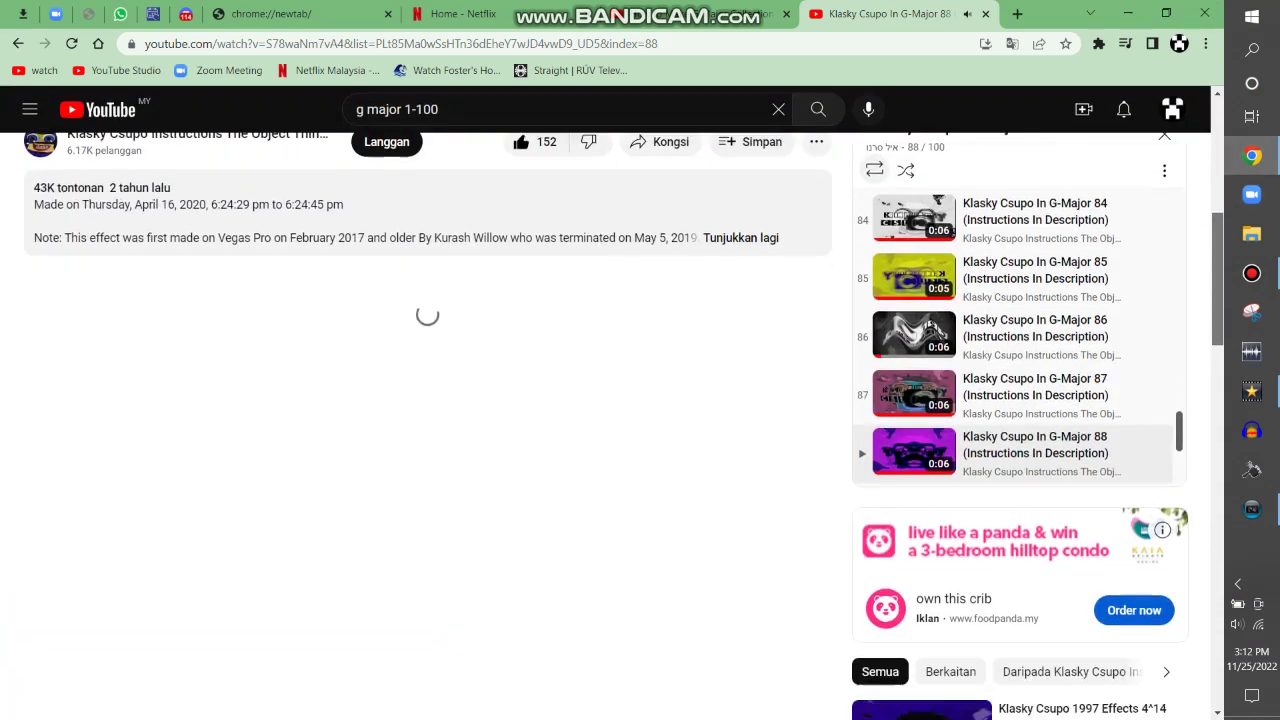
{"action": "left_click", "coordinate": [737, 337]}
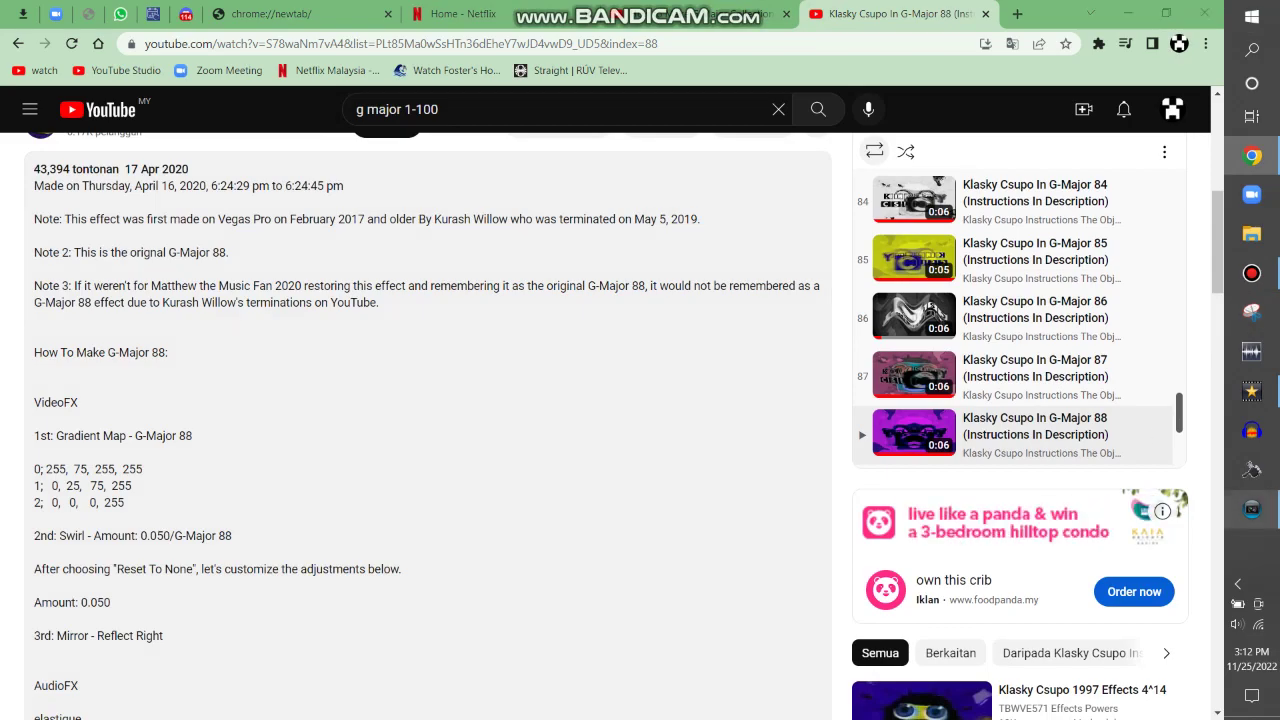
Step: Back in Vegas, apply the Reset to None Gradient Map to the third clip and set point 0 to RGBA 255, 75, 255, 255
{"action": "key", "text": "alt+Tab"}
{"action": "left_click", "coordinate": [379, 395]}
{"action": "scroll", "coordinate": [70, 218], "scroll_direction": "up", "scroll_amount": 4}
{"action": "left_click", "coordinate": [52, 163]}
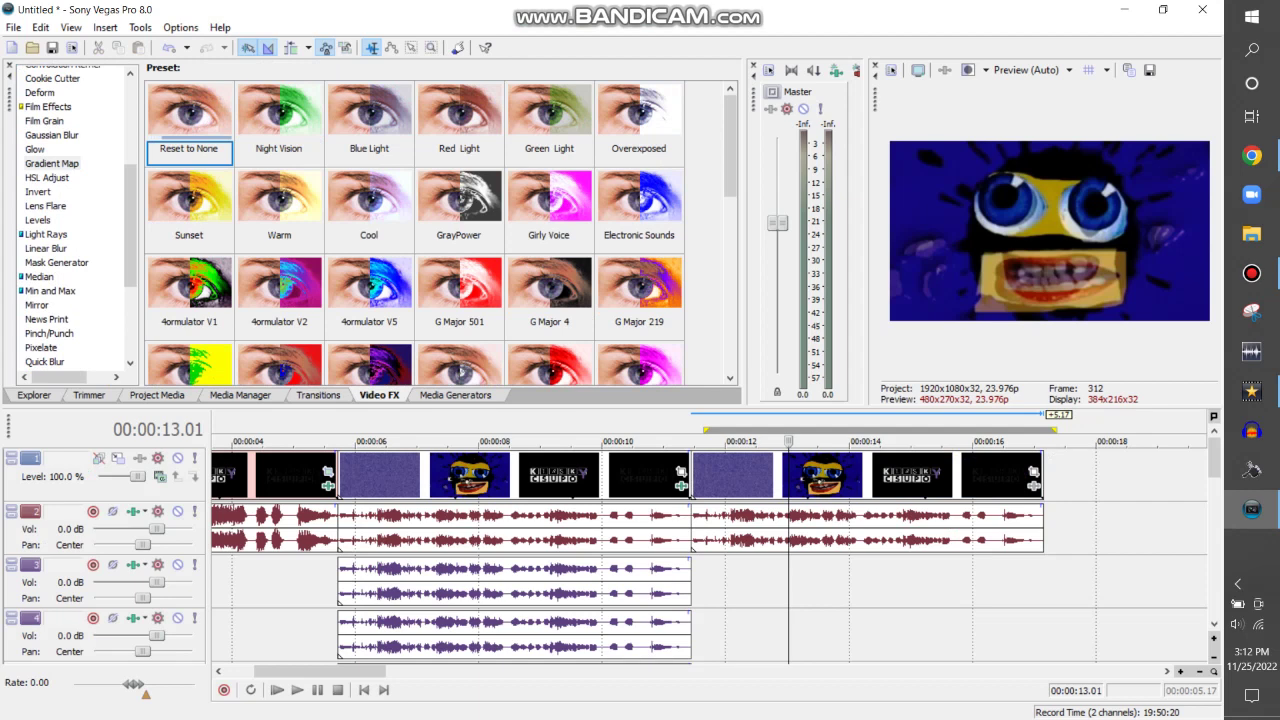
{"action": "left_click_drag", "start_coordinate": [188, 110], "coordinate": [470, 475]}
{"action": "type", "text": "255"}
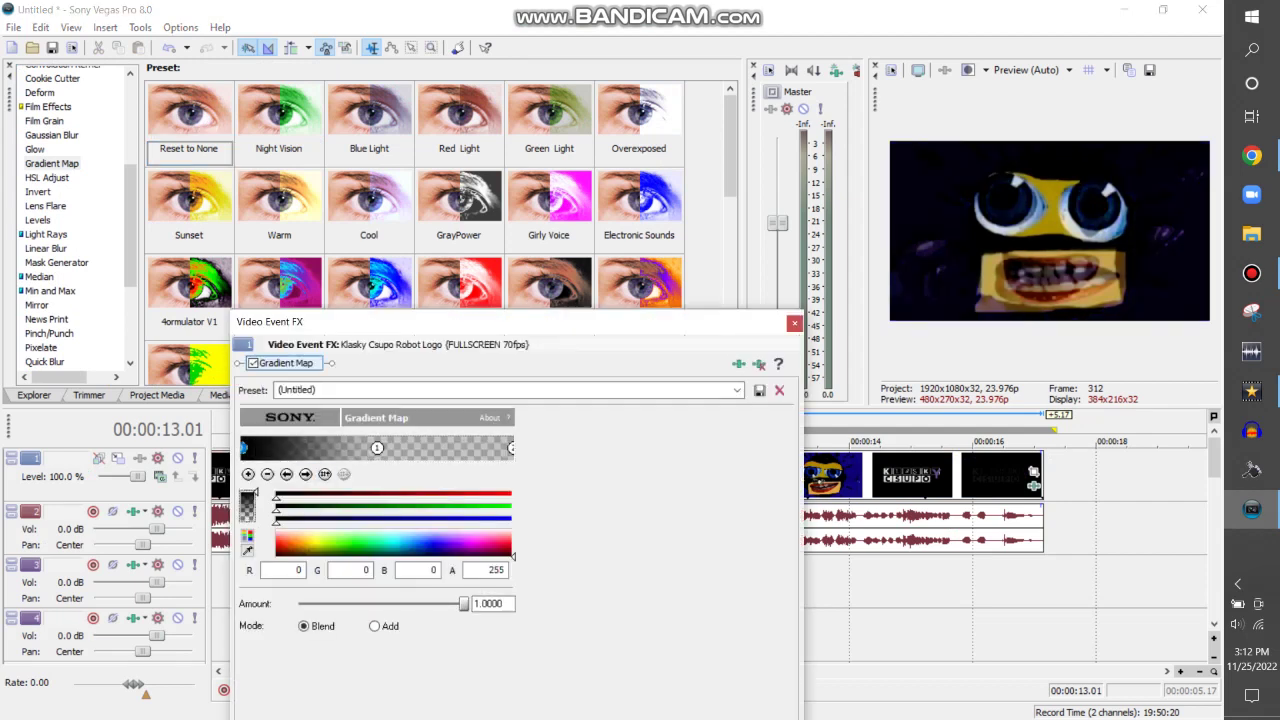
{"action": "left_click_drag", "start_coordinate": [445, 545], "coordinate": [471, 543]}
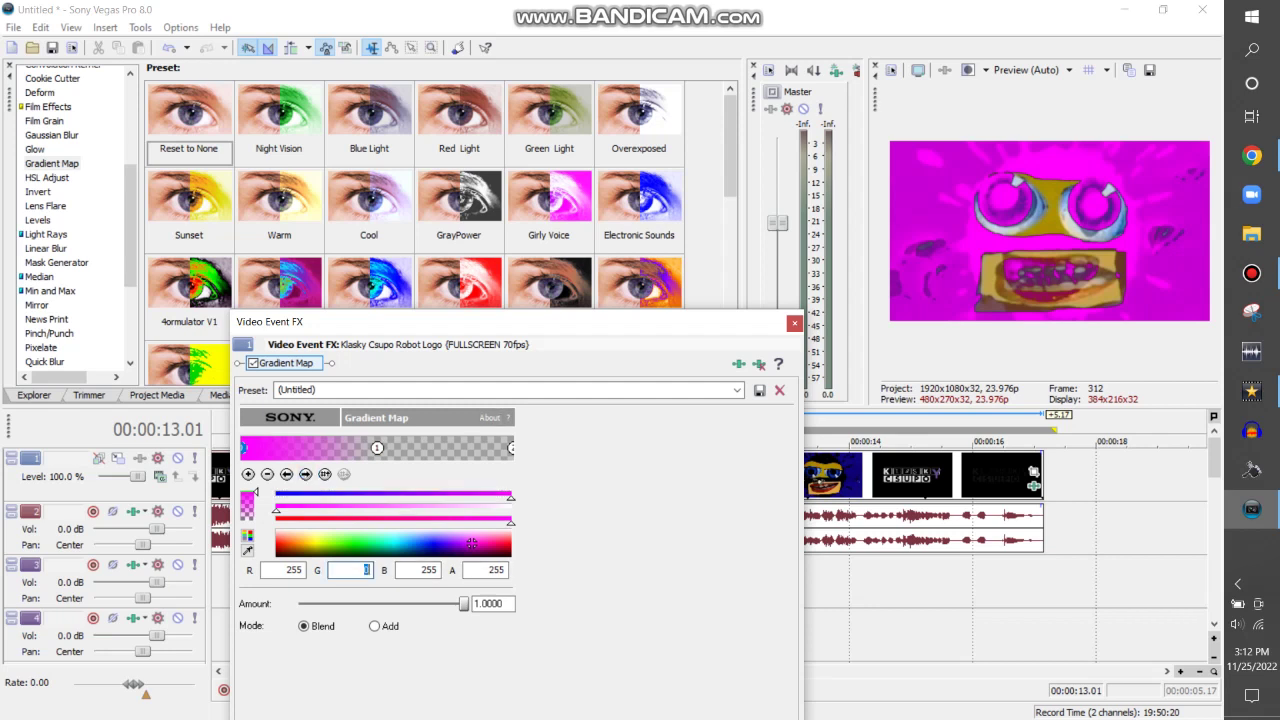
{"action": "type", "text": "75"}
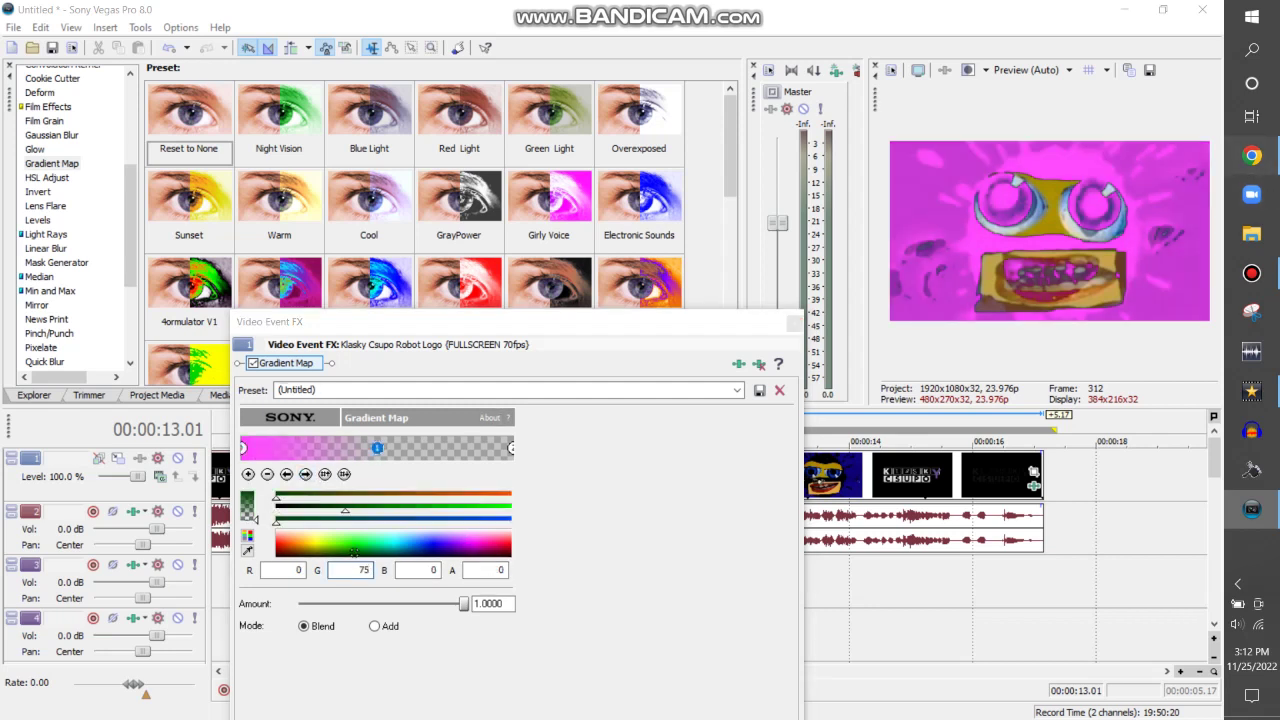
Step: Check the G-Major 88 instructions and set Gradient Map point 1 to RGBA 0, 25, 75, 255
{"action": "left_click", "coordinate": [1251, 155]}
{"action": "left_click", "coordinate": [1251, 509]}
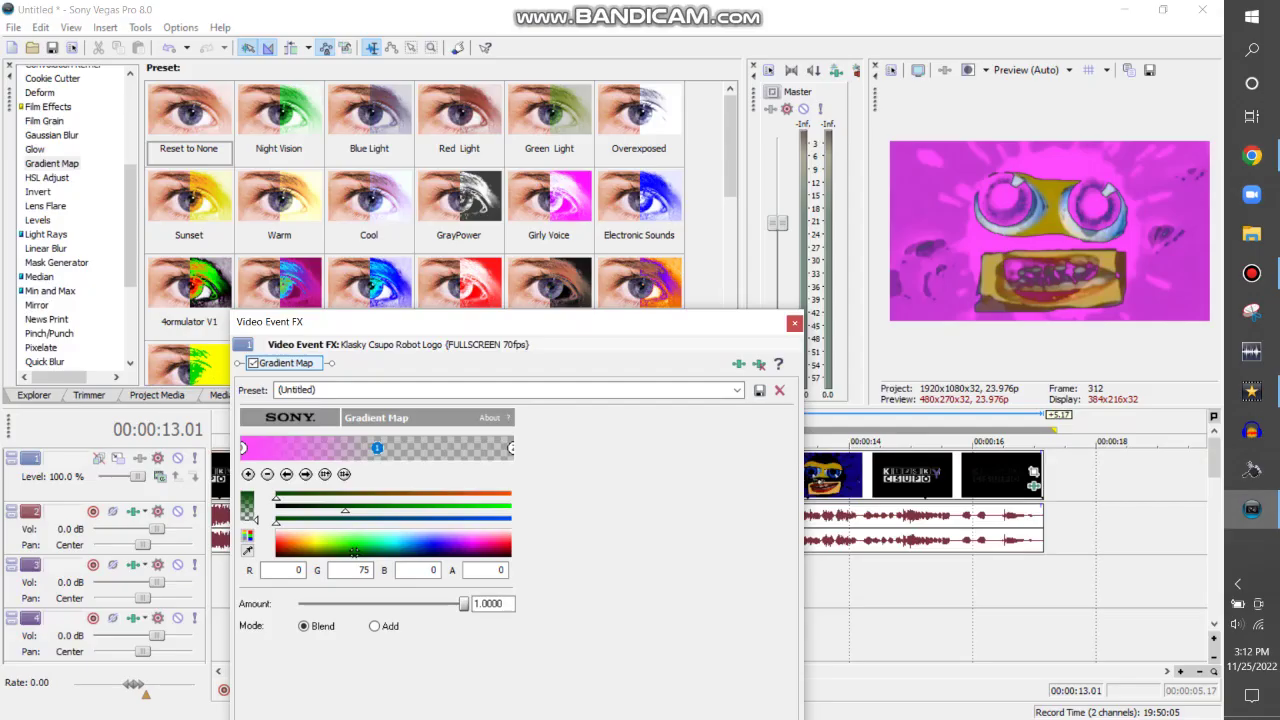
{"action": "type", "text": "25"}
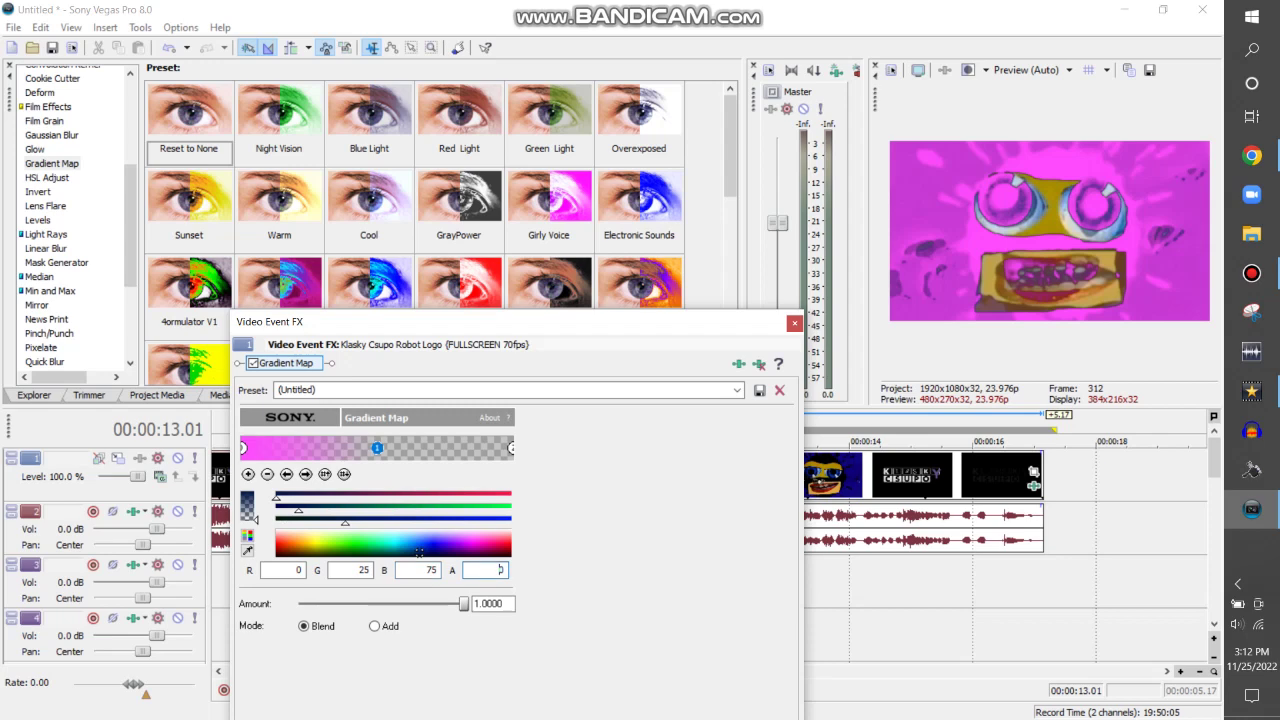
{"action": "type", "text": "255"}
Step: Check the instructions again and set Gradient Map point 2 to RGBA 0, 0, 0, 255
{"action": "left_click", "coordinate": [512, 447]}
{"action": "left_click", "coordinate": [1251, 155]}
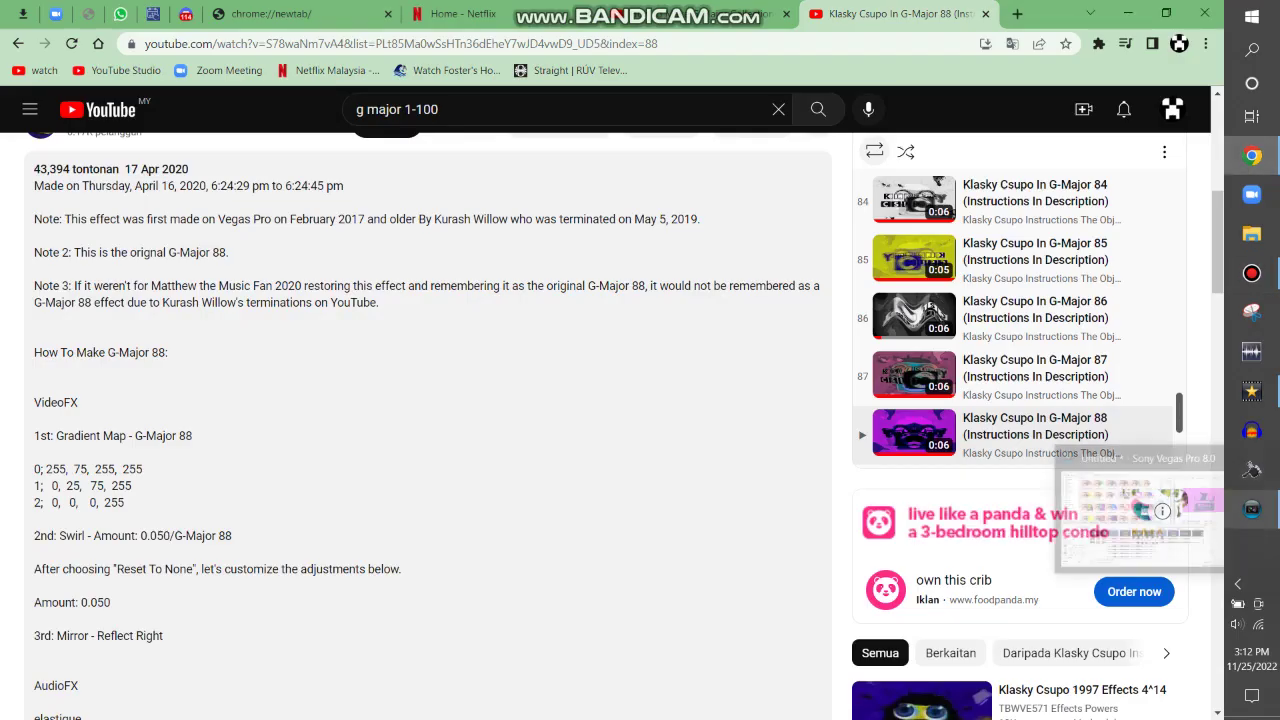
{"action": "left_click", "coordinate": [1251, 508]}
{"action": "type", "text": "255"}
{"action": "key", "text": "Tab"}
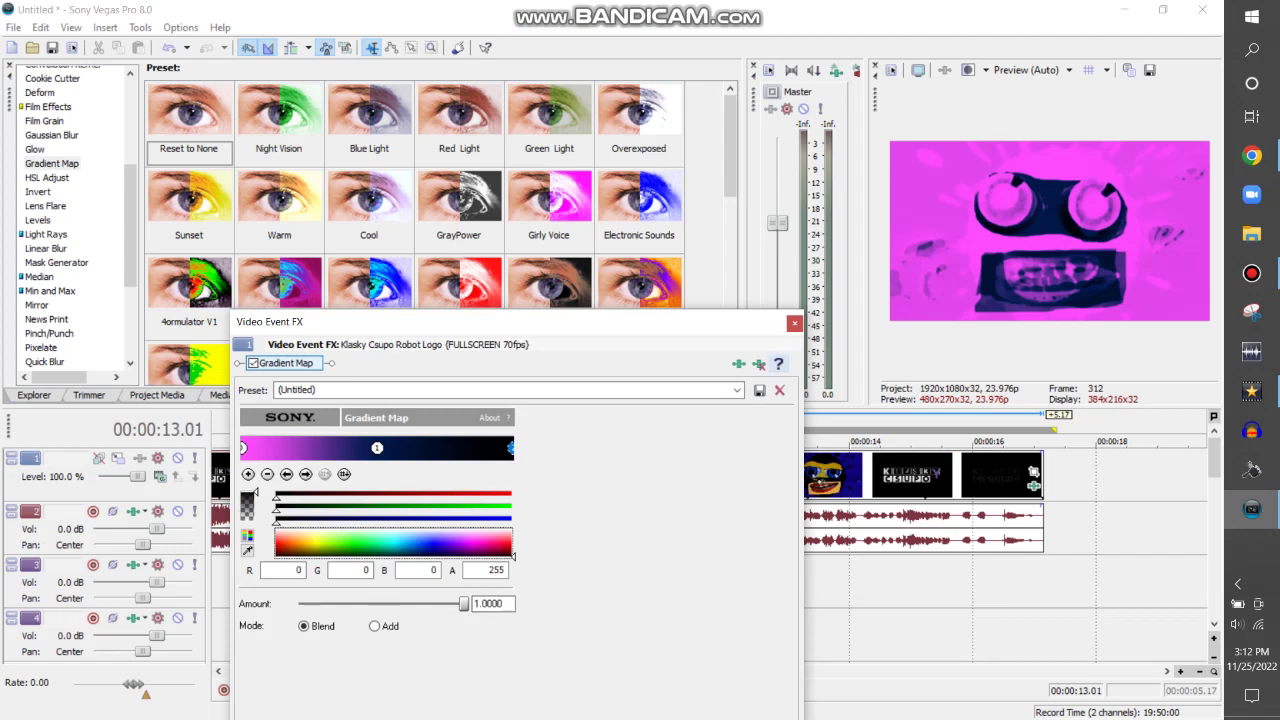
Step: Close the effect settings and add the Mirror effect with the Reflect Right preset to the third clip
{"action": "left_click", "coordinate": [794, 323]}
{"action": "left_click", "coordinate": [36, 305]}
{"action": "left_click_drag", "start_coordinate": [459, 112], "coordinate": [822, 476]}
{"action": "scroll", "coordinate": [70, 220], "scroll_direction": "down", "scroll_amount": 4}
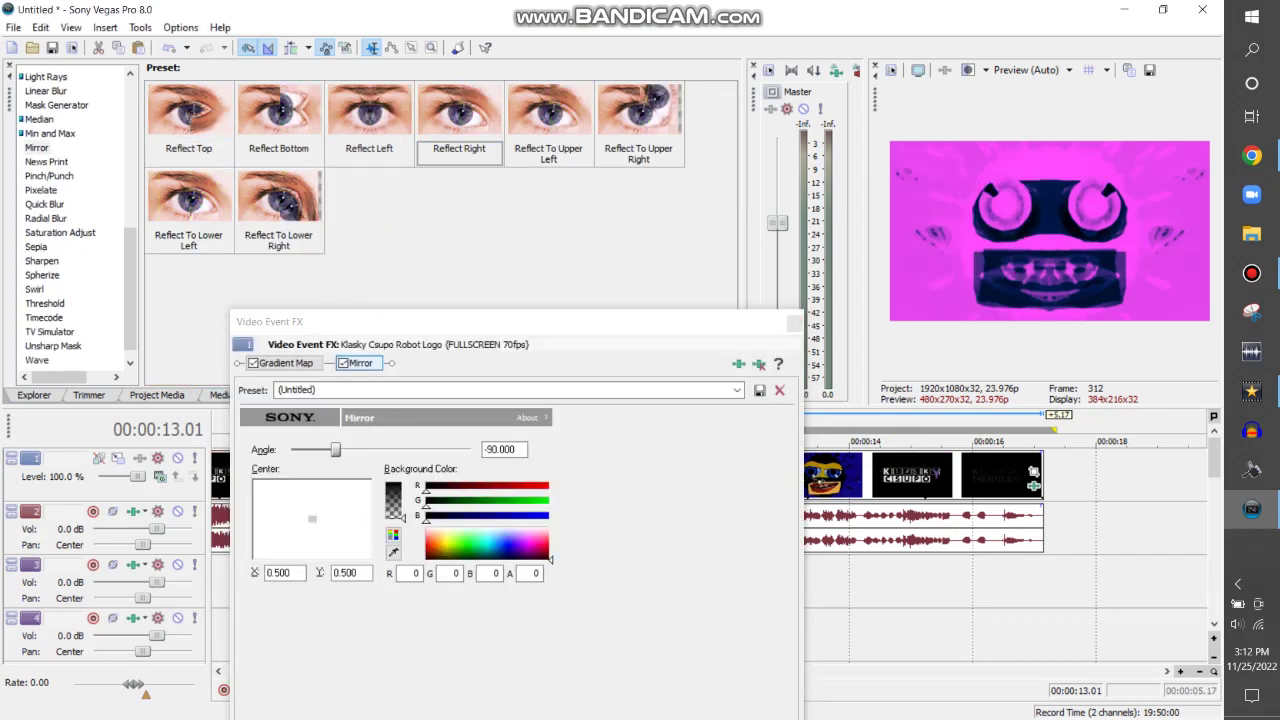
Step: Add the Swirl effect with the Weird Code preset to the third clip and set its Amount to 0.05
{"action": "left_click", "coordinate": [34, 289]}
{"action": "left_click", "coordinate": [369, 210]}
{"action": "left_click_drag", "start_coordinate": [369, 210], "coordinate": [822, 476]}
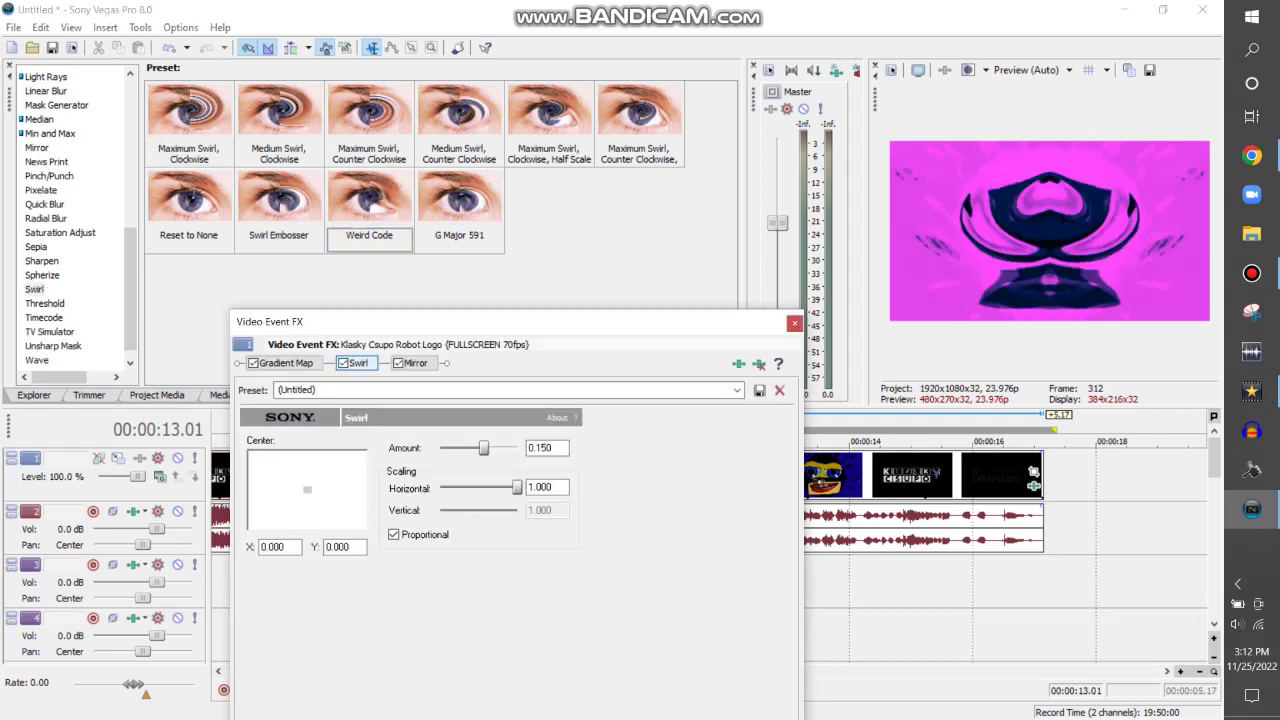
{"action": "left_click_drag", "start_coordinate": [483, 447], "coordinate": [480, 447]}
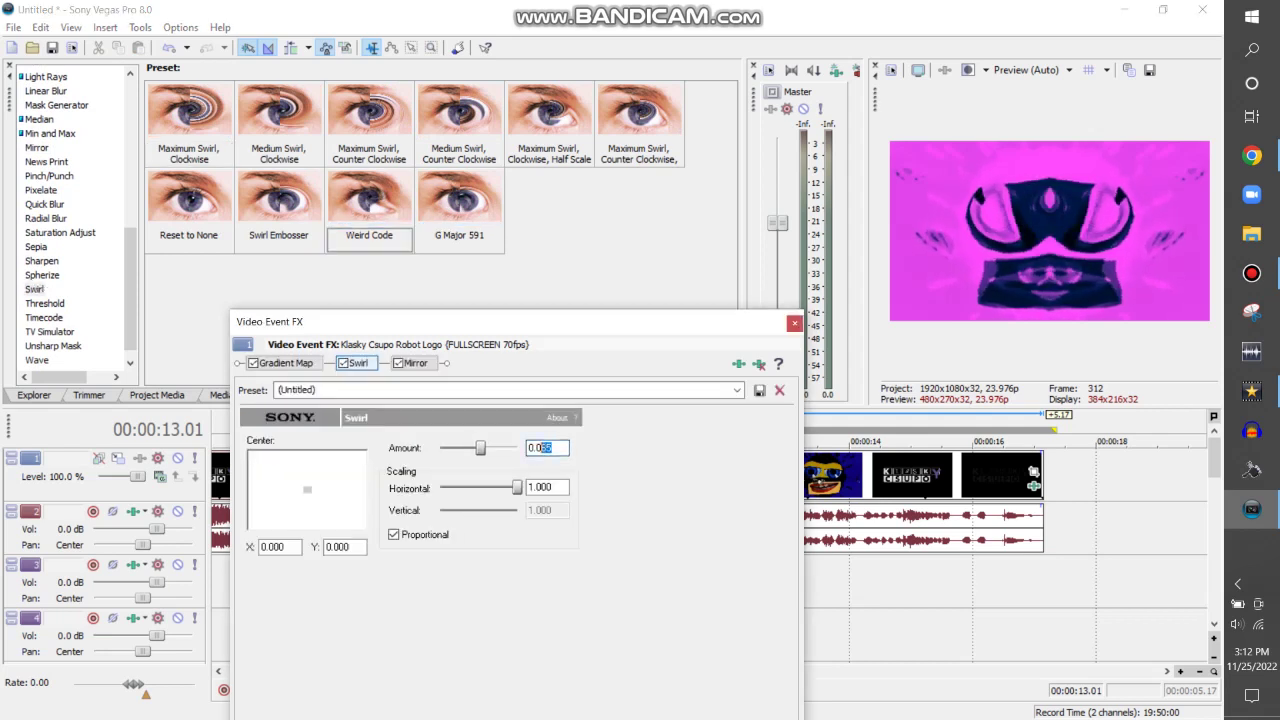
{"action": "type", "text": "0.05"}
{"action": "key", "text": "Tab"}
{"action": "left_click", "coordinate": [794, 323]}
Step: Switch to the browser and read the comments under the G-Major 88 video, expanding the first comment's reply
{"action": "left_click", "coordinate": [1251, 155]}
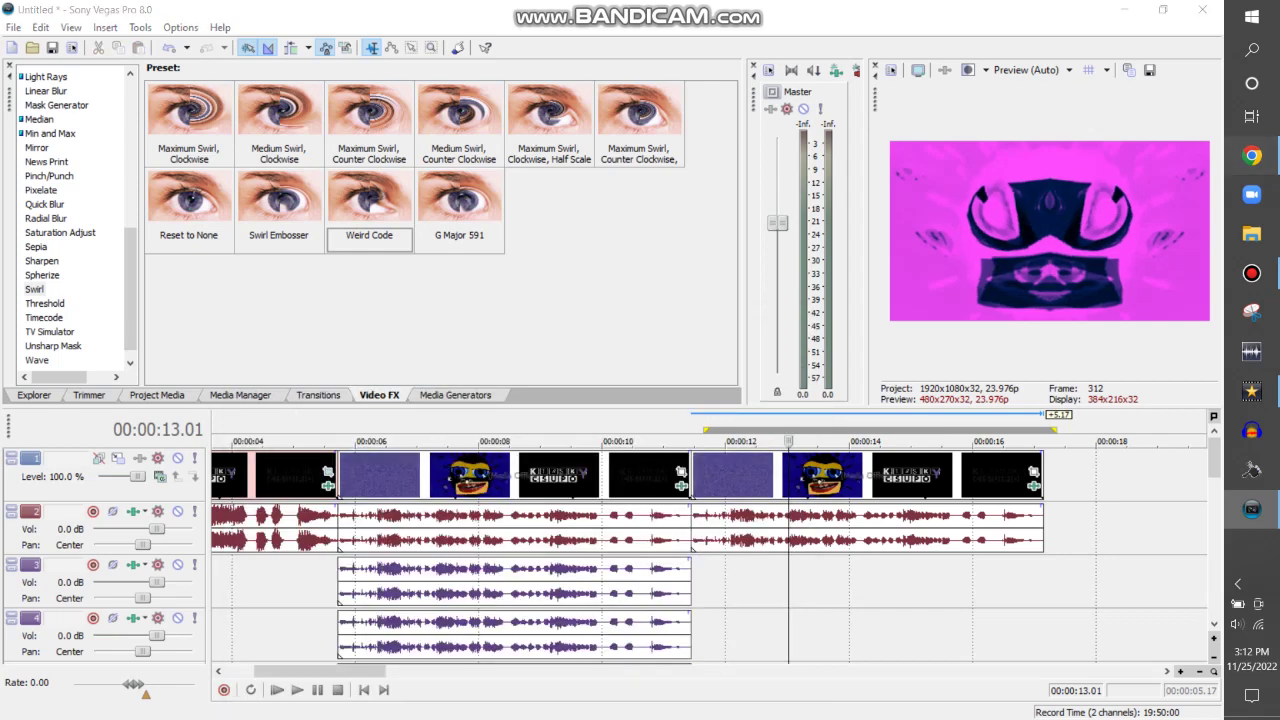
{"action": "scroll", "coordinate": [620, 420], "scroll_direction": "down", "scroll_amount": 10}
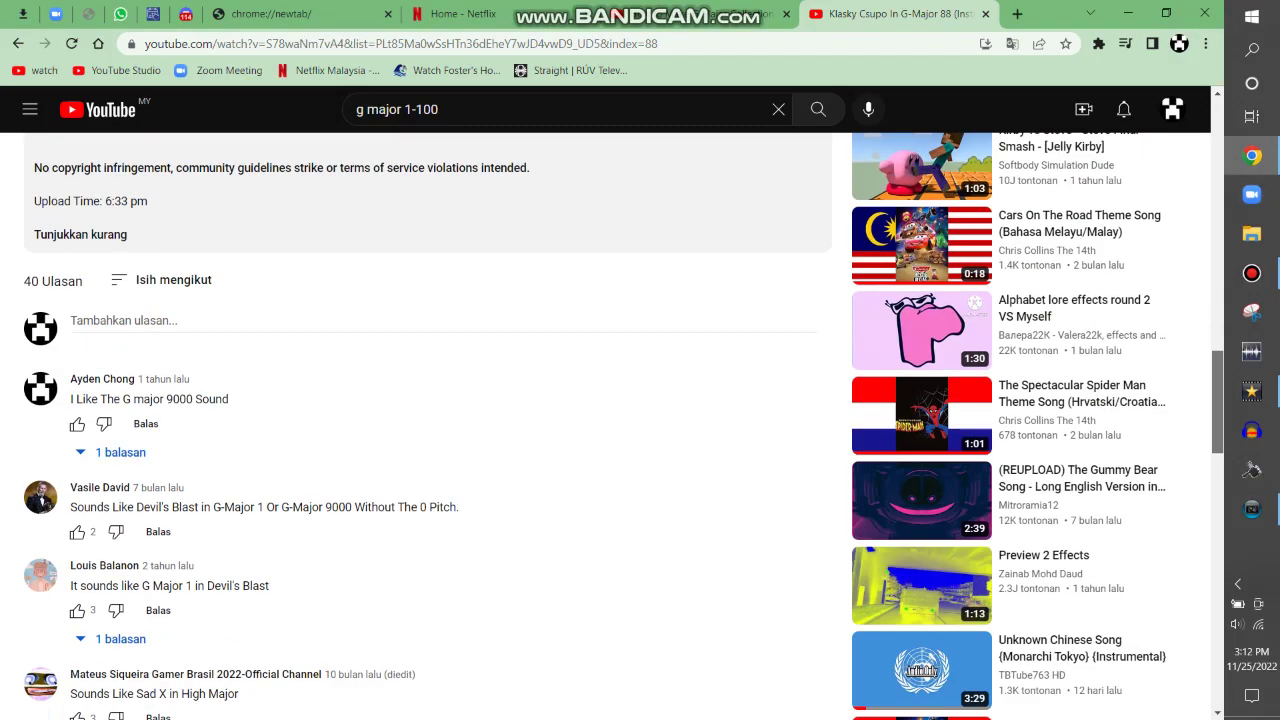
{"action": "scroll", "coordinate": [120, 341], "scroll_direction": "down", "scroll_amount": 1}
{"action": "left_click", "coordinate": [120, 341]}
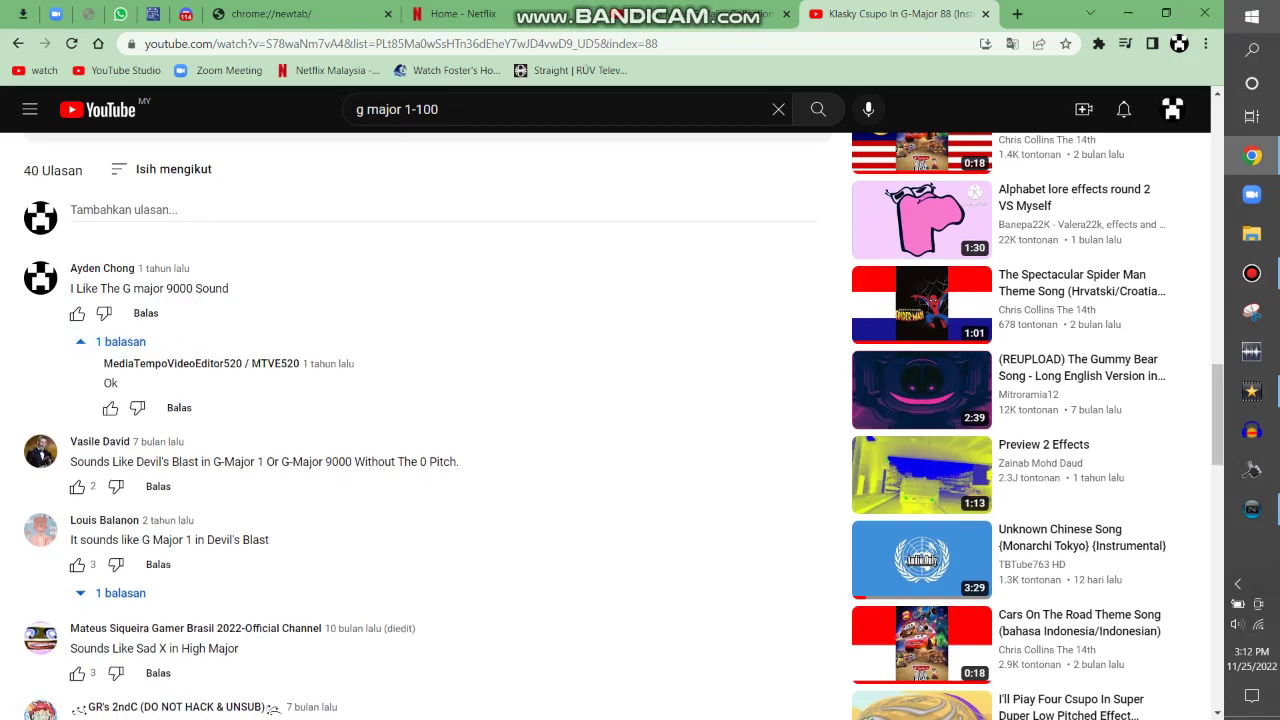
Step: Back in Vegas, set the third clip's audio to the Classic method with pitch change -4 and stretch attribute A19. Drums (tiny echo)
{"action": "left_click", "coordinate": [1251, 509]}
{"action": "right_click", "coordinate": [850, 543]}
{"action": "left_click", "coordinate": [897, 531]}
{"action": "left_click", "coordinate": [662, 322]}
{"action": "left_click", "coordinate": [640, 342]}
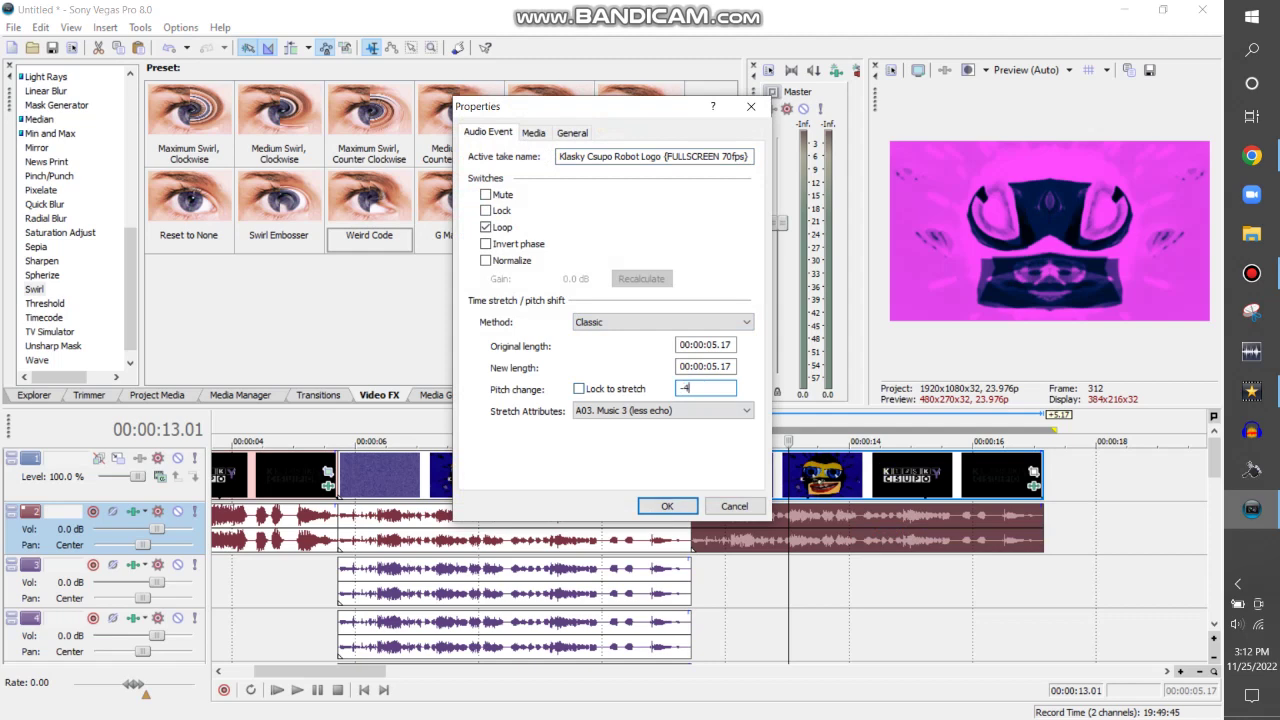
{"action": "left_click", "coordinate": [662, 410]}
{"action": "left_click", "coordinate": [620, 620]}
{"action": "left_click", "coordinate": [663, 503]}
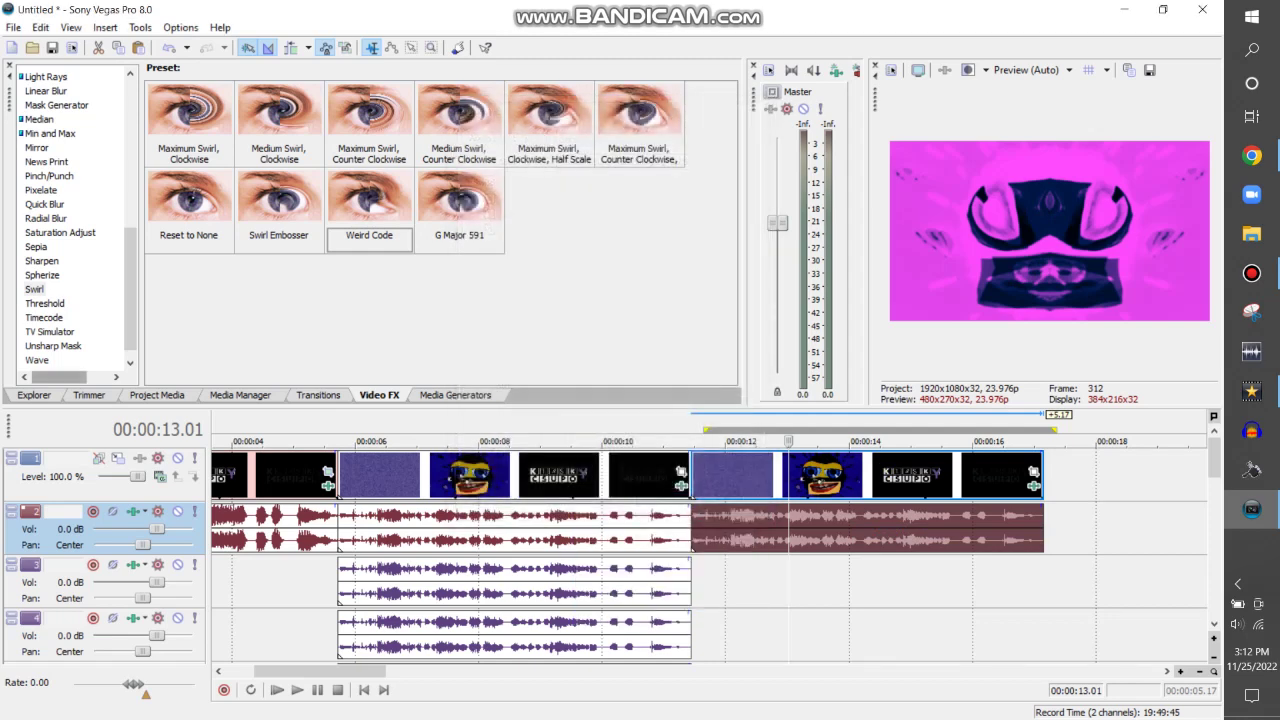
Step: Layer another Robot Logo copy beneath the third clip and remove its extra video track, keeping only the audio
{"action": "left_click", "coordinate": [157, 395]}
{"action": "right_click", "coordinate": [622, 586]}
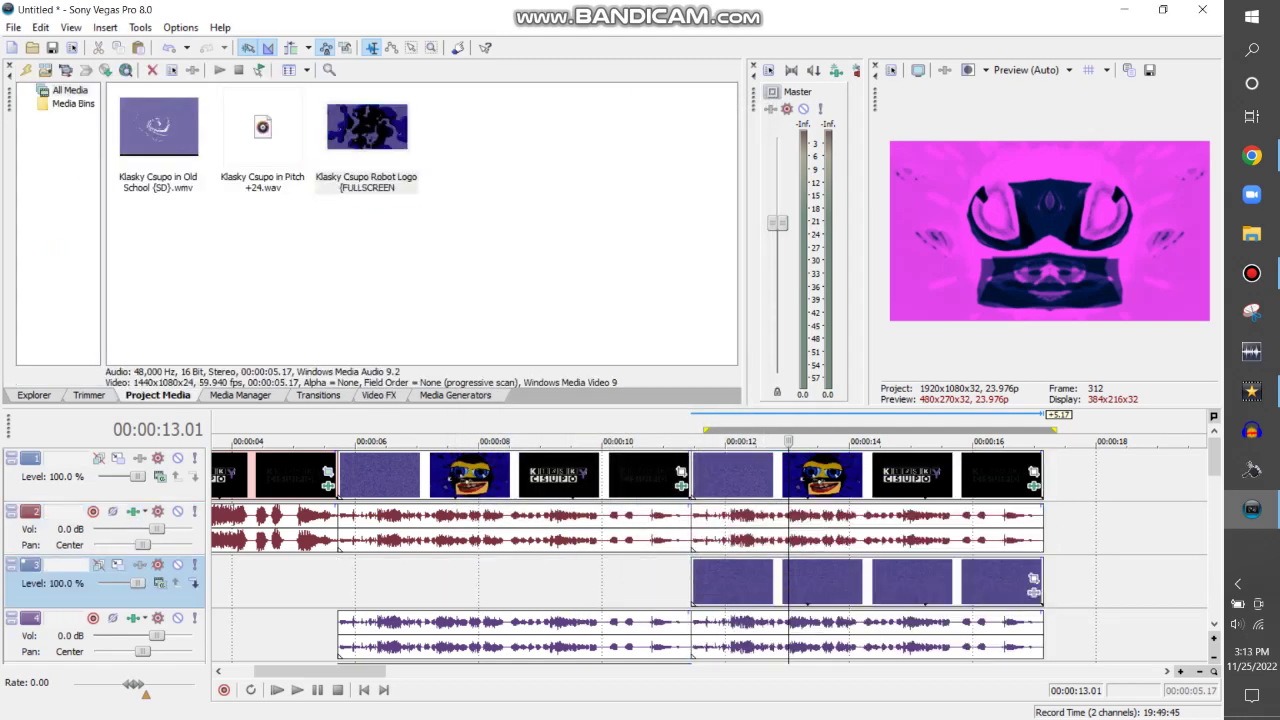
{"action": "left_click", "coordinate": [668, 465]}
Step: Set the third clip's second audio layer to the Classic method with pitch change 3 and stretch attribute A19. Drums (tiny echo)
{"action": "right_click", "coordinate": [672, 588]}
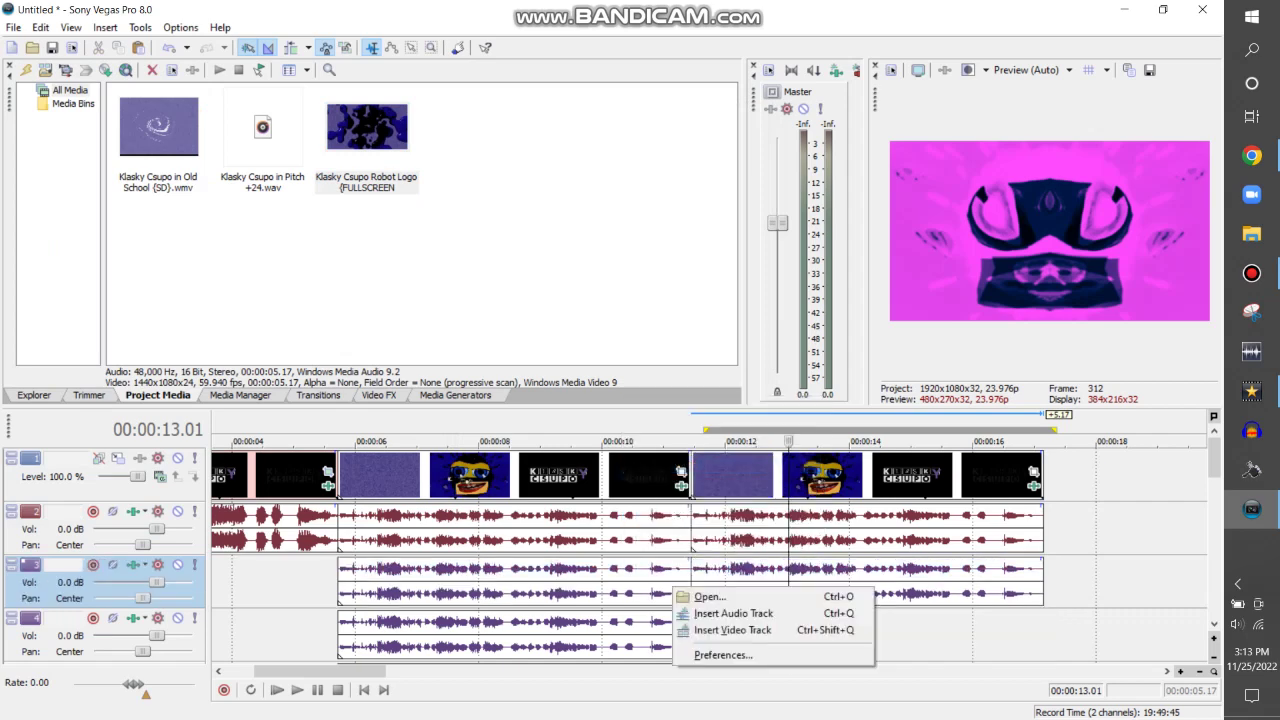
{"action": "right_click", "coordinate": [777, 562]}
{"action": "left_click", "coordinate": [826, 551]}
{"action": "left_click", "coordinate": [660, 322]}
{"action": "left_click", "coordinate": [620, 344]}
{"action": "type", "text": "3"}
{"action": "key", "text": "Tab"}
{"action": "key", "text": "alt+Down"}
{"action": "key", "text": "Down"}
{"action": "key", "text": "Down"}
{"action": "key", "text": "Down"}
{"action": "key", "text": "Down"}
{"action": "key", "text": "Down"}
{"action": "key", "text": "Down"}
{"action": "key", "text": "Down"}
{"action": "key", "text": "Down"}
{"action": "key", "text": "Down"}
{"action": "key", "text": "Down"}
{"action": "key", "text": "Down"}
{"action": "key", "text": "Down"}
{"action": "key", "text": "Down"}
{"action": "key", "text": "Down"}
{"action": "key", "text": "Down"}
{"action": "key", "text": "Down"}
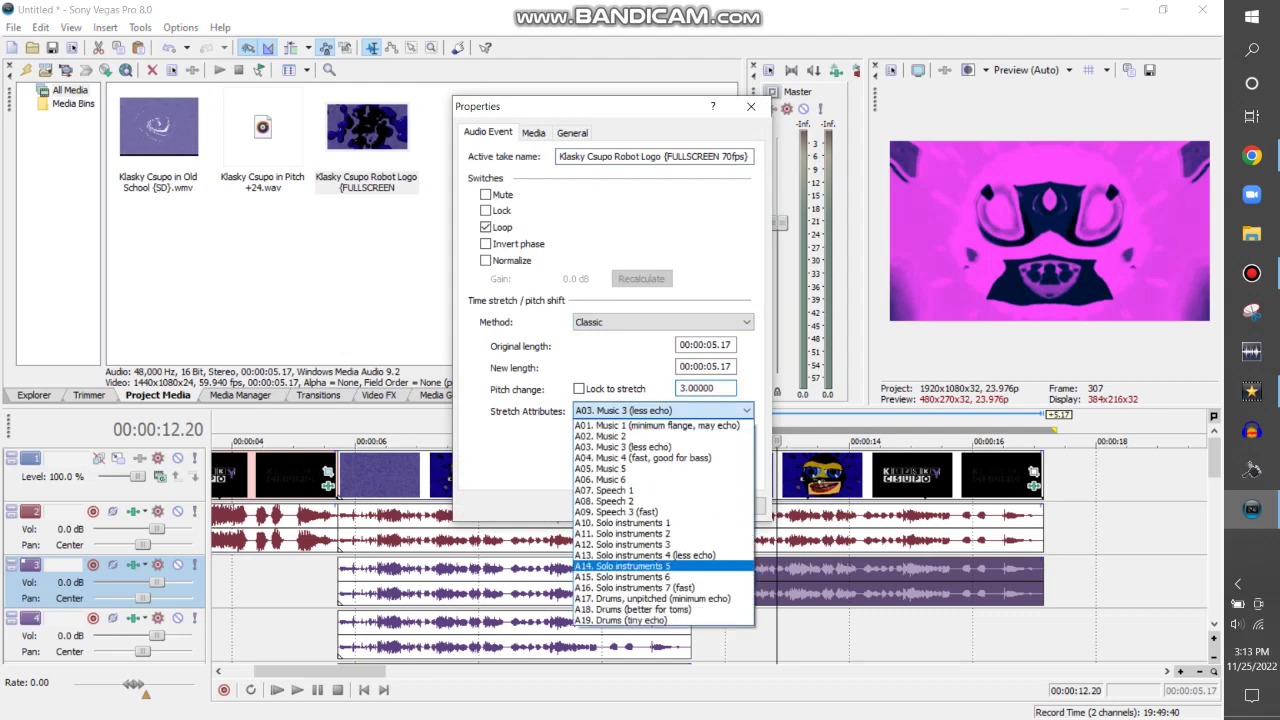
{"action": "key", "text": "Return"}
{"action": "key", "text": "Return"}
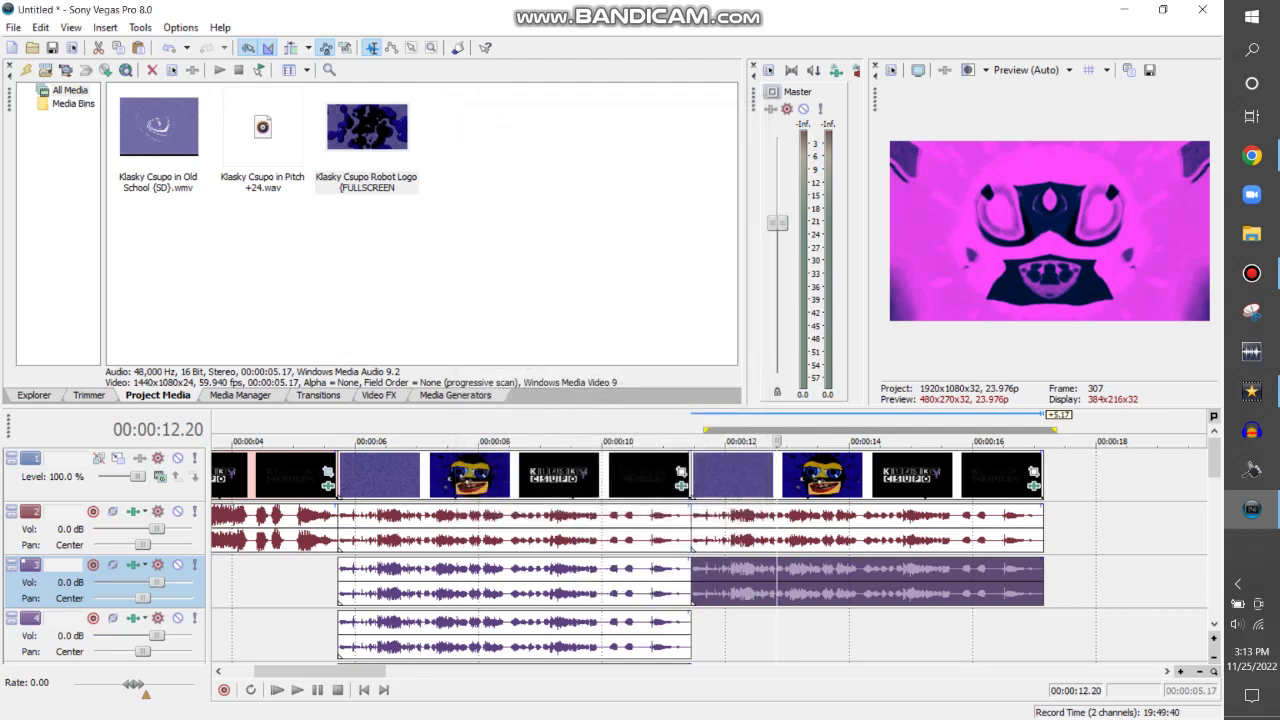
Step: Add the Robot Logo as a fourth clip directly after the third one and place the playhead at 00:00:18.07
{"action": "scroll", "coordinate": [700, 530], "scroll_direction": "right", "scroll_amount": 5}
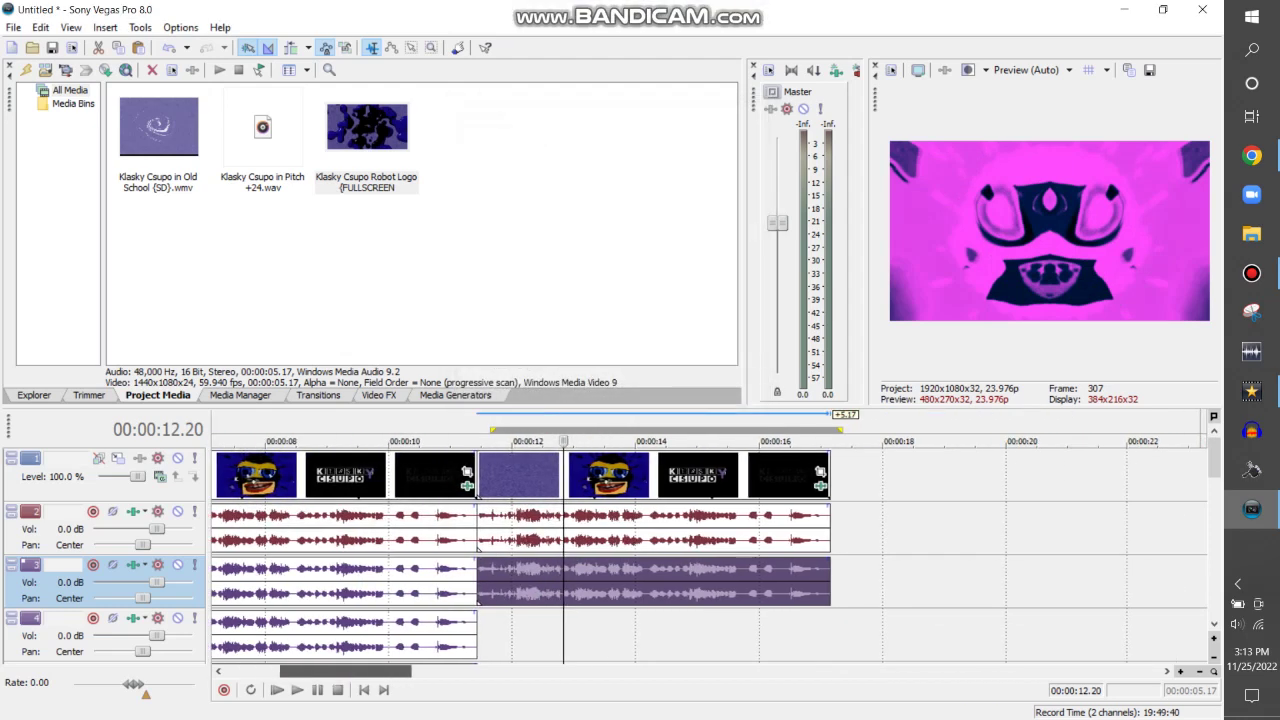
{"action": "left_click_drag", "start_coordinate": [367, 127], "coordinate": [684, 475]}
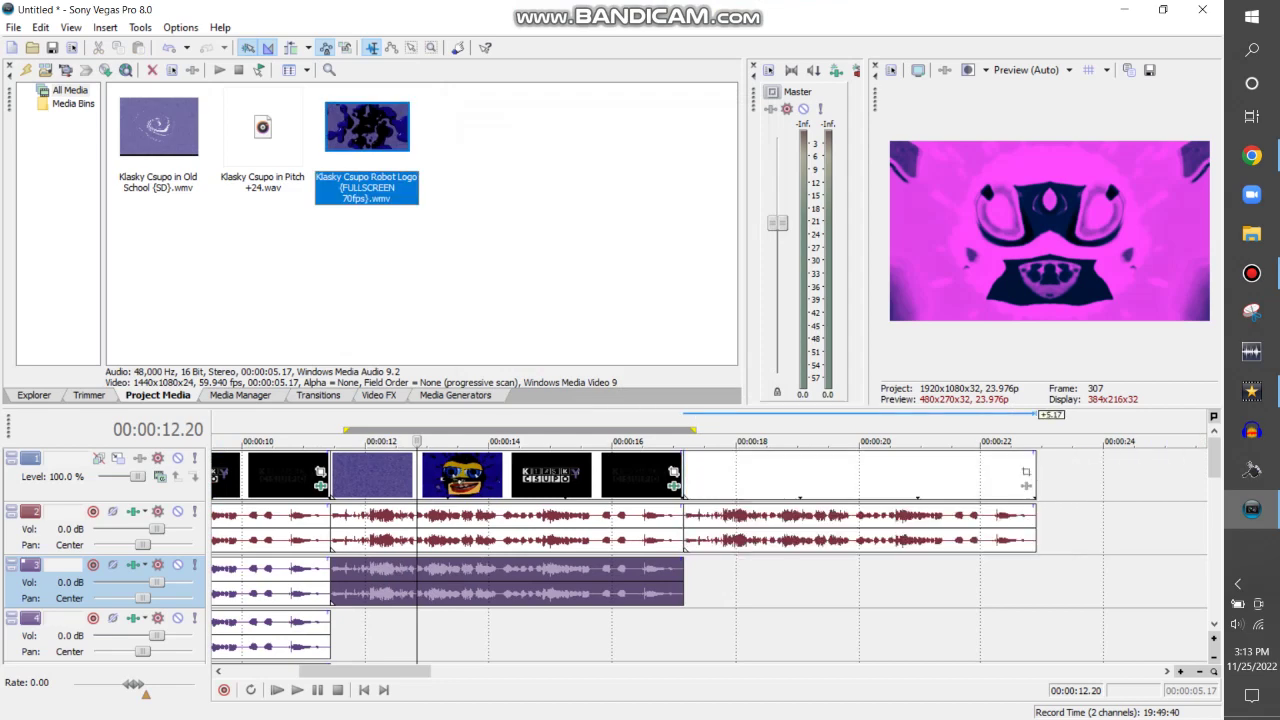
{"action": "left_click", "coordinate": [752, 441]}
Step: Set the fourth clip's audio to the Classic method with pitch change -24 and a Drums stretch attribute
{"action": "right_click", "coordinate": [792, 538]}
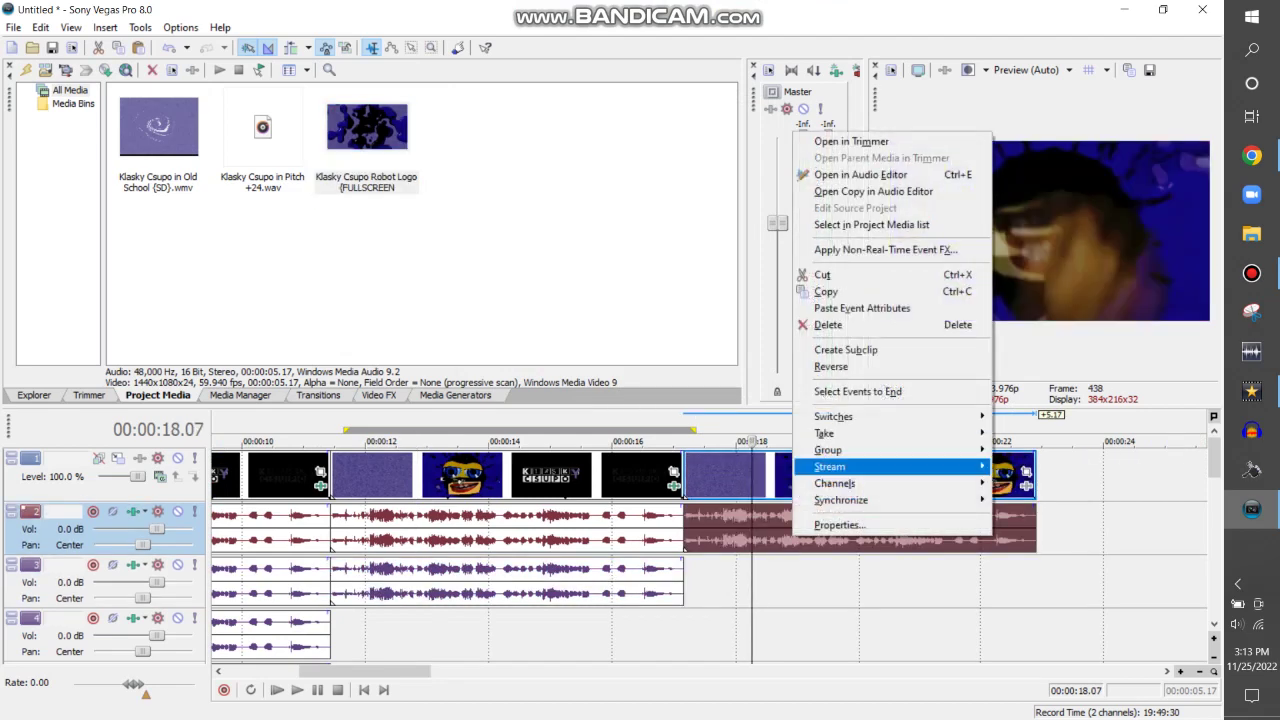
{"action": "left_click", "coordinate": [830, 526]}
{"action": "left_click", "coordinate": [662, 322]}
{"action": "left_click", "coordinate": [600, 333]}
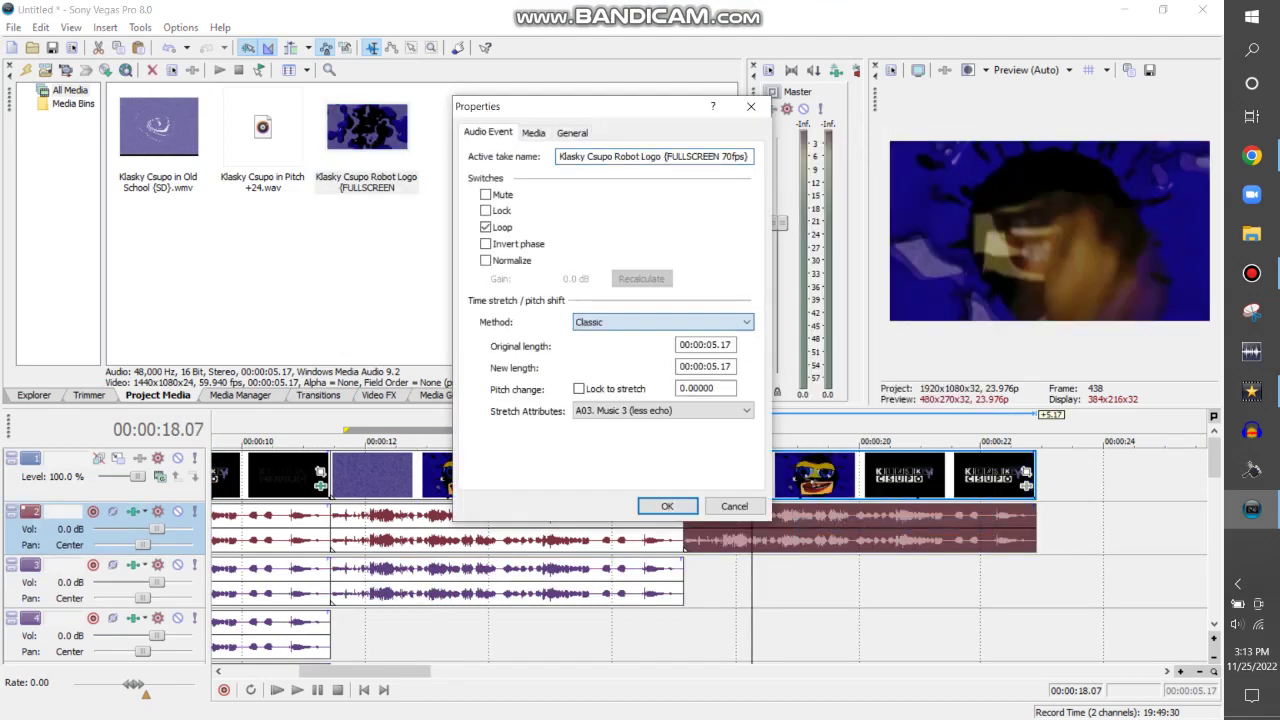
{"action": "type", "text": "-24"}
{"action": "left_click", "coordinate": [662, 410]}
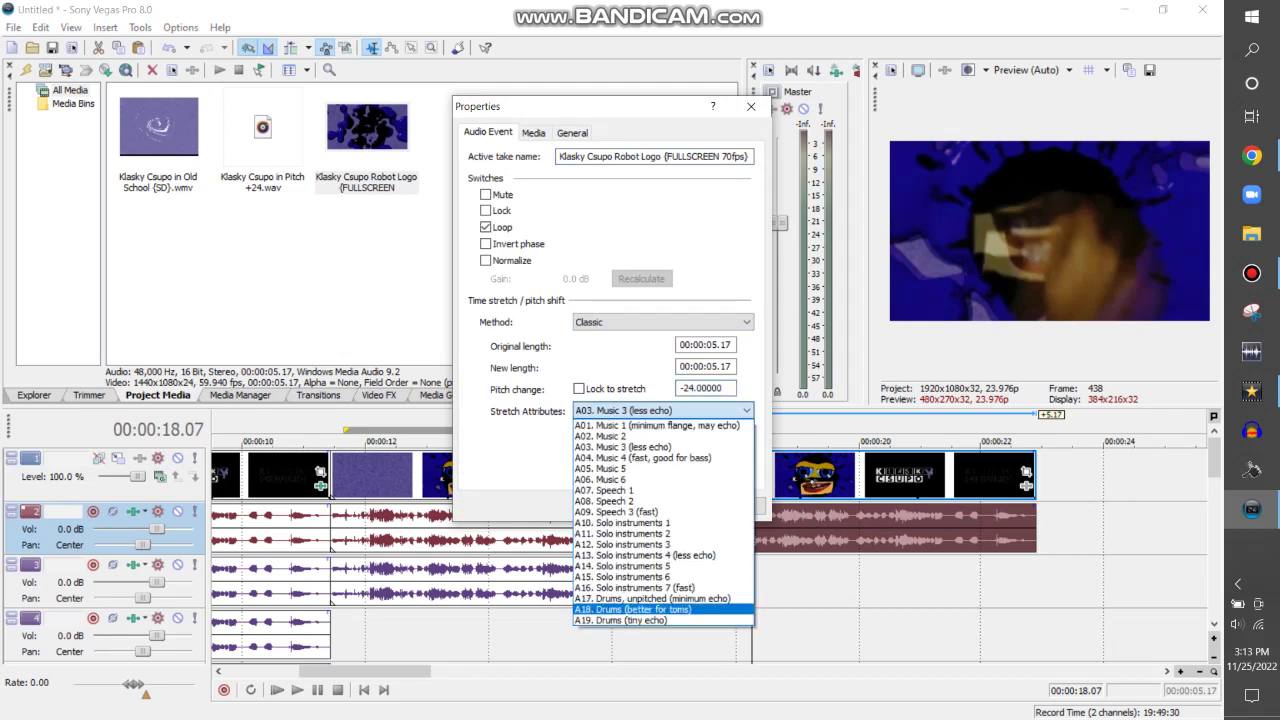
{"action": "left_click", "coordinate": [686, 606]}
{"action": "left_click", "coordinate": [667, 506]}
Step: Layer another Robot Logo copy beneath the fourth clip and remove the extra video track it brings
{"action": "left_click_drag", "start_coordinate": [367, 127], "coordinate": [684, 580]}
{"action": "right_click", "coordinate": [662, 575]}
{"action": "left_click", "coordinate": [708, 456]}
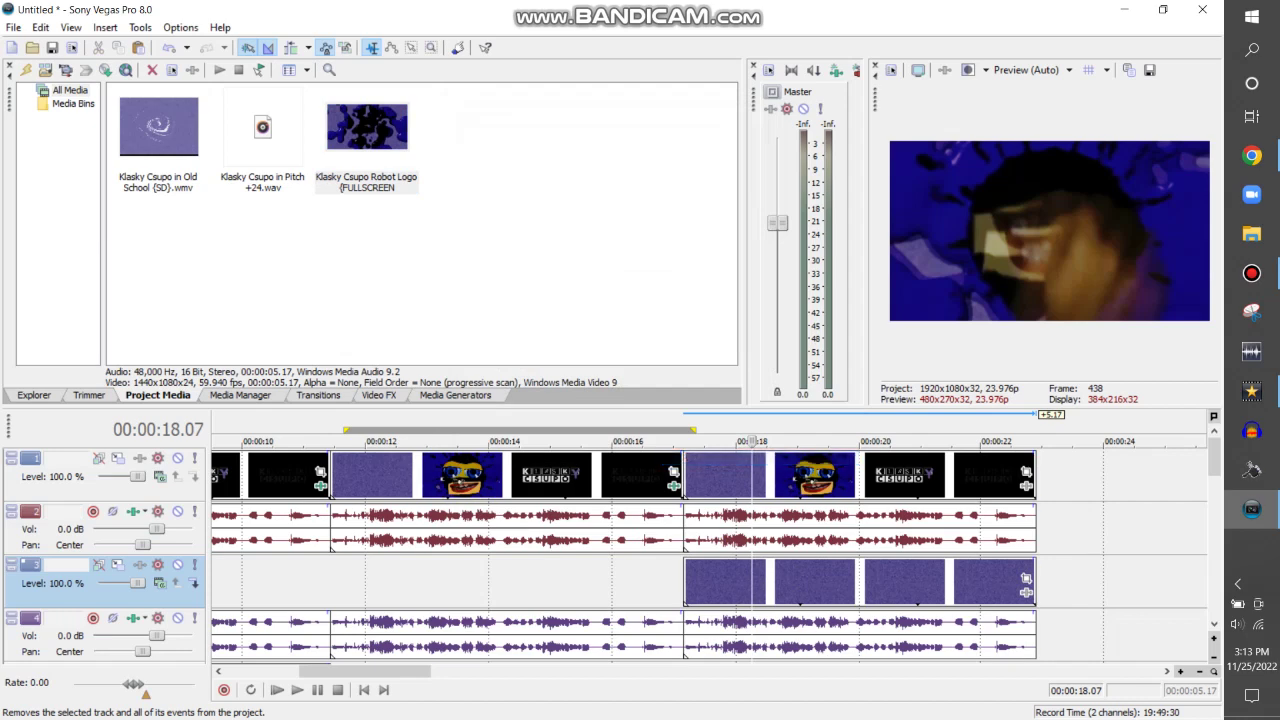
Step: Set the fourth clip's second audio layer to the Classic method with pitch change -23 and stretch attribute A19. Drums (tiny echo)
{"action": "right_click", "coordinate": [705, 582]}
{"action": "left_click", "coordinate": [770, 574]}
{"action": "left_click", "coordinate": [662, 322]}
{"action": "left_click", "coordinate": [588, 347]}
{"action": "type", "text": "-23"}
{"action": "left_click", "coordinate": [660, 410]}
{"action": "left_click", "coordinate": [620, 620]}
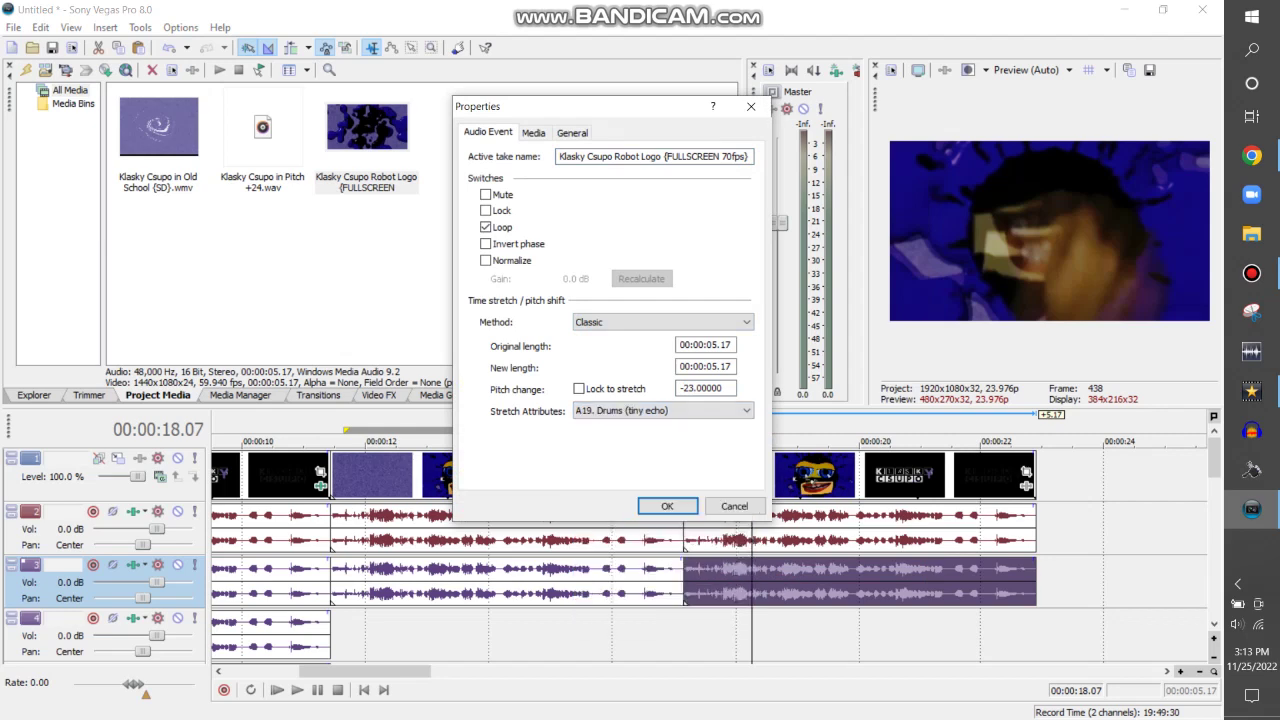
{"action": "left_click", "coordinate": [663, 506]}
Step: Apply the Mirror effect with the Reflect Left preset to the fourth clip
{"action": "left_click", "coordinate": [379, 395]}
{"action": "scroll", "coordinate": [70, 220], "scroll_direction": "up", "scroll_amount": 2}
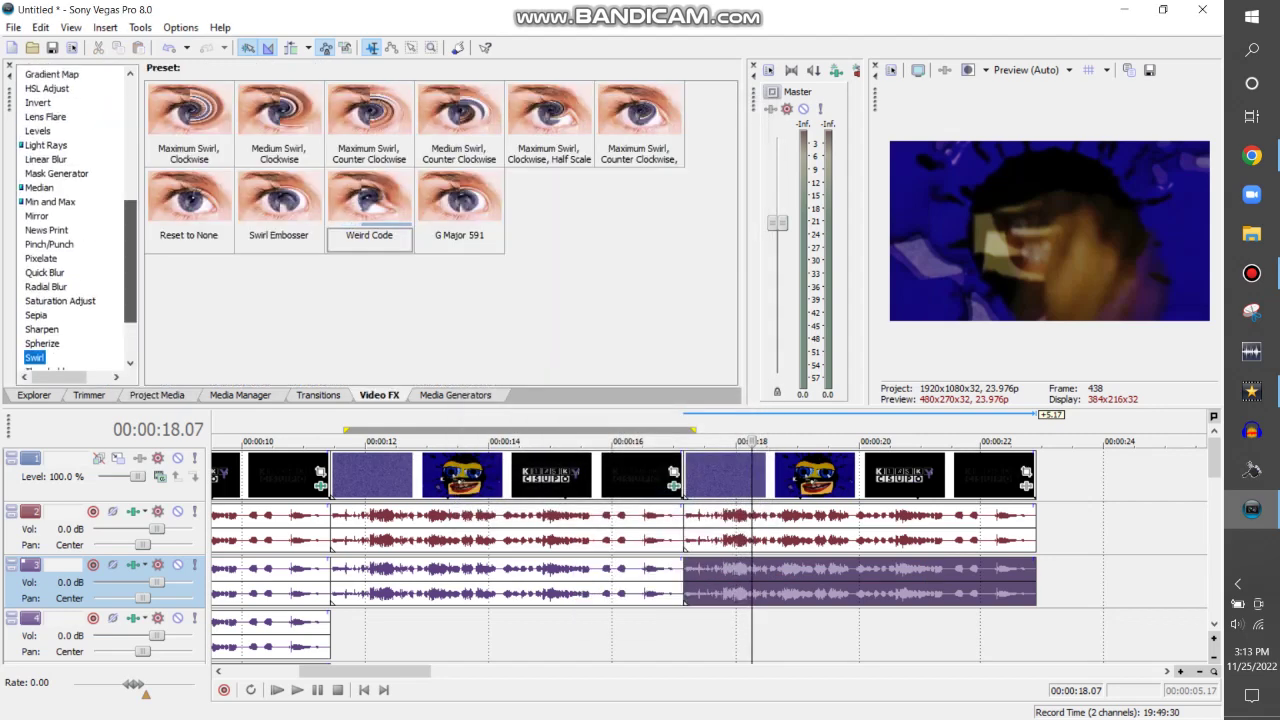
{"action": "left_click", "coordinate": [36, 218]}
{"action": "left_click", "coordinate": [369, 110]}
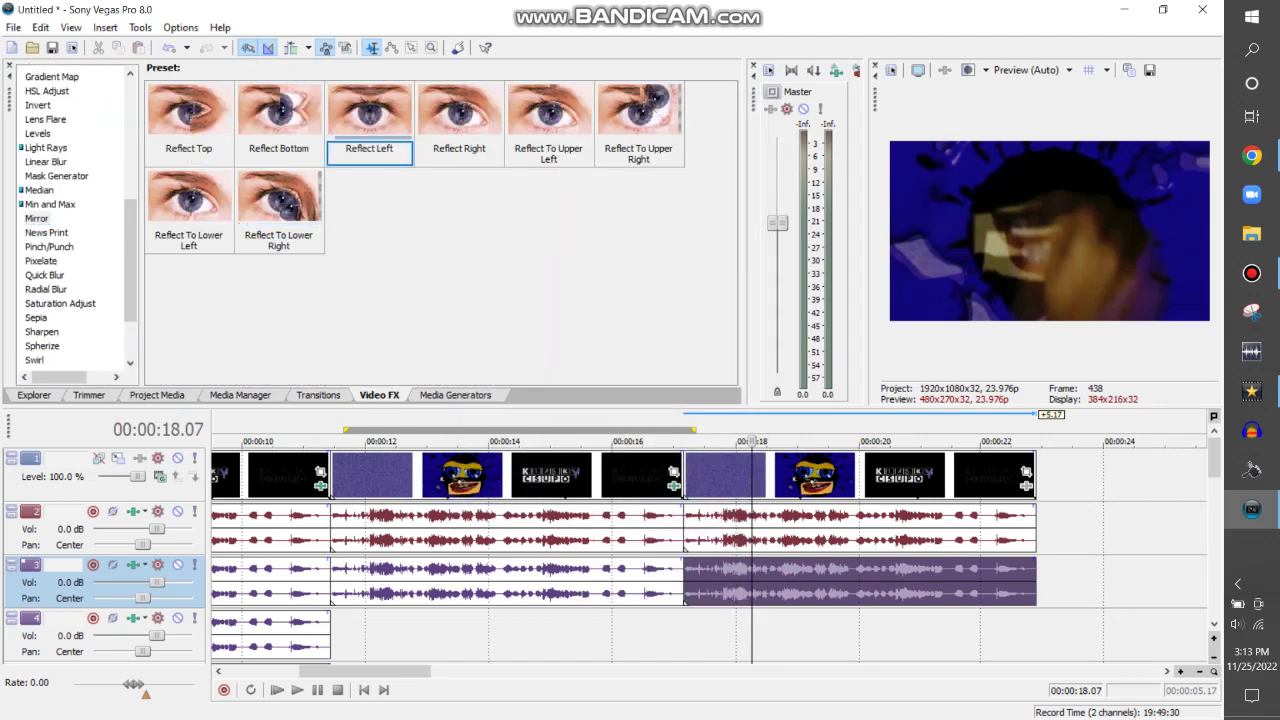
{"action": "left_click_drag", "start_coordinate": [369, 110], "coordinate": [725, 475]}
Step: Add the HSL Adjust effect with the Invert Color preset to the fourth clip and select Mirror in its effect chain
{"action": "scroll", "coordinate": [70, 220], "scroll_direction": "up", "scroll_amount": 1}
{"action": "left_click", "coordinate": [47, 169]}
{"action": "left_click", "coordinate": [369, 110]}
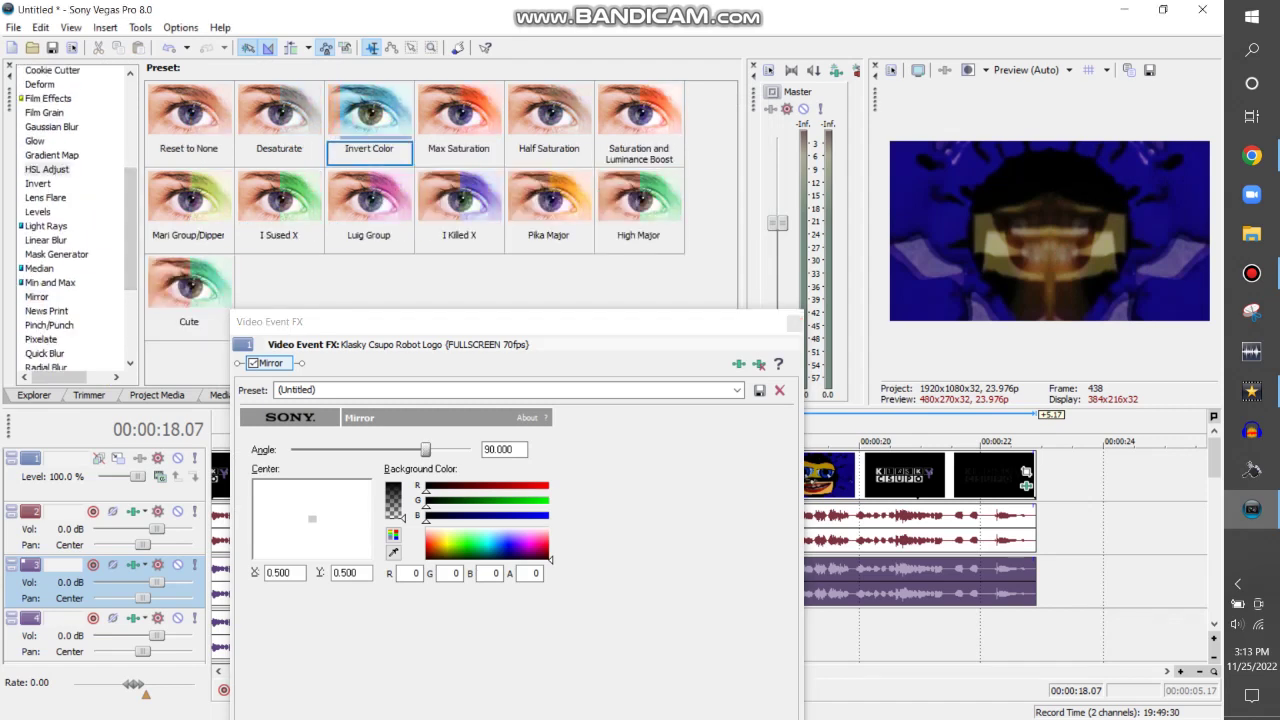
{"action": "left_click_drag", "start_coordinate": [369, 110], "coordinate": [725, 475]}
{"action": "left_click", "coordinate": [350, 363]}
Step: Add the Deform effect with the Divided Effect preset after Mirror on the fourth clip
{"action": "left_click_drag", "start_coordinate": [130, 230], "coordinate": [130, 182]}
{"action": "left_click", "coordinate": [40, 204]}
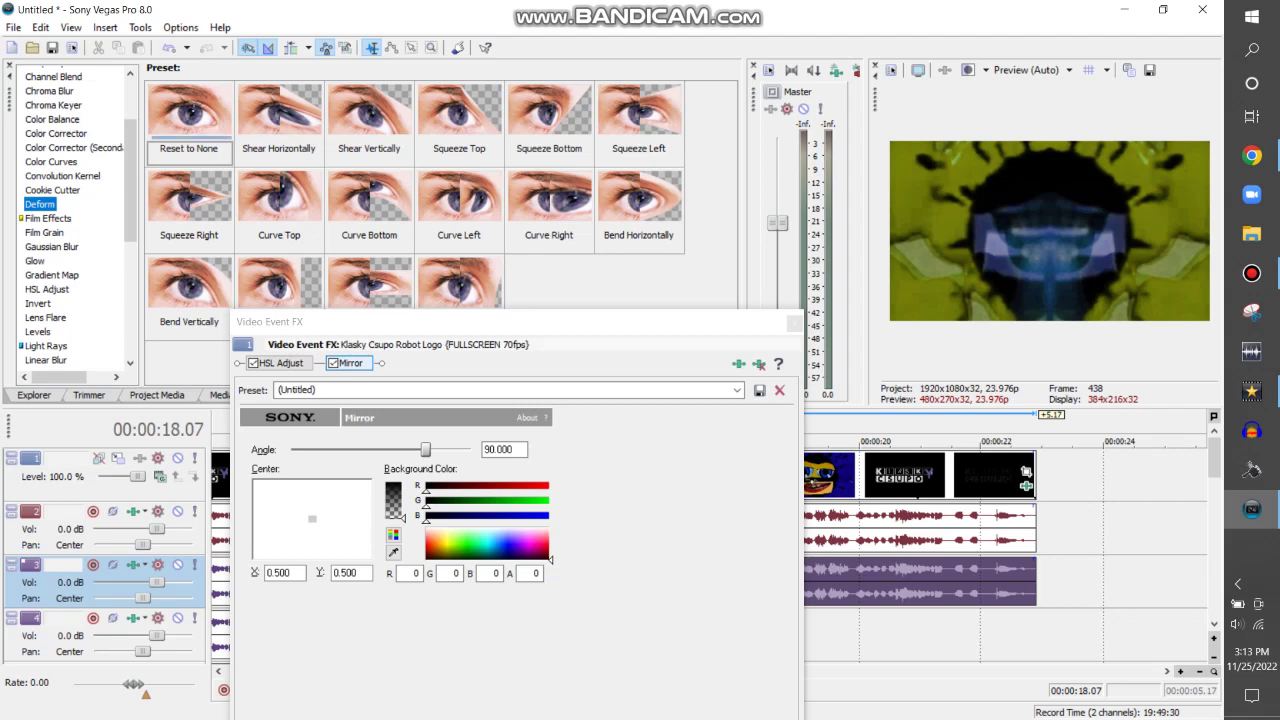
{"action": "left_click_drag", "start_coordinate": [188, 110], "coordinate": [725, 475]}
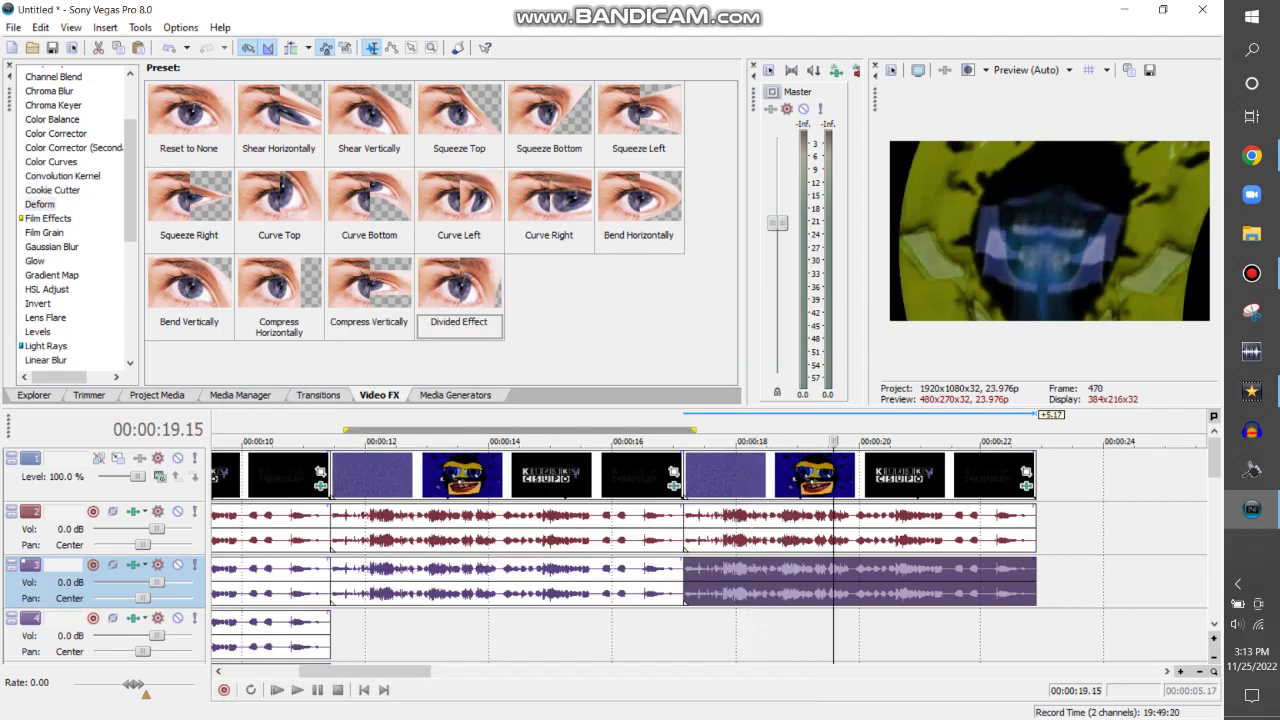
Step: Examine the fourth clip's Deform settings and the VideoFX section of the G-Major 88 instructions in the browser
{"action": "mouse_move", "coordinate": [1251, 155]}
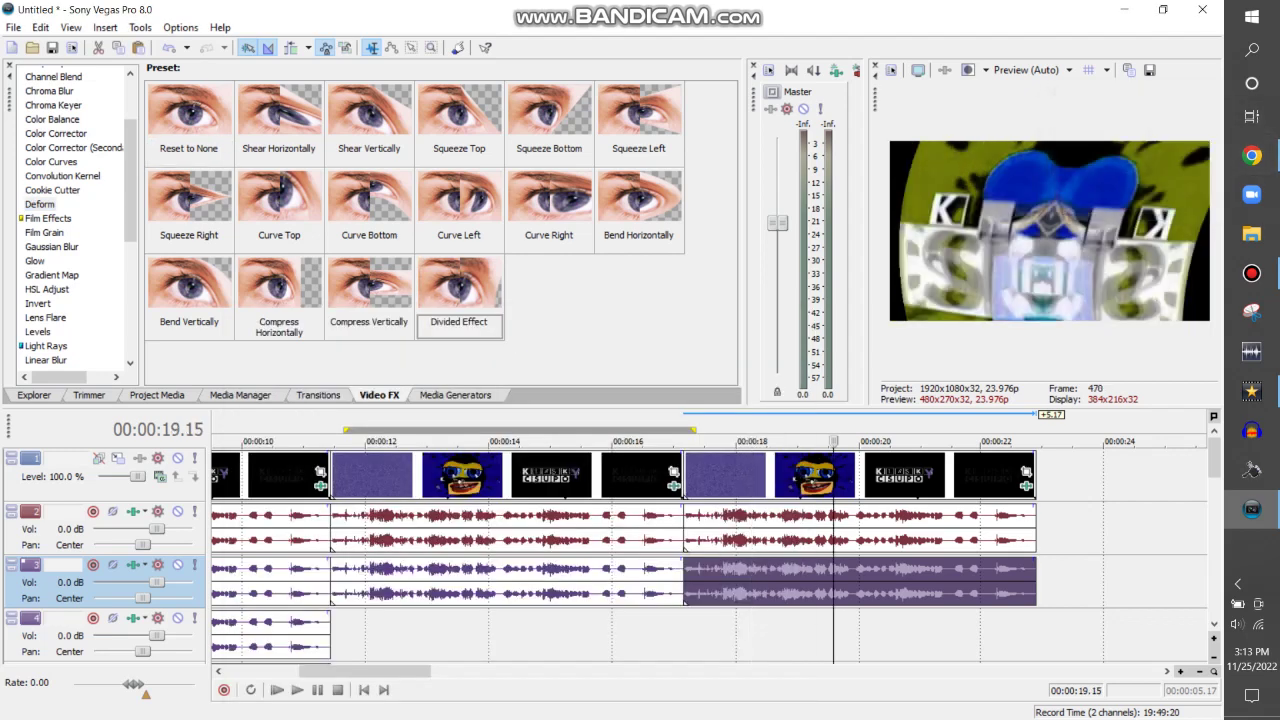
{"action": "left_click", "coordinate": [1026, 486]}
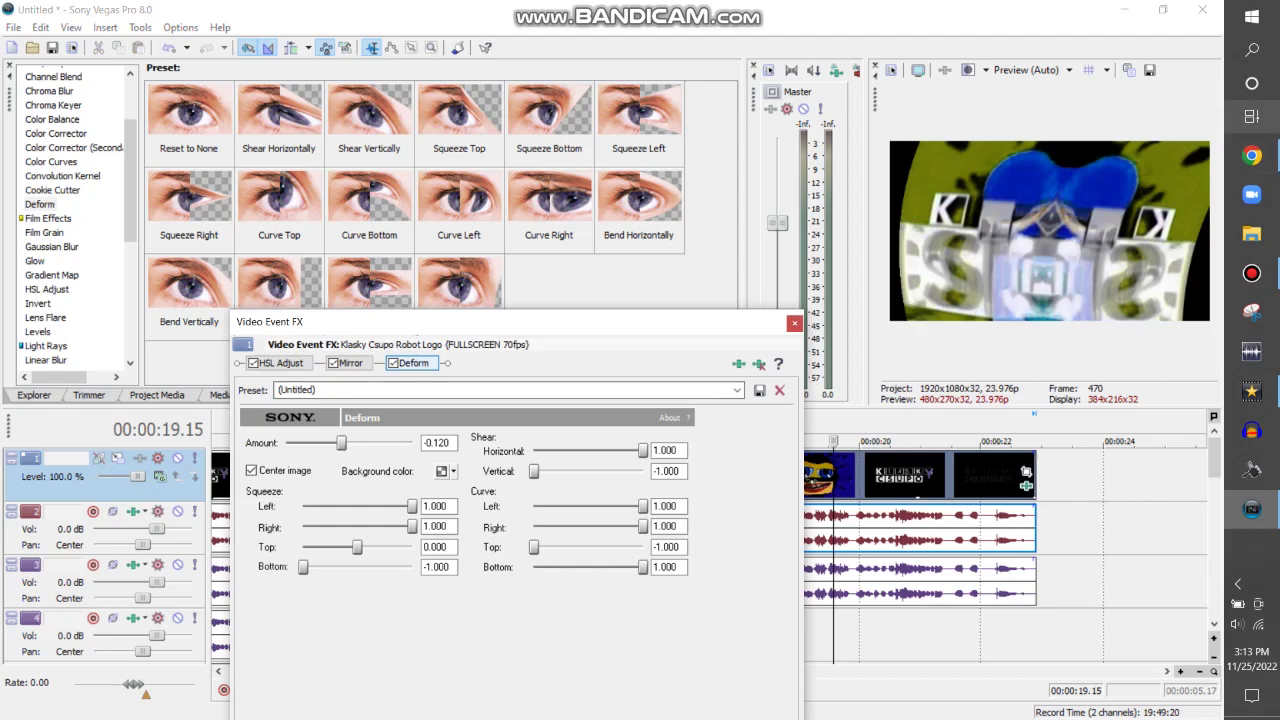
{"action": "left_click", "coordinate": [1251, 155]}
{"action": "scroll", "coordinate": [428, 426], "scroll_direction": "up", "scroll_amount": 10}
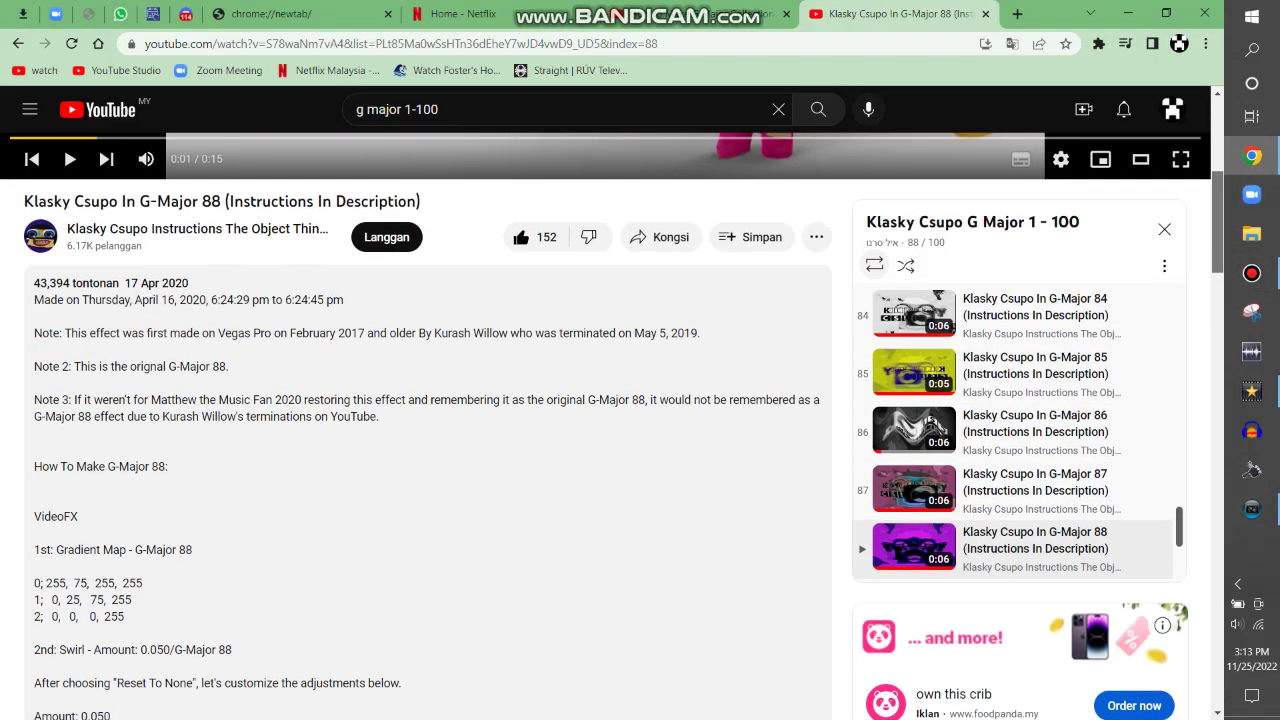
{"action": "scroll", "coordinate": [928, 280], "scroll_direction": "down", "scroll_amount": 3}
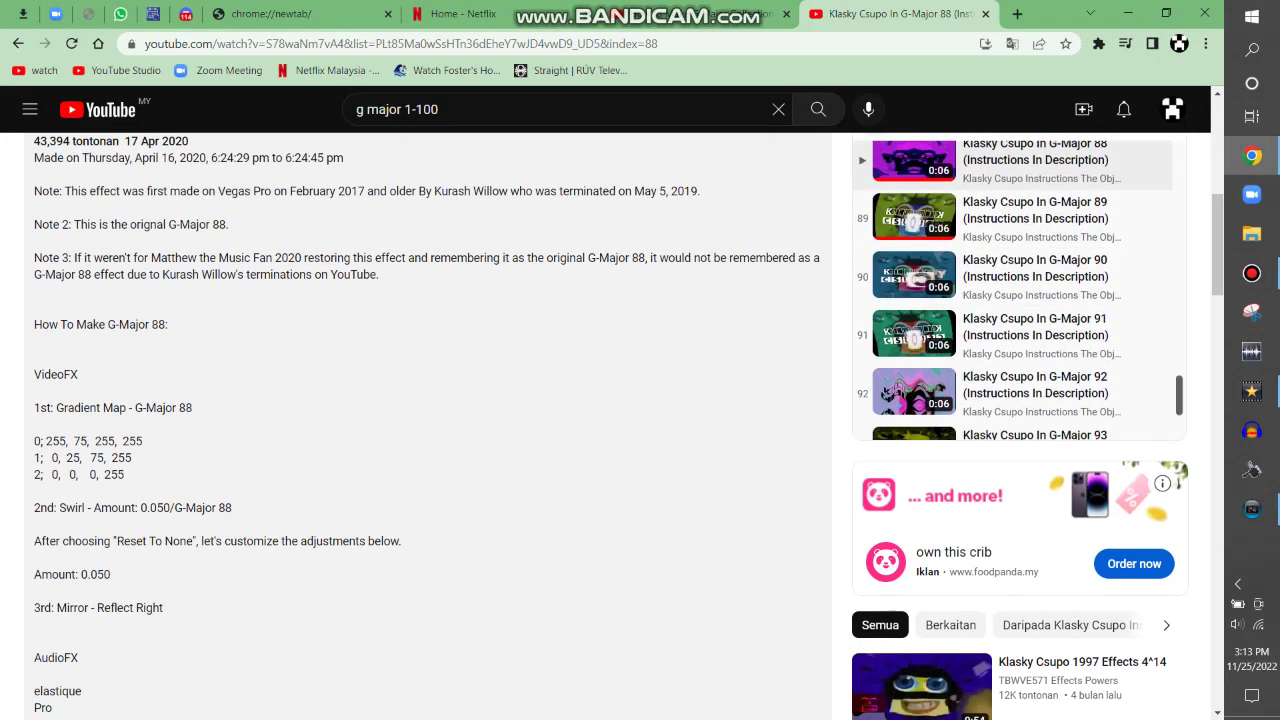
{"action": "left_click", "coordinate": [1251, 509]}
{"action": "left_click", "coordinate": [794, 323]}
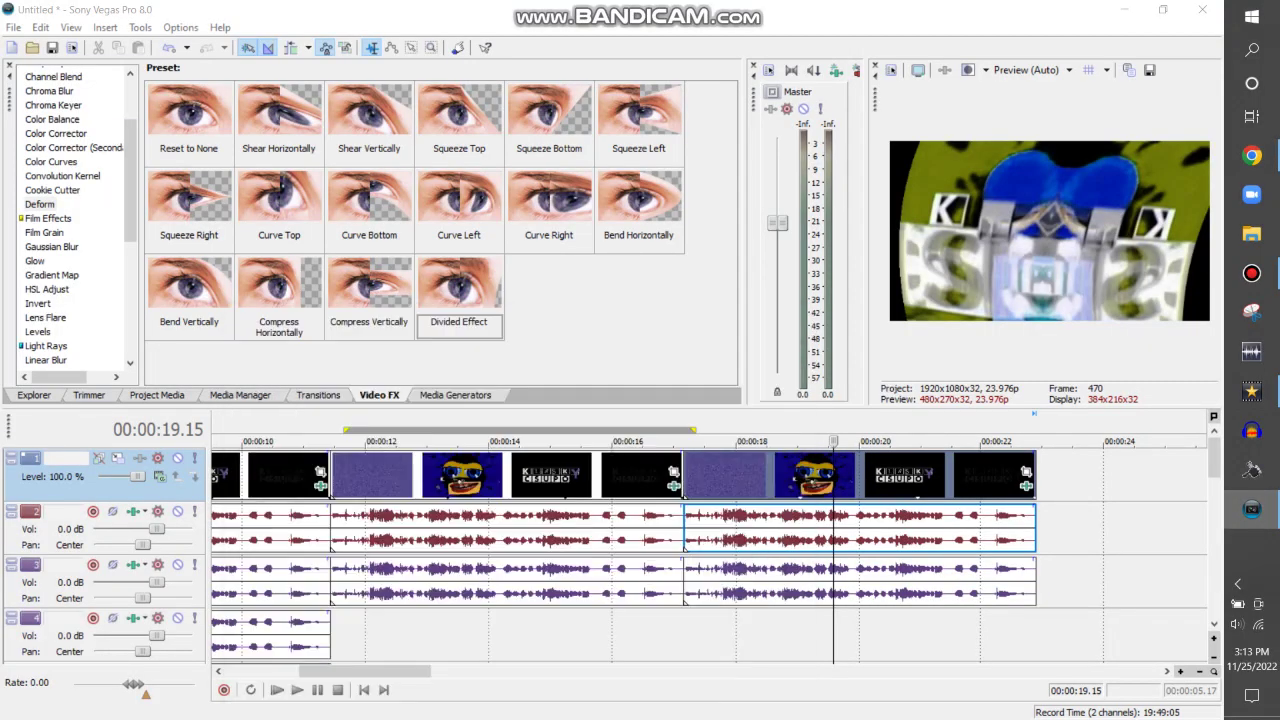
Step: Add the Robot Logo from the project media as a fifth clip directly after the fourth one
{"action": "scroll", "coordinate": [620, 550], "scroll_direction": "right", "scroll_amount": 5}
{"action": "key", "text": "alt+6"}
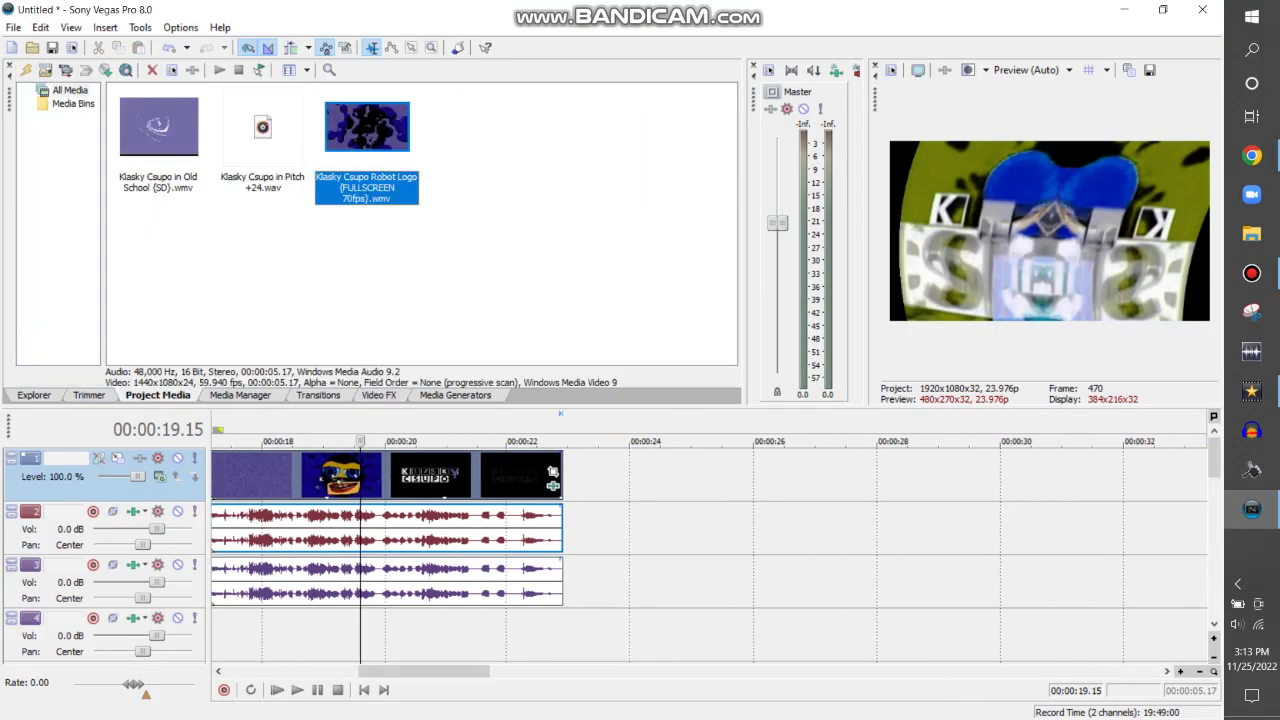
{"action": "left_click_drag", "start_coordinate": [366, 126], "coordinate": [600, 475]}
Step: Set the fifth clip's audio to the Classic method with pitch change 1 and stretch attribute A19. Drums (tiny echo)
{"action": "right_click", "coordinate": [602, 475]}
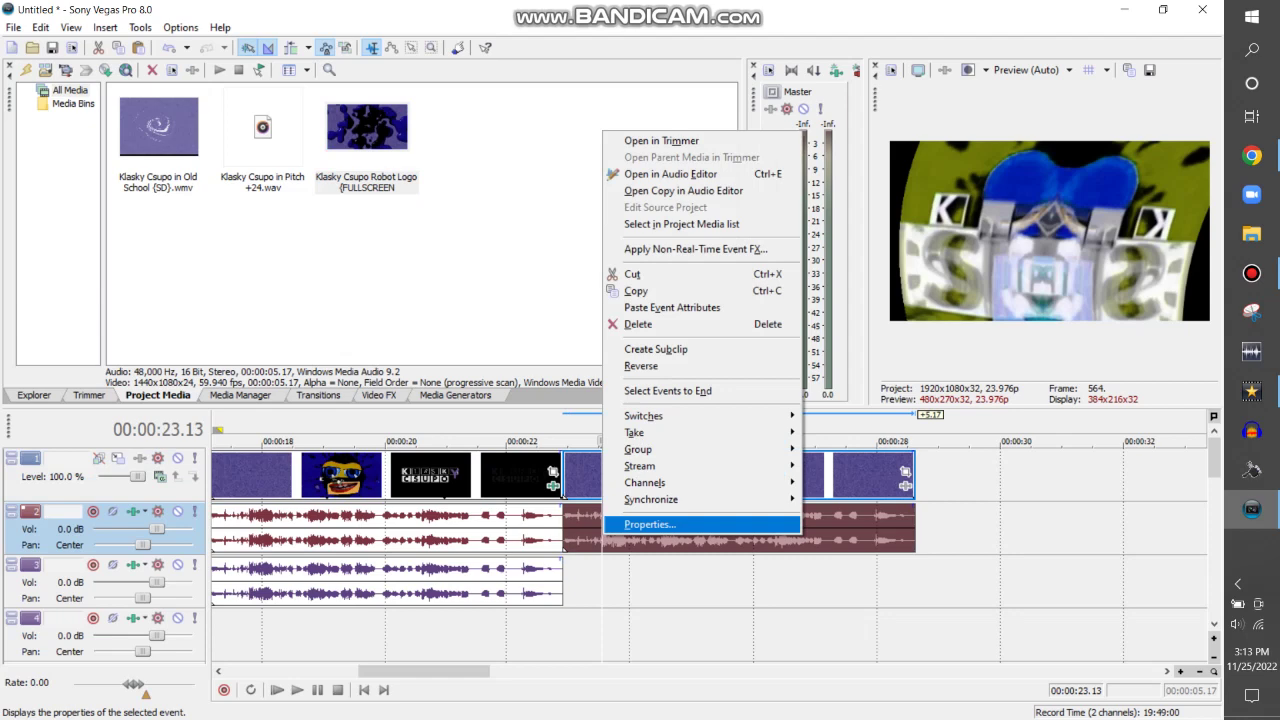
{"action": "left_click", "coordinate": [650, 523]}
{"action": "left_click", "coordinate": [662, 321]}
{"action": "left_click", "coordinate": [610, 345]}
{"action": "double_click", "coordinate": [706, 388]}
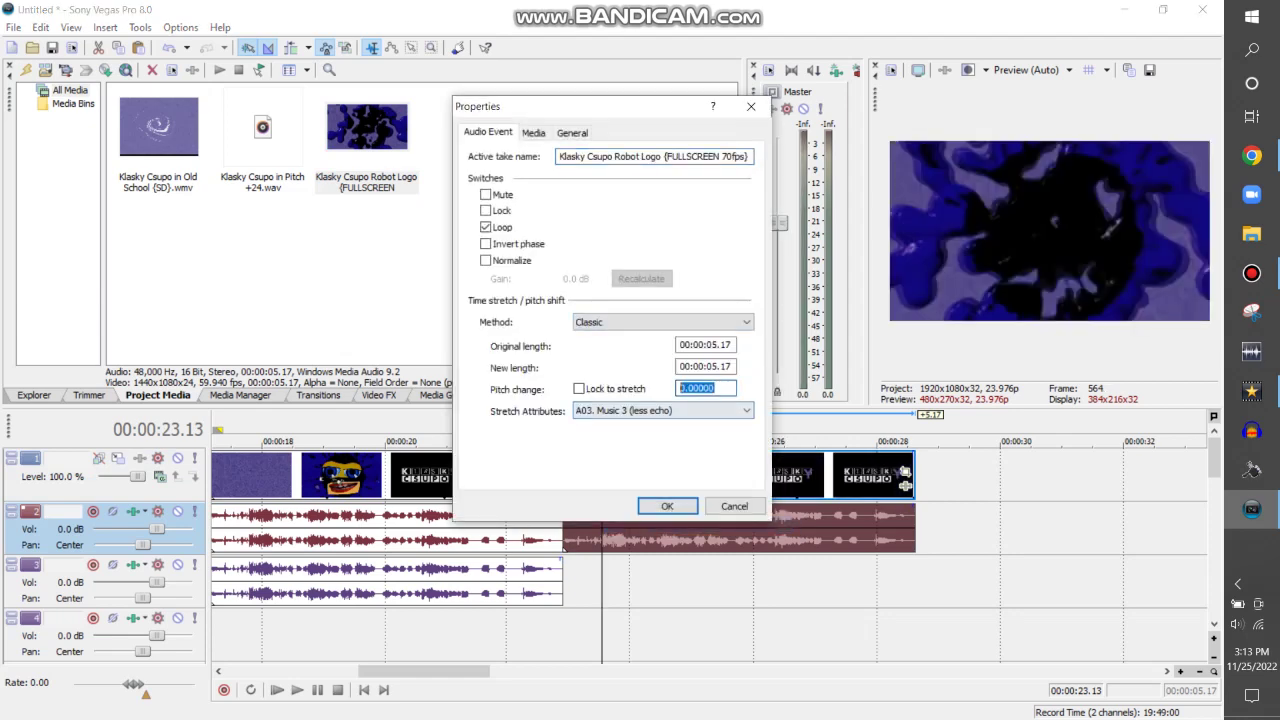
{"action": "left_click", "coordinate": [665, 603]}
{"action": "left_click", "coordinate": [667, 505]}
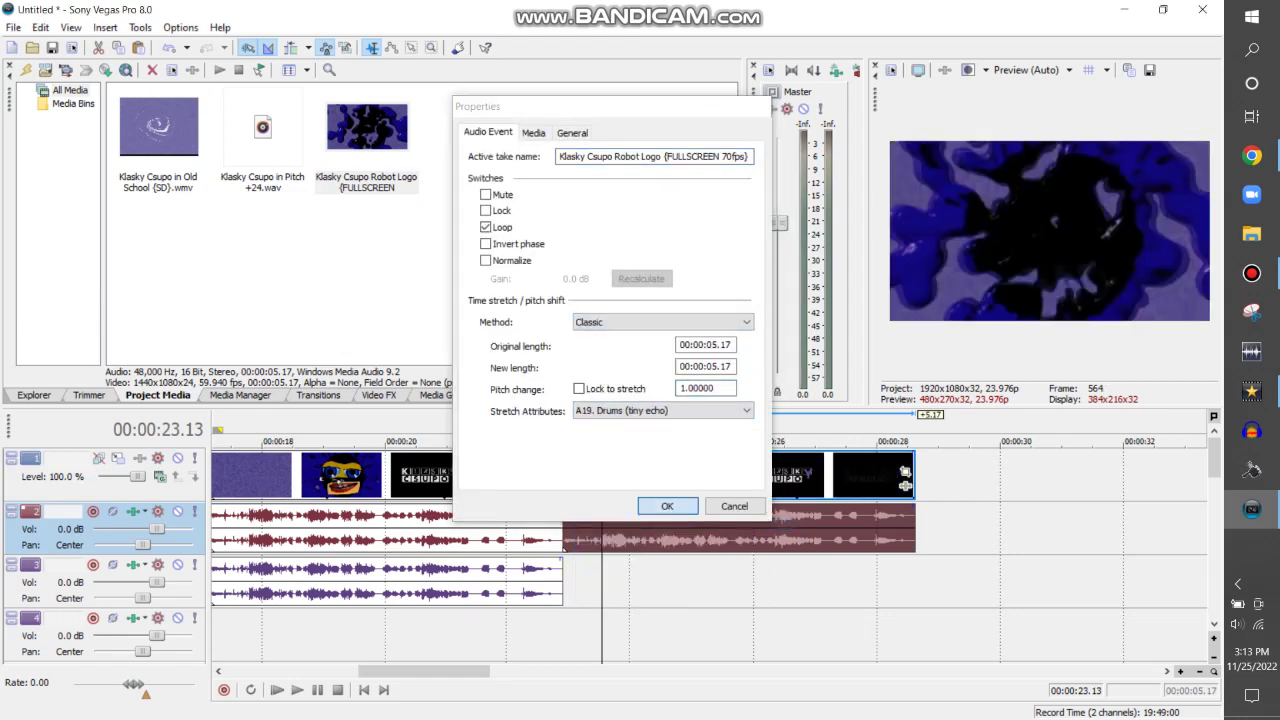
Step: Layer another Robot Logo copy beneath the fifth clip and delete its video track so only the audio stays
{"action": "left_click_drag", "start_coordinate": [366, 126], "coordinate": [600, 580]}
{"action": "right_click", "coordinate": [530, 586]}
{"action": "left_click", "coordinate": [600, 464]}
Step: Set the fifth clip's layered audio copy to the Classic method with pitch change -1 and stretch attribute A19. Drums (tiny echo)
{"action": "right_click", "coordinate": [672, 590]}
{"action": "left_click", "coordinate": [720, 597]}
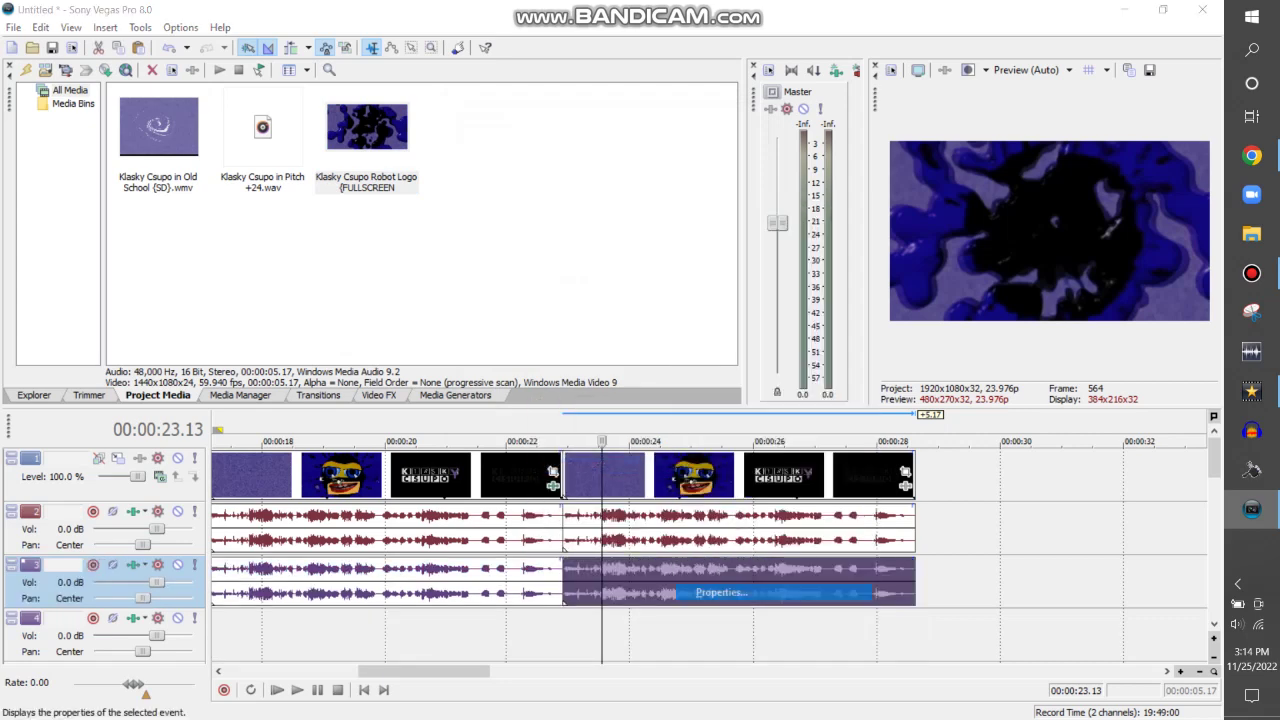
{"action": "left_click", "coordinate": [662, 321]}
{"action": "key", "text": "Return"}
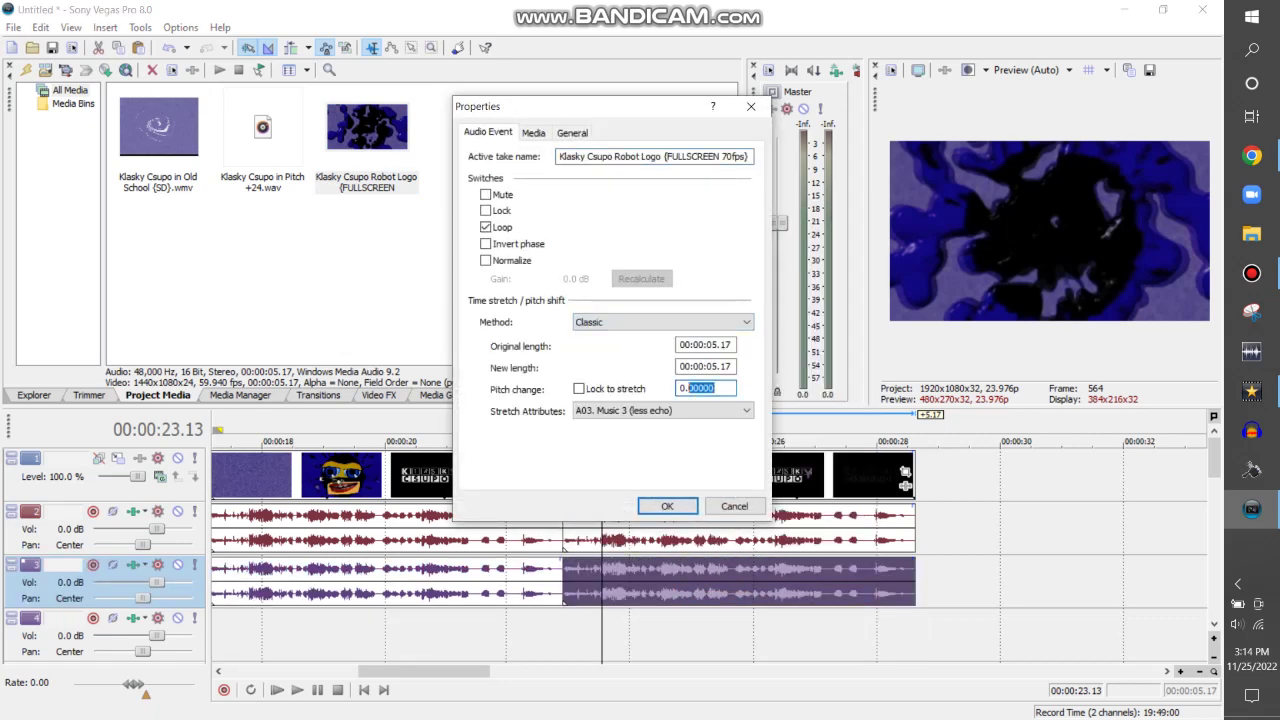
{"action": "left_click", "coordinate": [663, 410]}
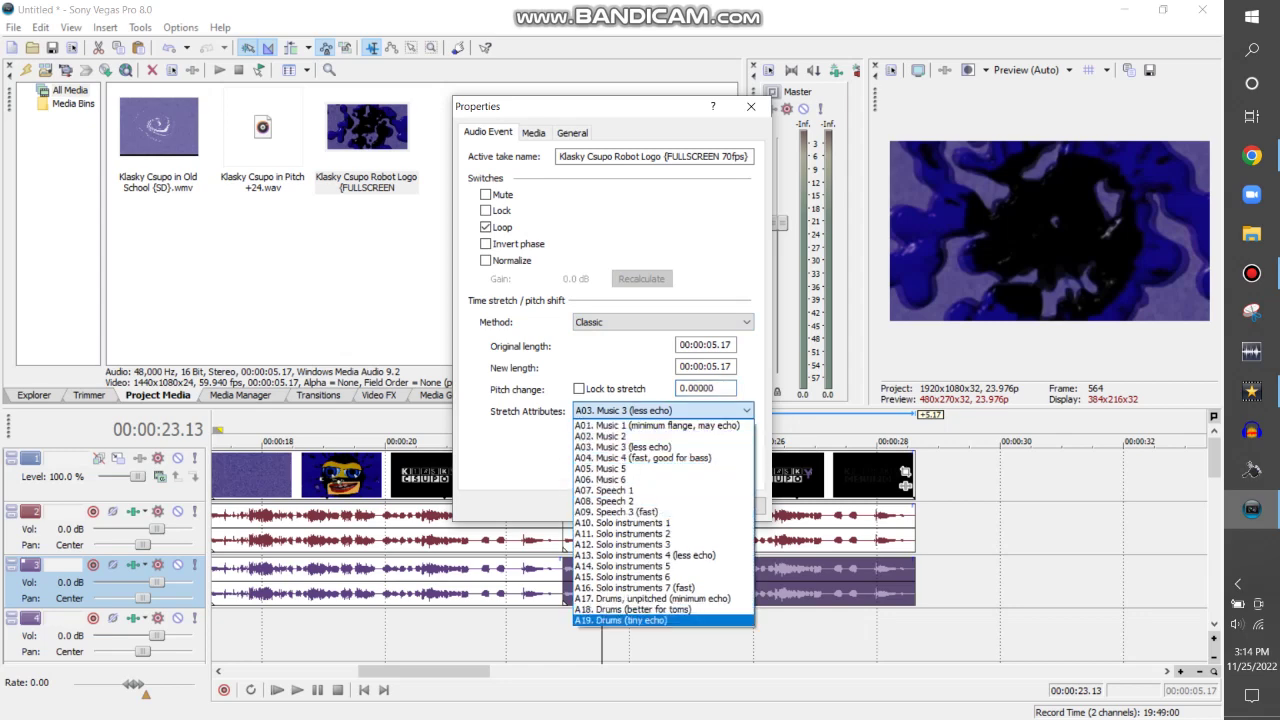
{"action": "left_click", "coordinate": [663, 619]}
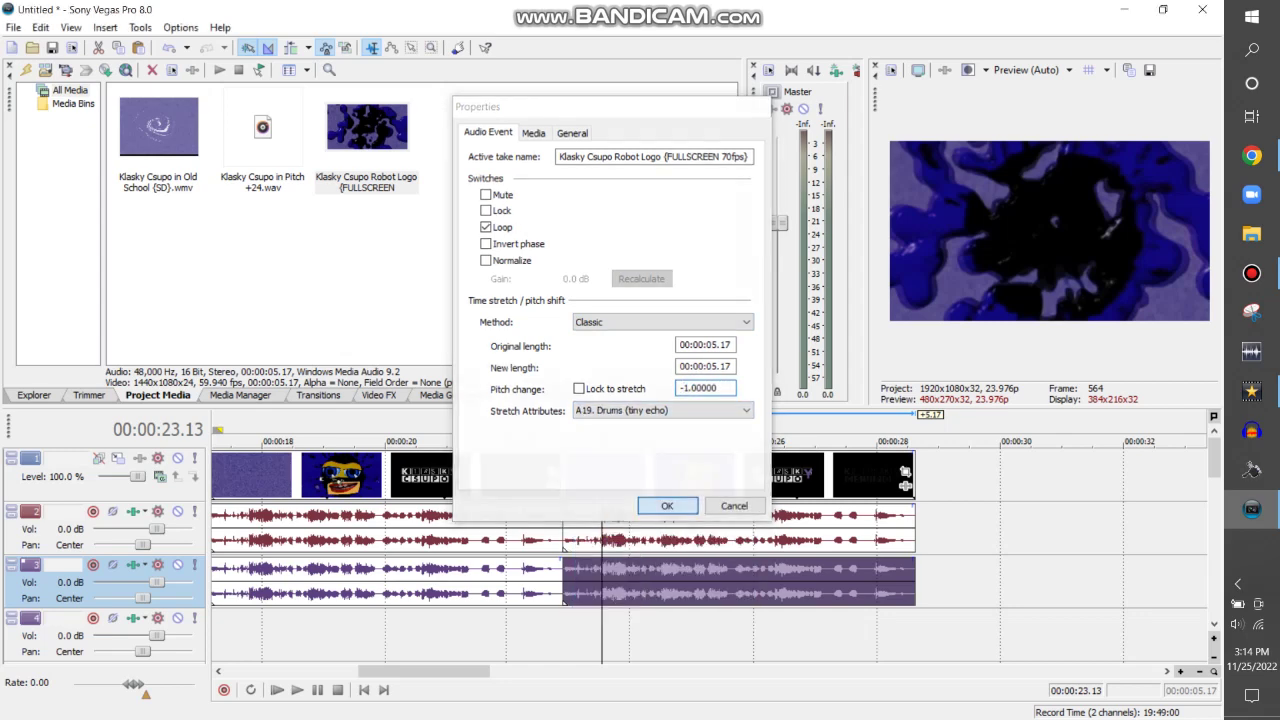
{"action": "left_click", "coordinate": [667, 506]}
Step: Check the time stretch and pitch shift properties of both audio events under the fifth clip
{"action": "right_click", "coordinate": [667, 524]}
{"action": "left_click", "coordinate": [714, 508]}
{"action": "left_click", "coordinate": [667, 506]}
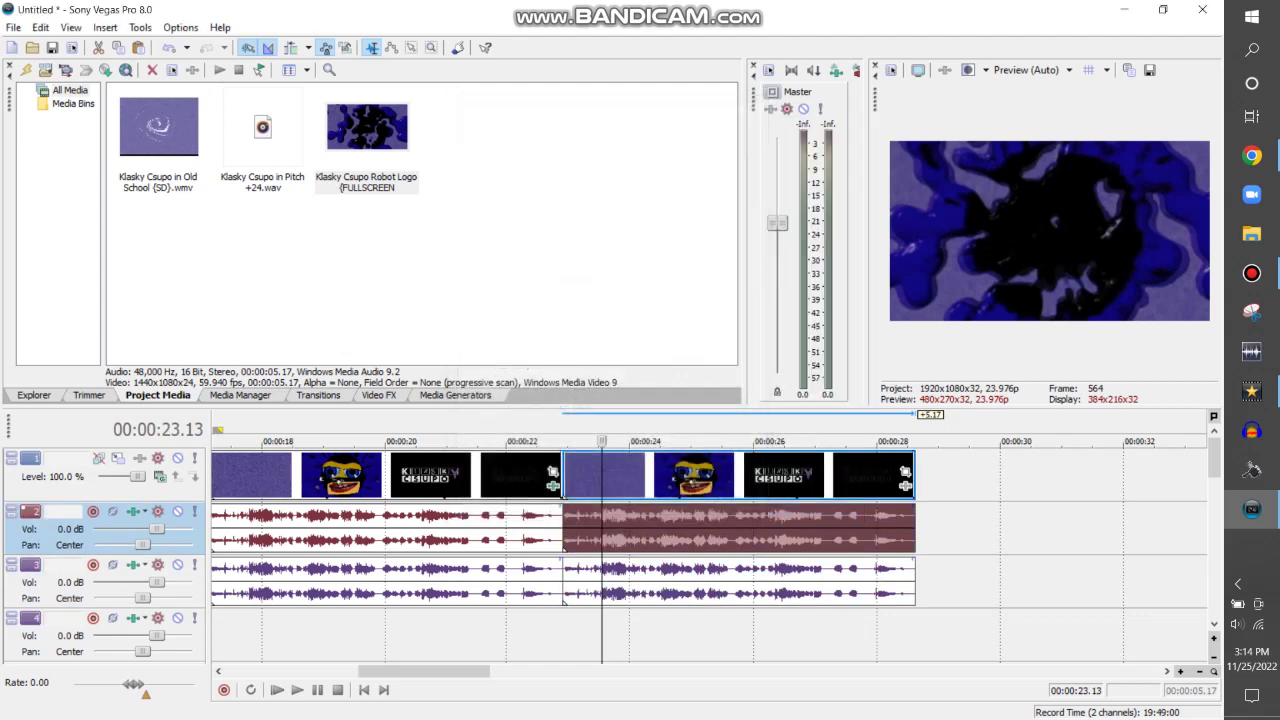
{"action": "right_click", "coordinate": [667, 577]}
{"action": "left_click", "coordinate": [714, 563]}
{"action": "left_click", "coordinate": [667, 506]}
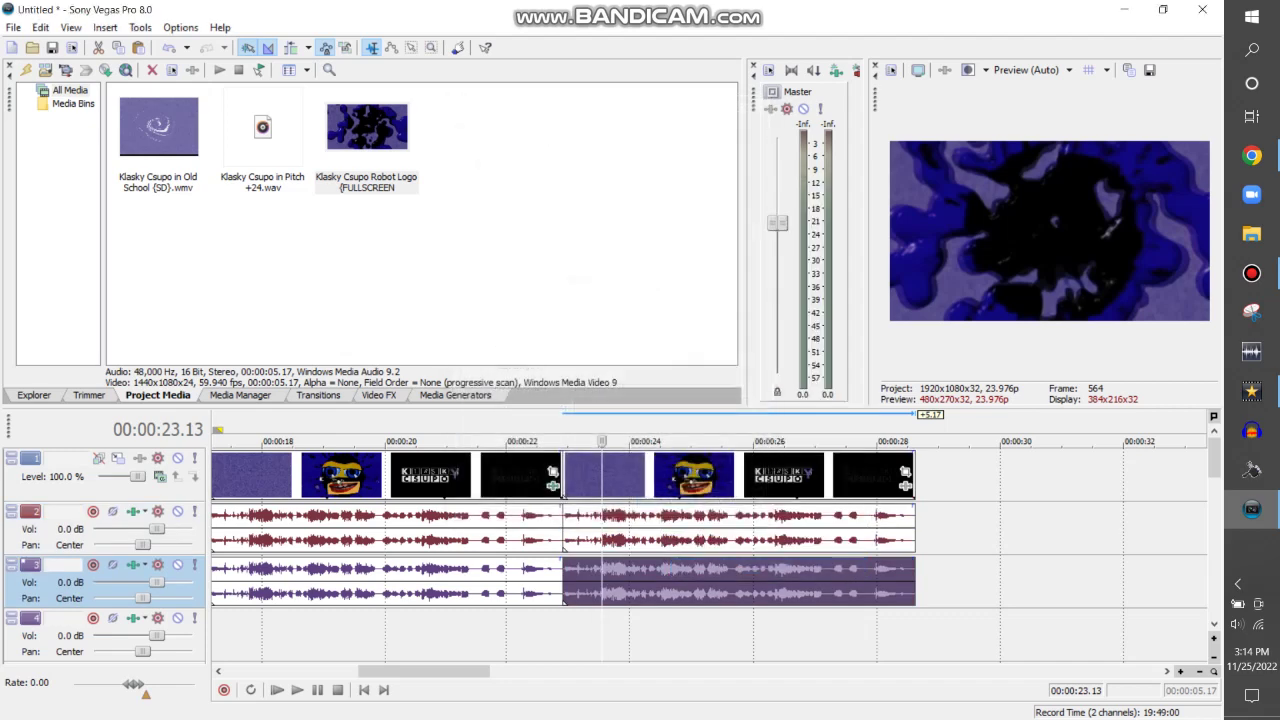
Step: Apply the HSL Adjust effect with the Luig Group preset to the fifth clip's video
{"action": "left_click", "coordinate": [379, 395]}
{"action": "left_click", "coordinate": [47, 289]}
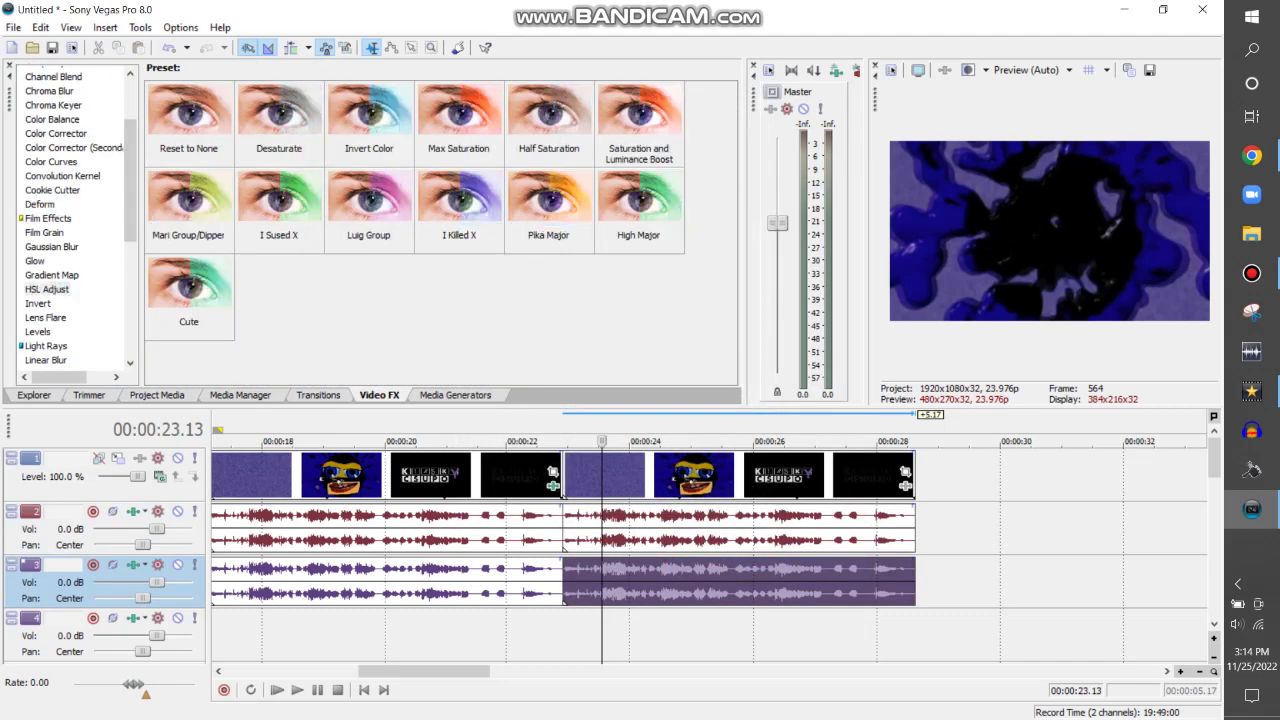
{"action": "left_click_drag", "start_coordinate": [368, 210], "coordinate": [605, 475]}
{"action": "key", "text": "Escape"}
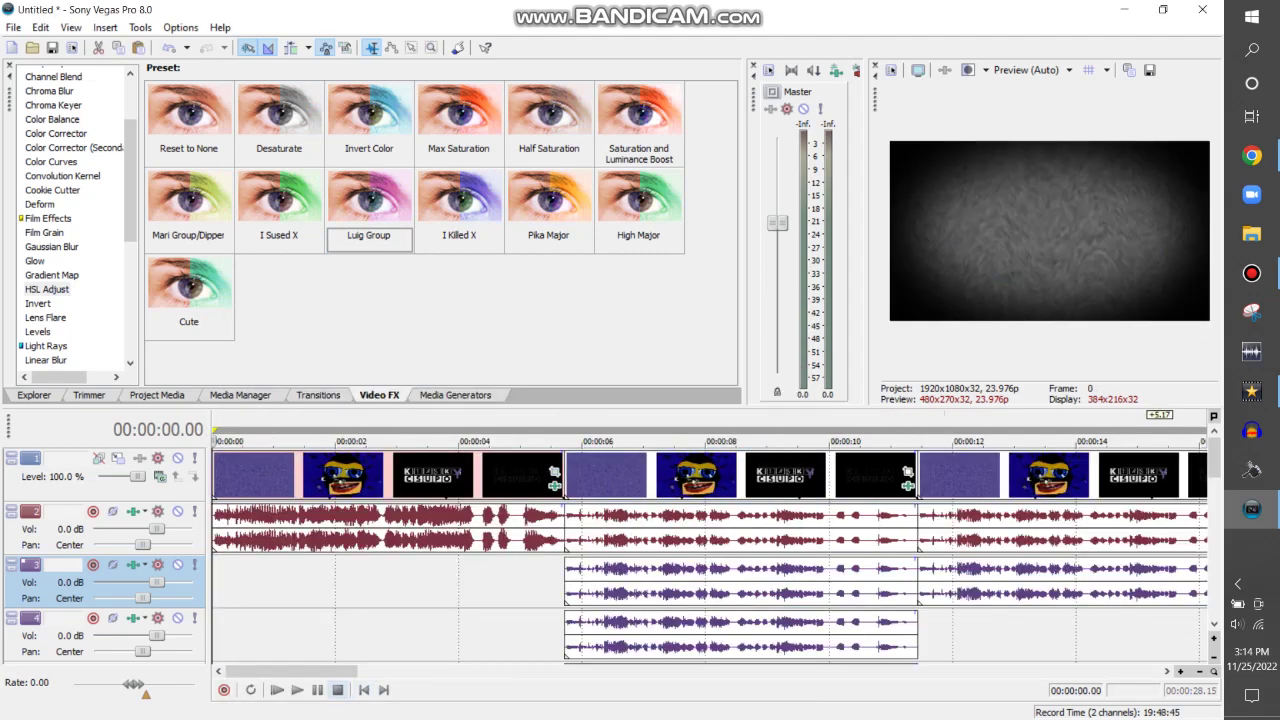
Step: Play the project from the beginning to preview the finished clips across the whole timeline
{"action": "left_click", "coordinate": [296, 689]}
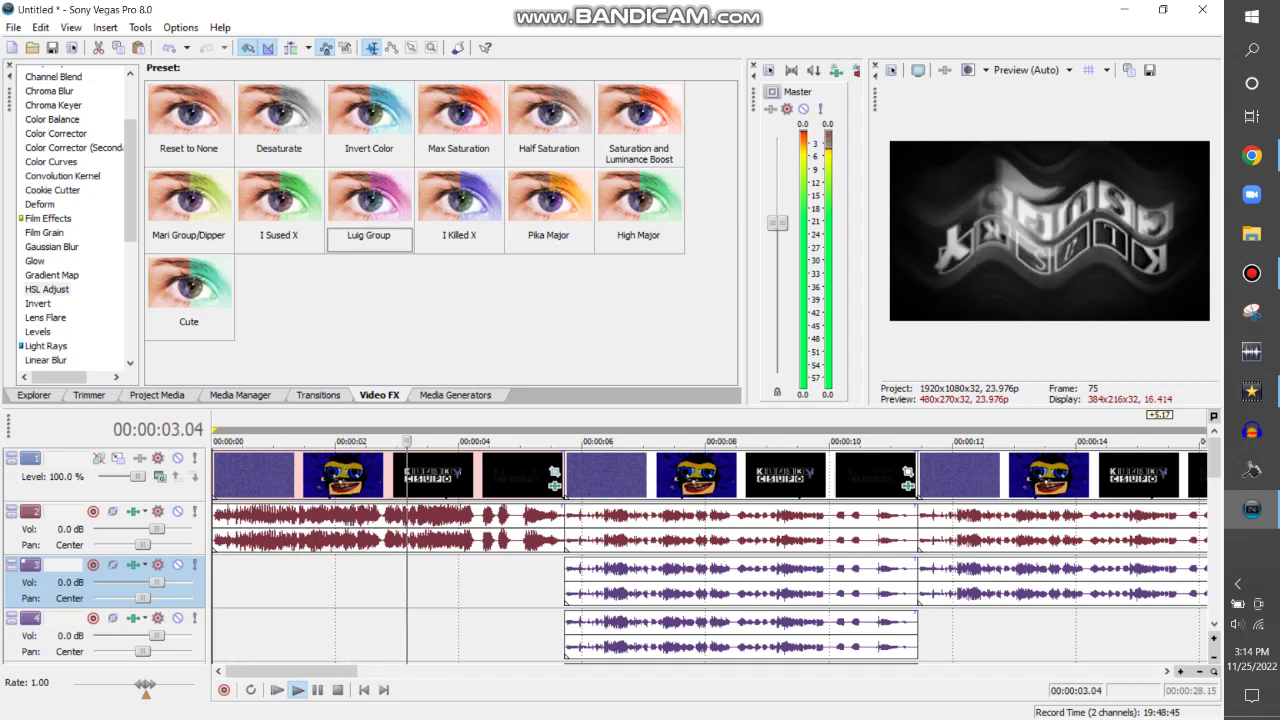
{"action": "key", "text": "Down"}
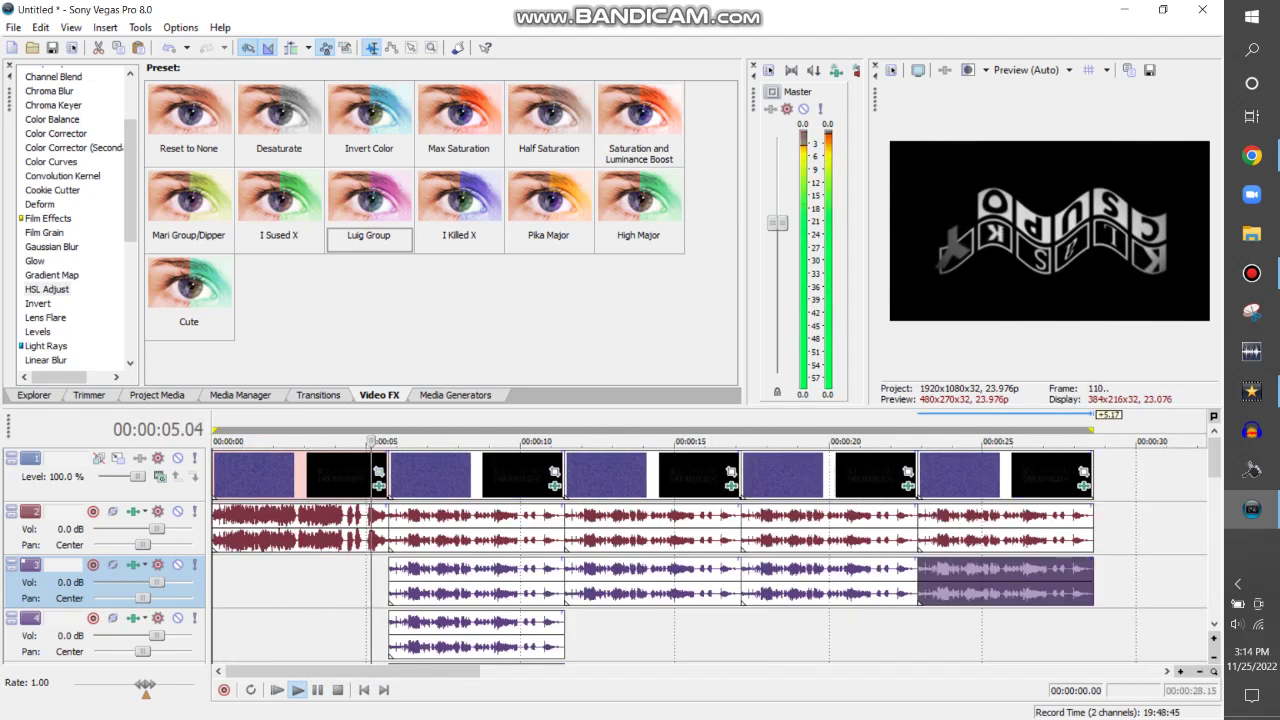